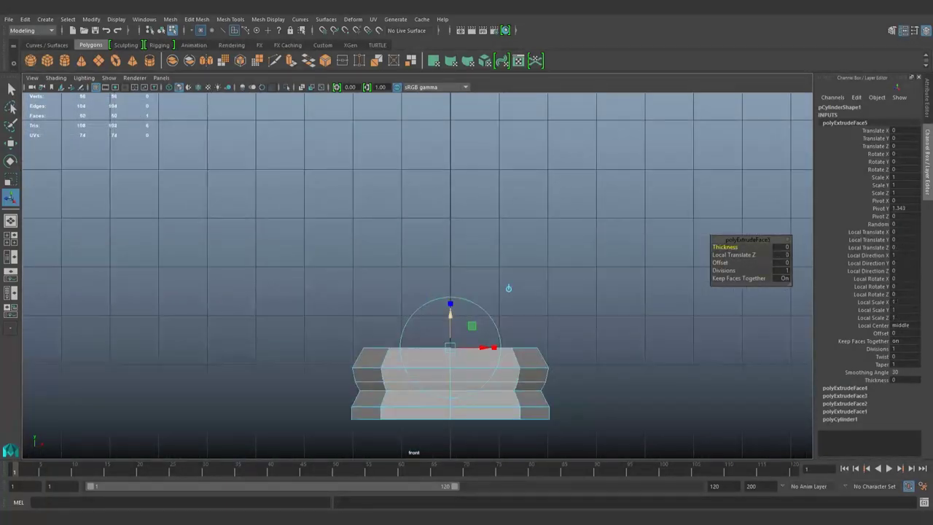
# Pull the new top face far upward into a tall body, then extrude it again.
pyautogui.moveTo(449, 295); pyautogui.dragTo(449, 102)
pyautogui.moveTo(510, 102)
pyautogui.keyDown('alt'); pyautogui.mouseDown(button='middle')
pyautogui.moveTo(619, 204)
pyautogui.moveTo(556, 150)
pyautogui.mouseUp(button='middle'); pyautogui.keyUp('alt')
pyautogui.hotkey('ctrl', 'e')
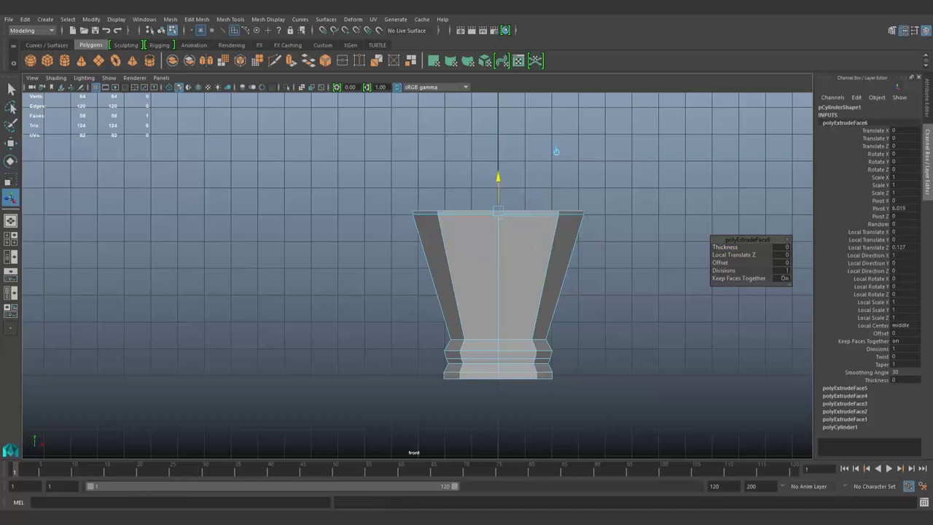
# Extrude and inset the top face, push it deep down and shrink it into an inner floor.
pyautogui.hotkey('ctrl', 'e')
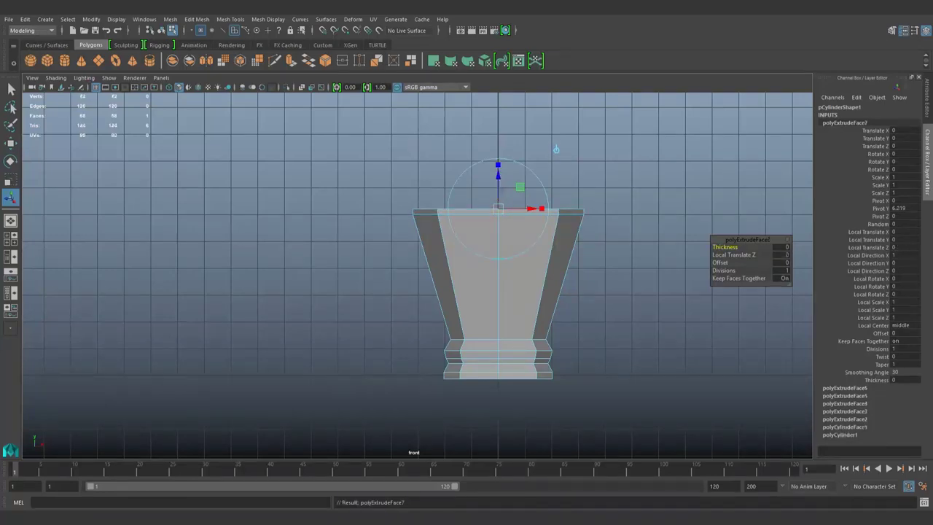
pyautogui.moveTo(556, 150)
pyautogui.mouseDown()
pyautogui.moveTo(475, 215)
pyautogui.moveTo(556, 149)
pyautogui.mouseUp()
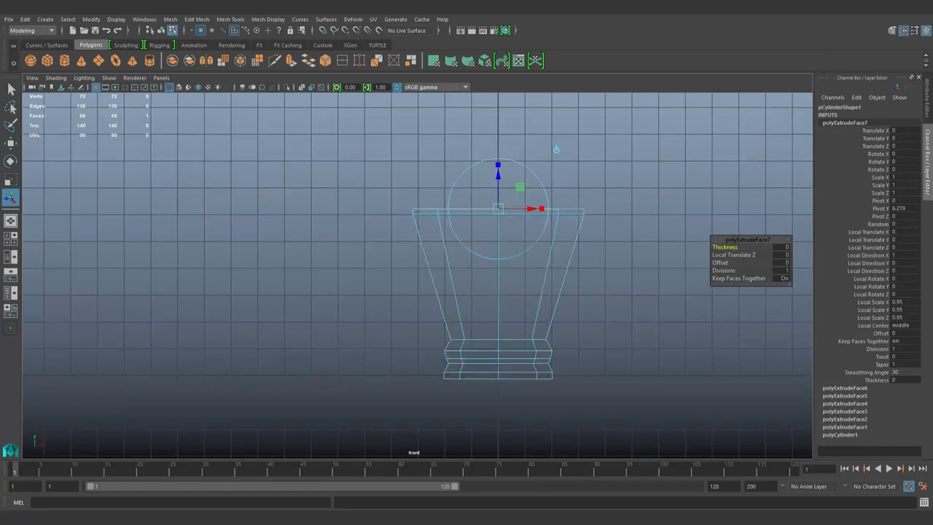
pyautogui.moveTo(556, 180); pyautogui.dragTo(562, 271, button='middle')
pyautogui.scroll(5, 576, 248)
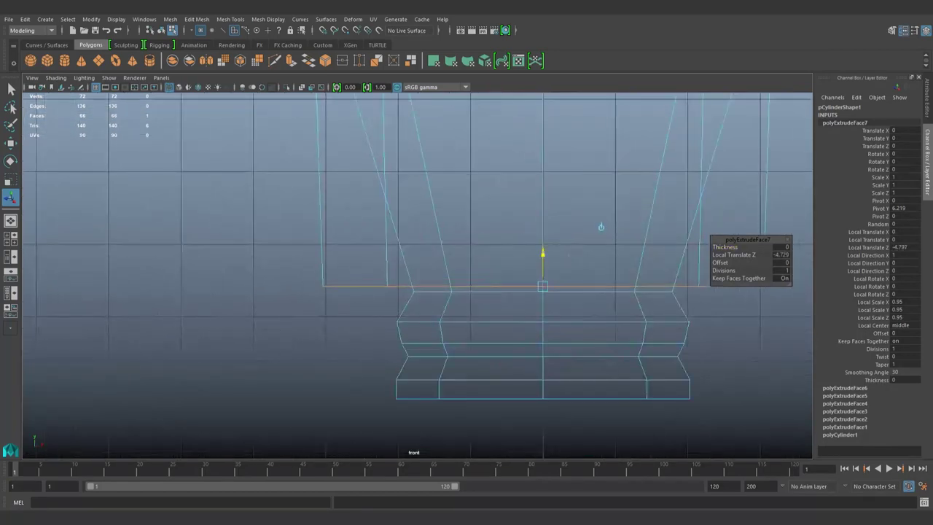
pyautogui.keyDown('alt'); pyautogui.moveTo(601, 233); pyautogui.dragTo(517, 257, button='middle'); pyautogui.keyUp('alt')
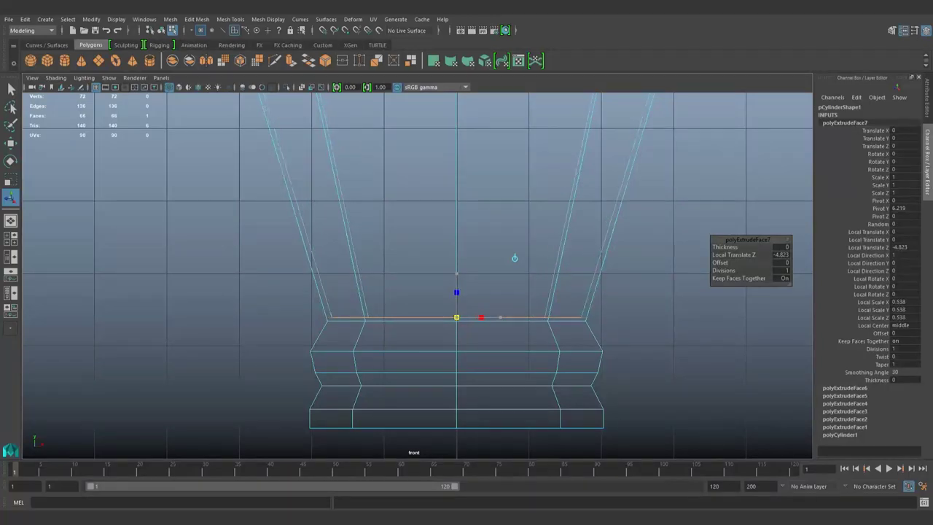
pyautogui.moveTo(510, 255)
pyautogui.keyDown('alt'); pyautogui.mouseDown()
pyautogui.moveTo(468, 250)
pyautogui.moveTo(437, 182)
pyautogui.moveTo(419, 218)
pyautogui.mouseUp(); pyautogui.keyUp('alt')
# Show the cup shaded in object mode and switch to edge editing.
pyautogui.press('5')
pyautogui.press('F8')
pyautogui.scroll(5, 415, 307)
pyautogui.press('F10')
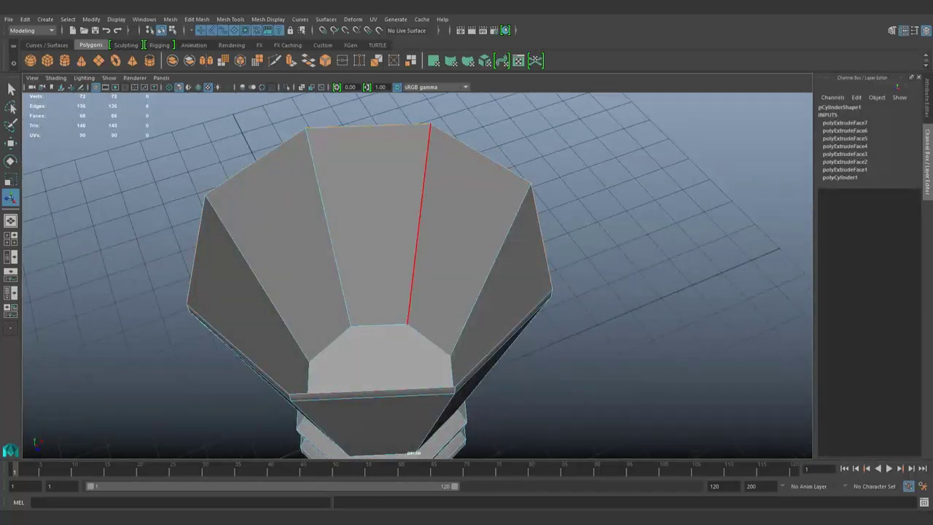
# Insert three edge loops near the cup rim with Multi-Cut.
pyautogui.press('F10')
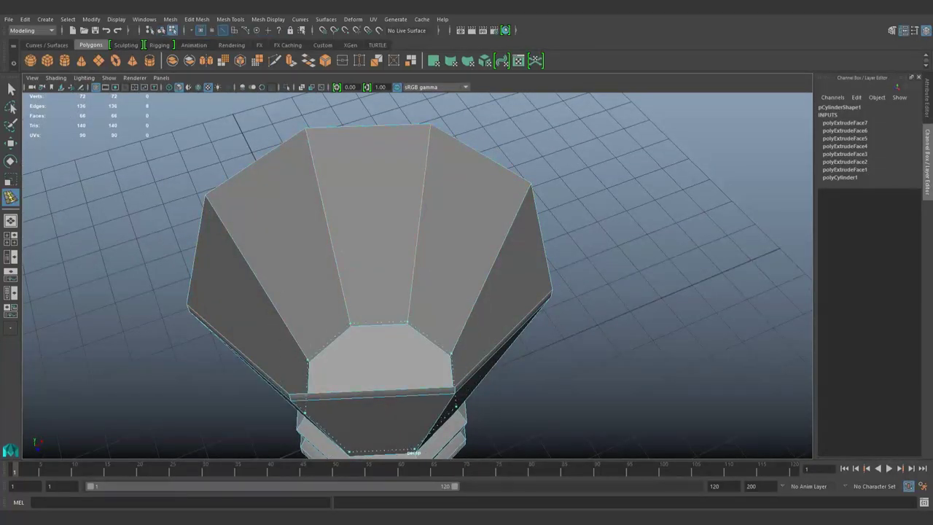
pyautogui.keyDown('ctrl'); pyautogui.click(455, 400); pyautogui.keyUp('ctrl')
pyautogui.scroll(5, 408, 292)
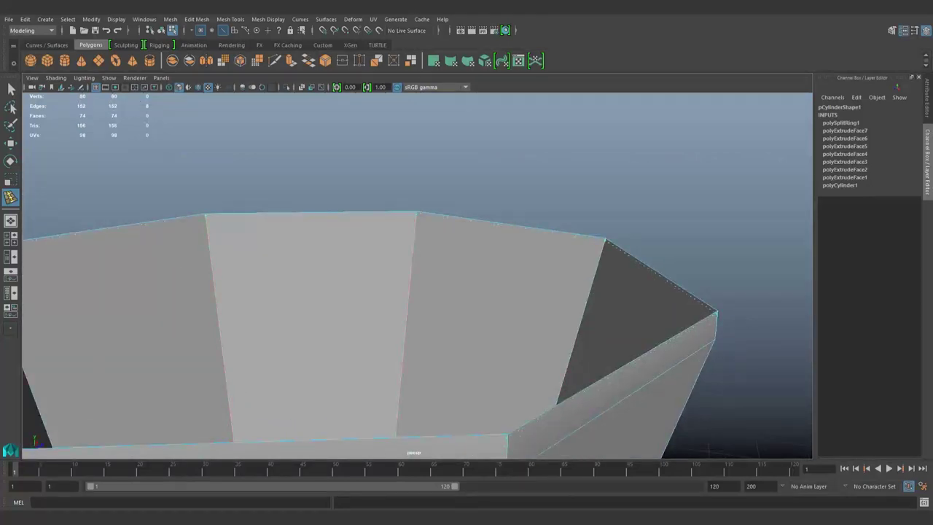
pyautogui.click(408, 328)
pyautogui.keyDown('alt'); pyautogui.moveTo(408, 292); pyautogui.dragTo(510, 262); pyautogui.keyUp('alt')
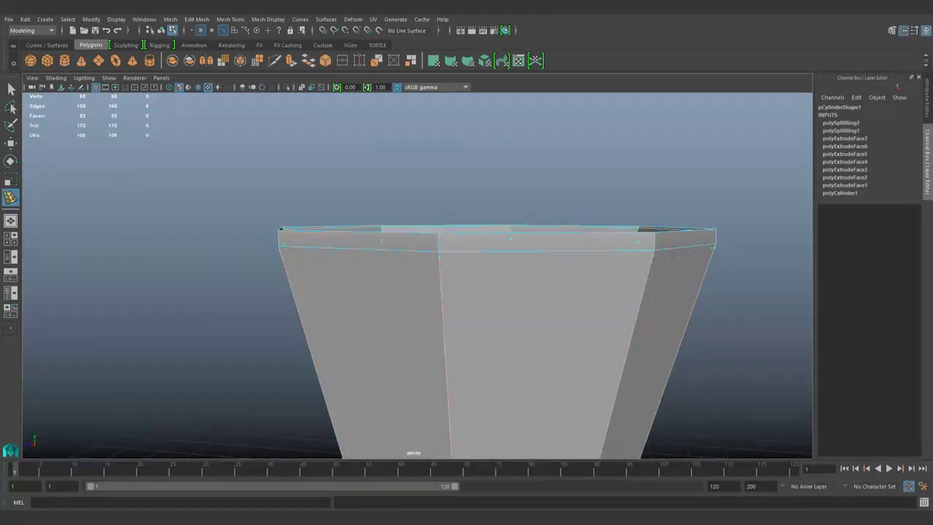
pyautogui.keyDown('ctrl'); pyautogui.click(467, 240); pyautogui.keyUp('ctrl')
pyautogui.keyDown('alt'); pyautogui.moveTo(437, 291); pyautogui.dragTo(408, 335); pyautogui.keyUp('alt')
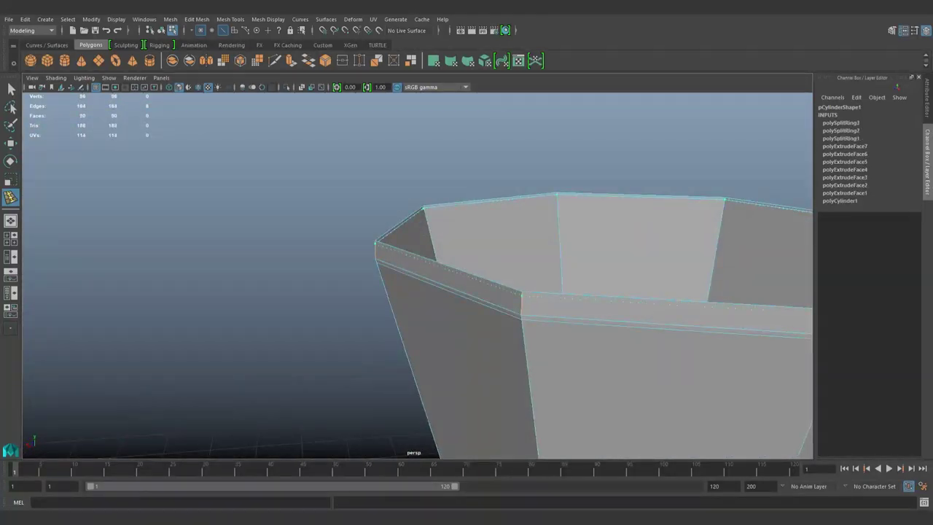
pyautogui.press('q')
# Select an edge on the side of the cup in edge mode.
pyautogui.scroll(-5, 415, 277)
pyautogui.press('F8')
pyautogui.moveTo(416, 277)
pyautogui.keyDown('alt'); pyautogui.mouseDown()
pyautogui.moveTo(437, 241)
pyautogui.moveTo(466, 292)
pyautogui.mouseUp(); pyautogui.keyUp('alt')
pyautogui.press('F10')
pyautogui.click(443, 211)
# Add three edge loops on the lower section near the base, then bevel the selected rim edge.
pyautogui.press('y')
pyautogui.scroll(5, 510, 320)
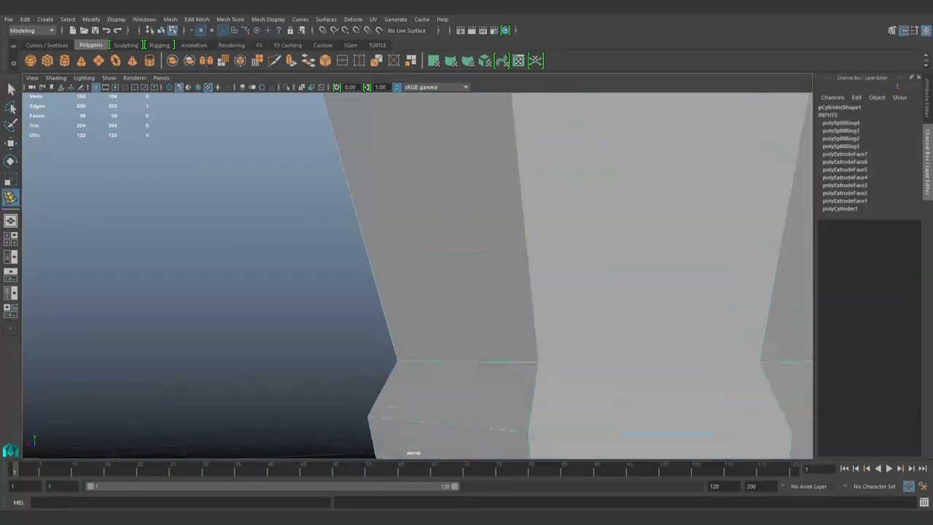
pyautogui.keyDown('ctrl'); pyautogui.click(583, 371); pyautogui.keyUp('ctrl')
pyautogui.keyDown('alt'); pyautogui.moveTo(466, 291); pyautogui.dragTo(409, 292); pyautogui.keyUp('alt')
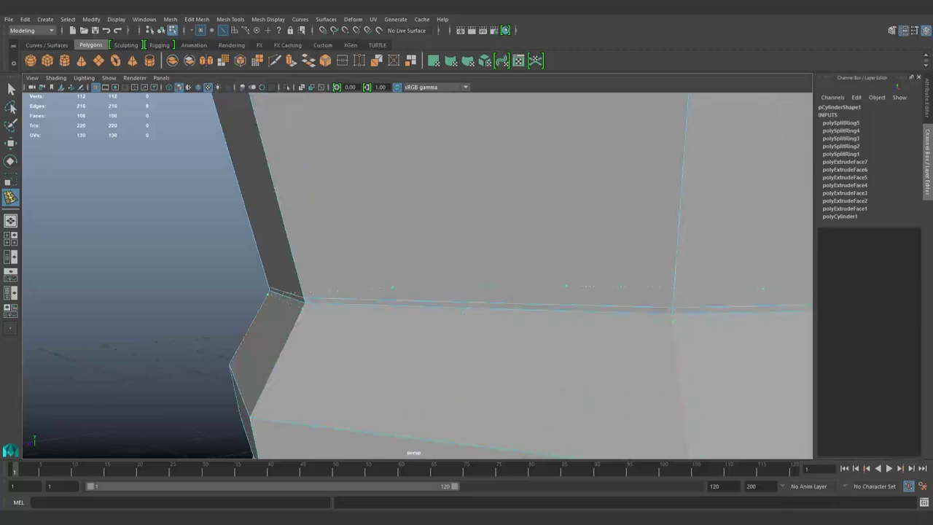
pyautogui.keyDown('ctrl'); pyautogui.click(466, 306); pyautogui.keyUp('ctrl')
pyautogui.scroll(-5, 466, 292)
pyautogui.scroll(5, 466, 292)
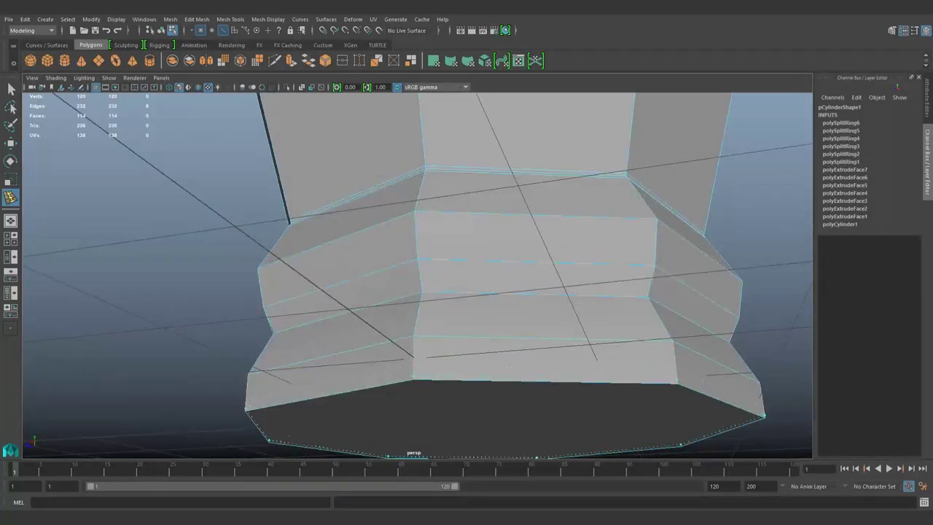
pyautogui.keyDown('ctrl'); pyautogui.click(511, 394); pyautogui.keyUp('ctrl')
pyautogui.scroll(3, 466, 292)
pyautogui.hotkey('ctrl', 'b')
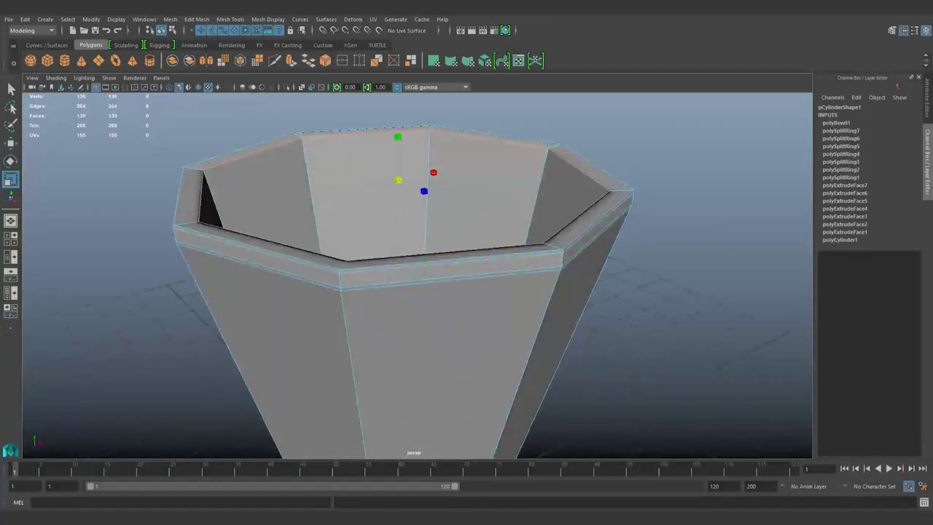
# Bevel the rim edges twice, the last at fraction 0.2, discarding two trial rim extrusions.
pyautogui.hotkey('ctrl', 'b')
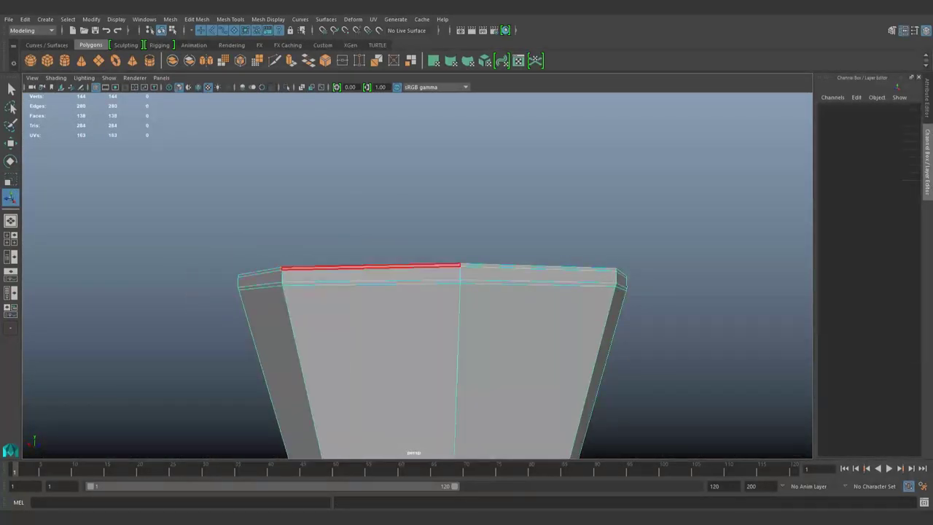
pyautogui.hotkey('ctrl', 'e')
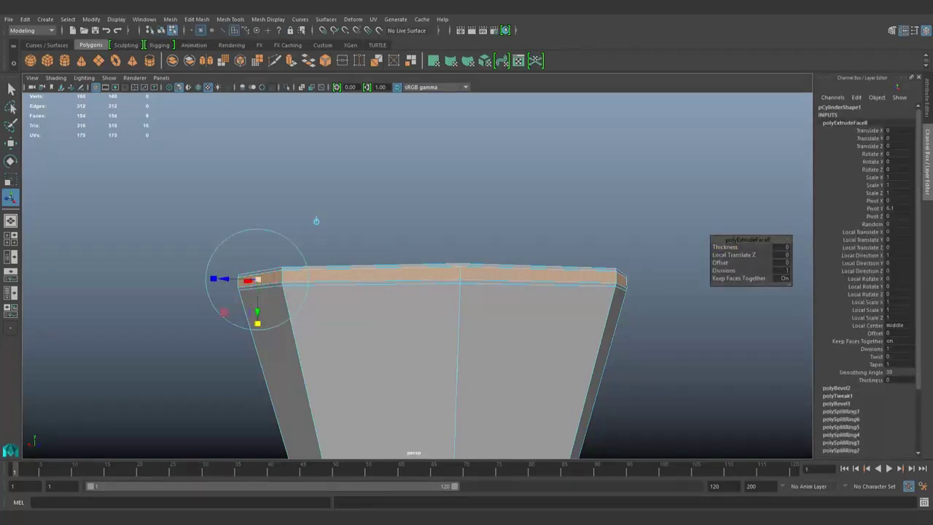
pyautogui.hotkey('ctrl', 'z')
pyautogui.hotkey('ctrl', 'e')
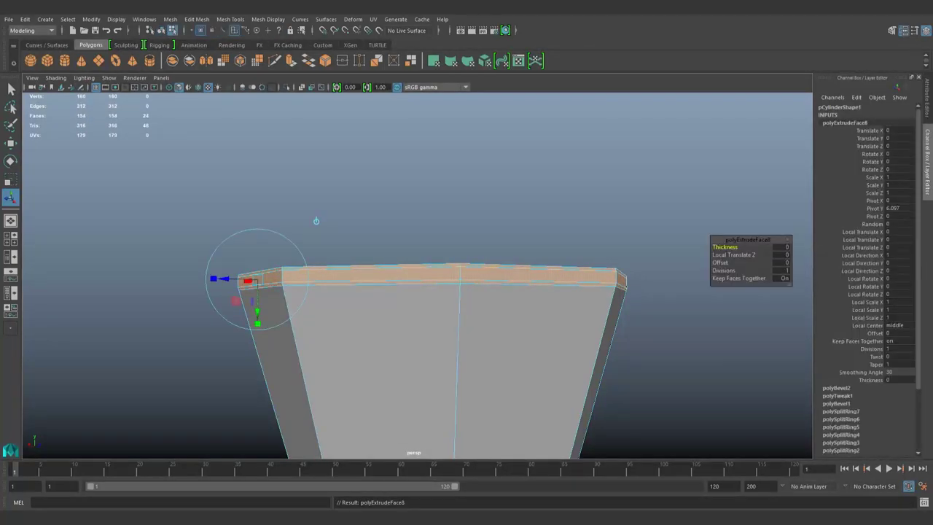
pyautogui.hotkey('ctrl', 'z')
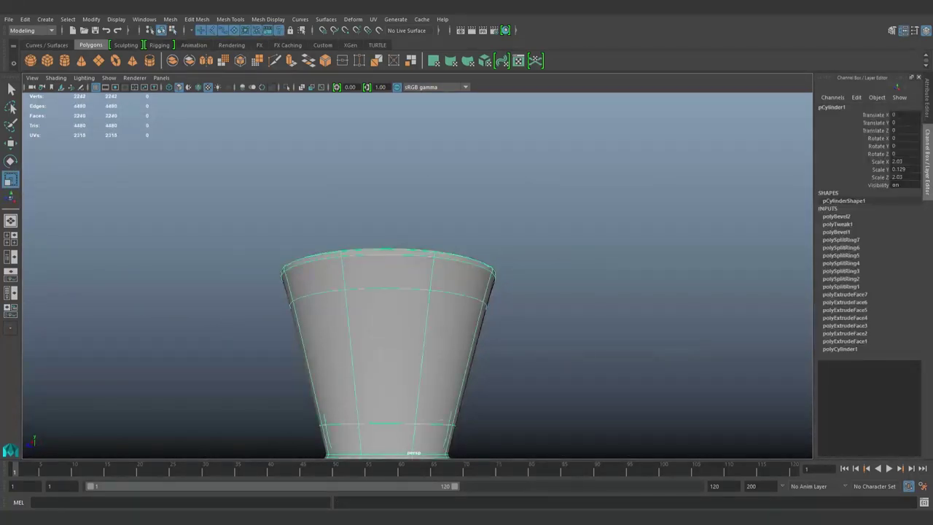
pyautogui.click(343, 331)
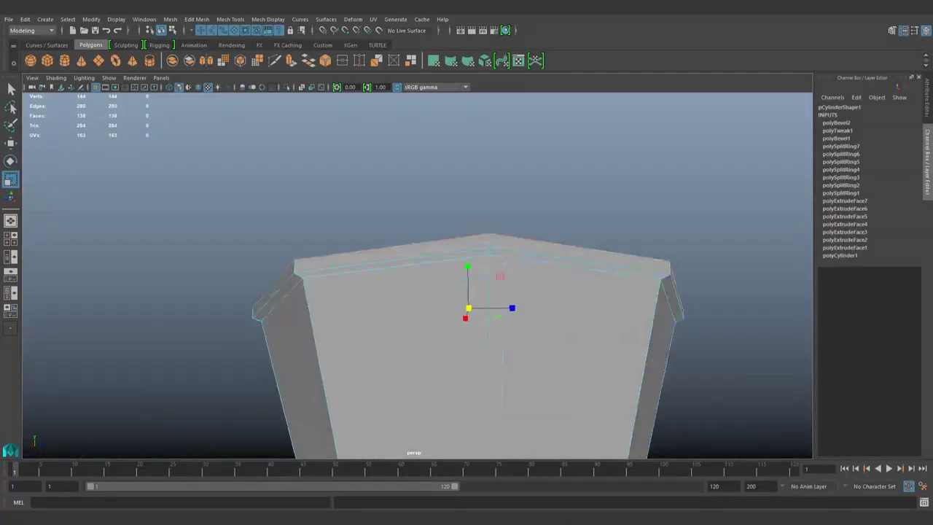
pyautogui.hotkey('ctrl', 'b')
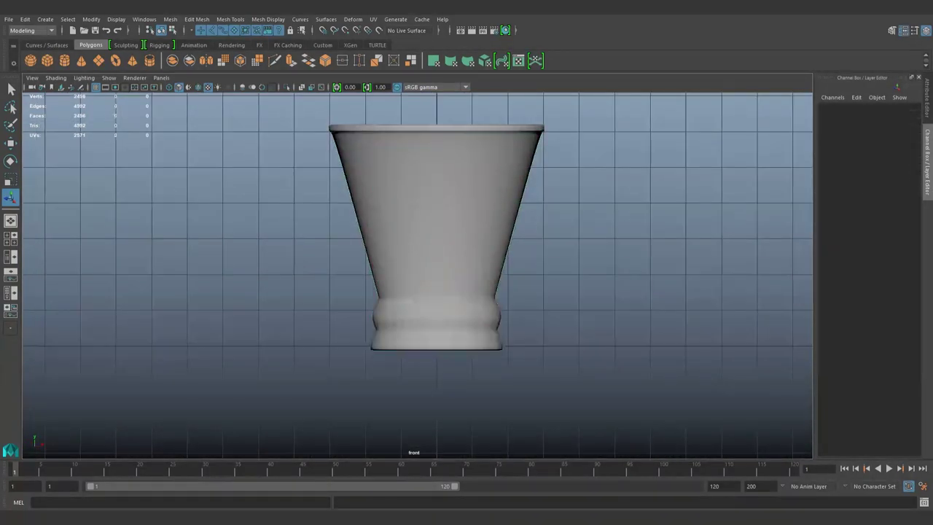
# Scale the bottom vertex rows wider in X and flatter in Y.
pyautogui.press('1')
pyautogui.press('r')
pyautogui.scroll(-1, 418, 275)
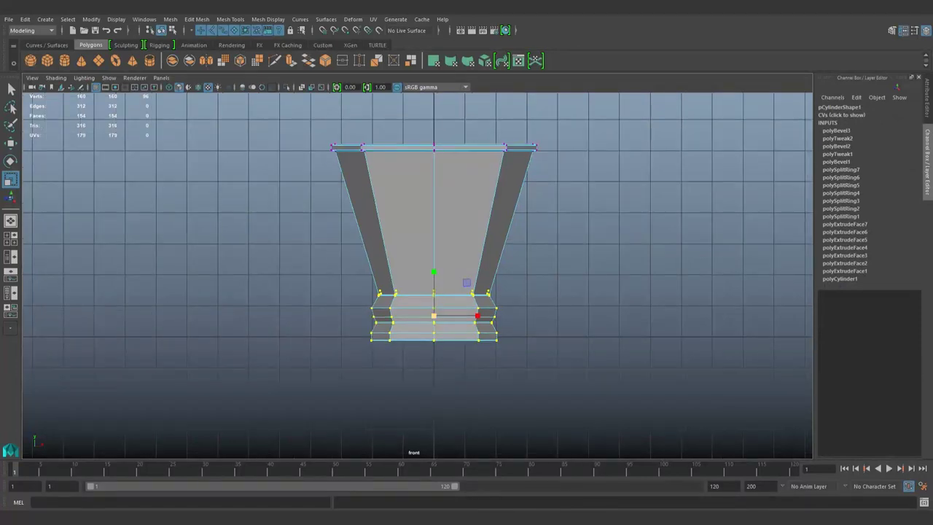
pyautogui.moveTo(350, 281); pyautogui.dragTo(525, 354)
pyautogui.moveTo(477, 316); pyautogui.dragTo(484, 315)
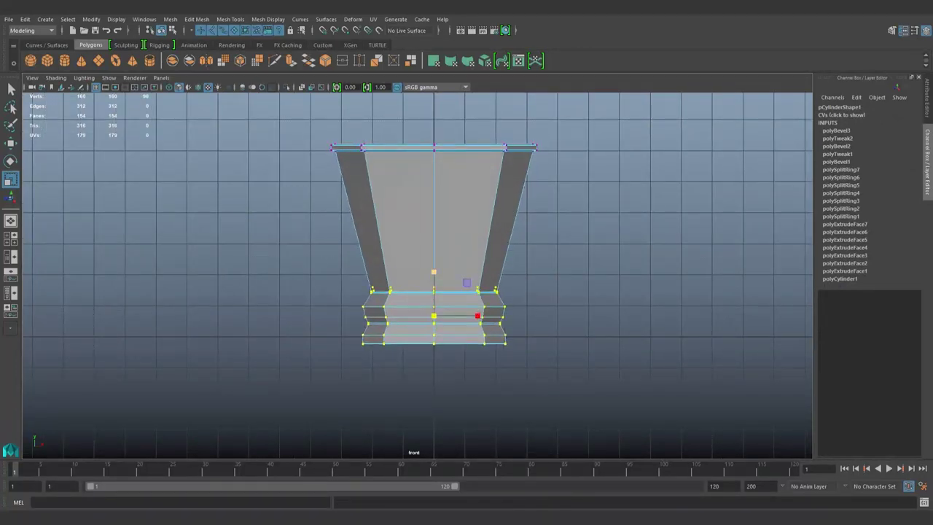
pyautogui.moveTo(433, 271); pyautogui.dragTo(434, 285)
# Move the top vertex row of the base slightly down.
pyautogui.scroll(3, 434, 285)
pyautogui.scroll(2, 434, 286)
pyautogui.press('w')
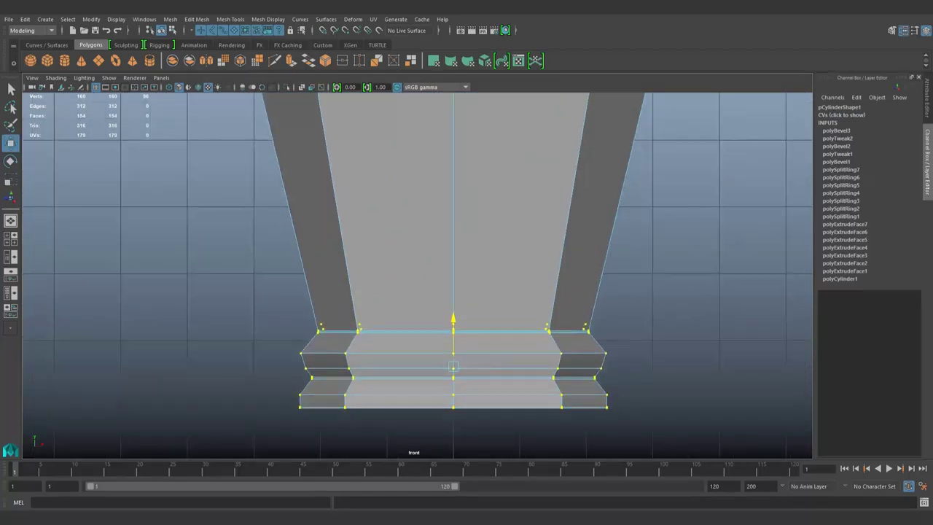
pyautogui.moveTo(292, 320); pyautogui.dragTo(619, 342)
pyautogui.moveTo(452, 299); pyautogui.dragTo(453, 306)
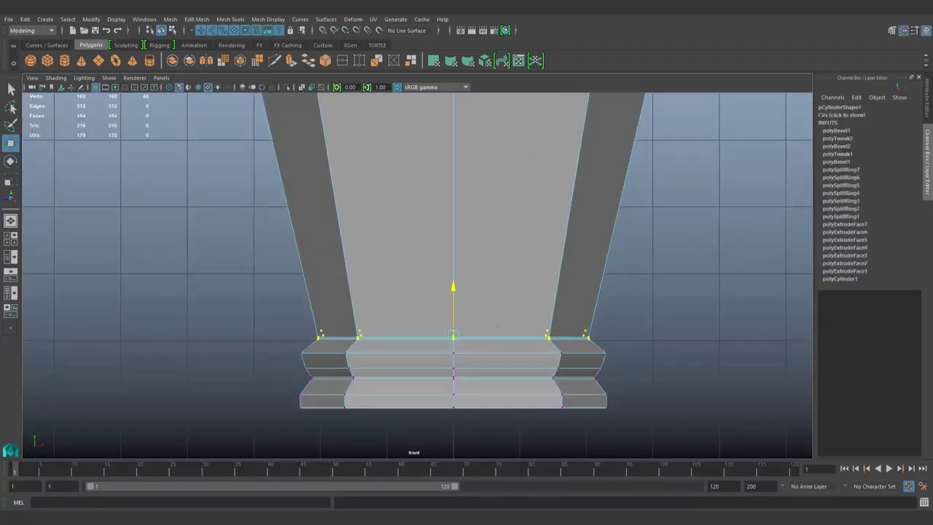
# Check the smoothed cup from around, then turn the smooth preview off and reselect it.
pyautogui.press('F8')
pyautogui.scroll(-5, 418, 273)
pyautogui.press('3')
pyautogui.click(11, 221)
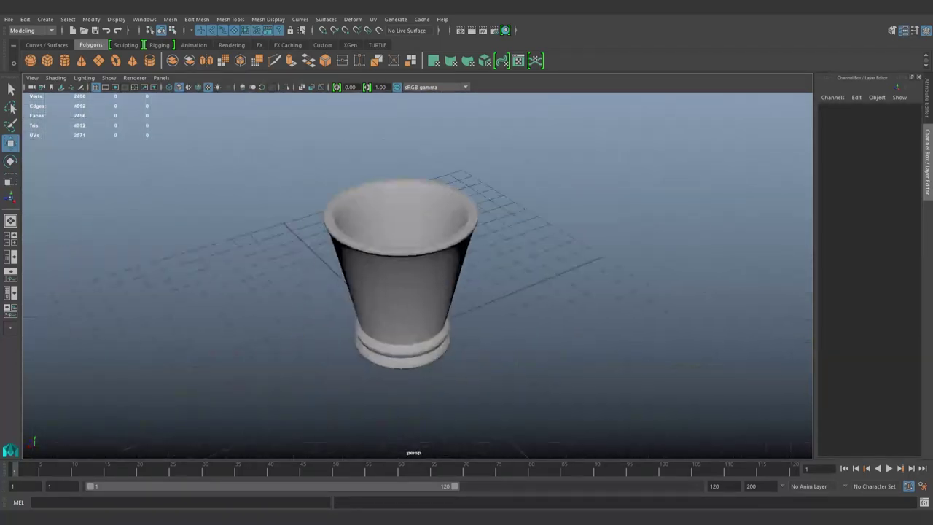
pyautogui.keyDown('alt'); pyautogui.moveTo(418, 273); pyautogui.dragTo(466, 262); pyautogui.keyUp('alt')
pyautogui.press('1')
pyautogui.click(583, 182)
pyautogui.click(354, 321)
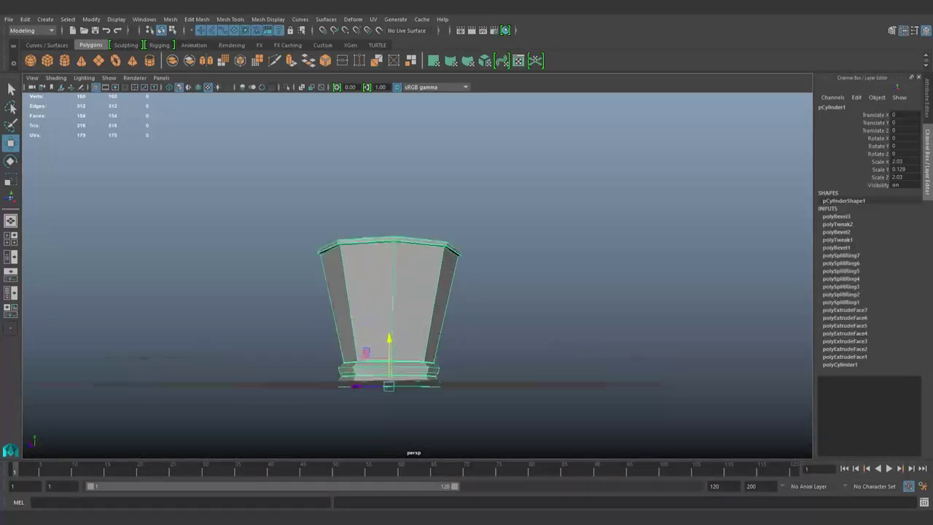
pyautogui.scroll(4, 467, 306)
# Select the stacked vertical edges at one corner of the cup from above.
pyautogui.press('F11')
pyautogui.click(553, 306)
pyautogui.keyDown('alt'); pyautogui.moveTo(467, 291); pyautogui.dragTo(466, 219); pyautogui.keyUp('alt')
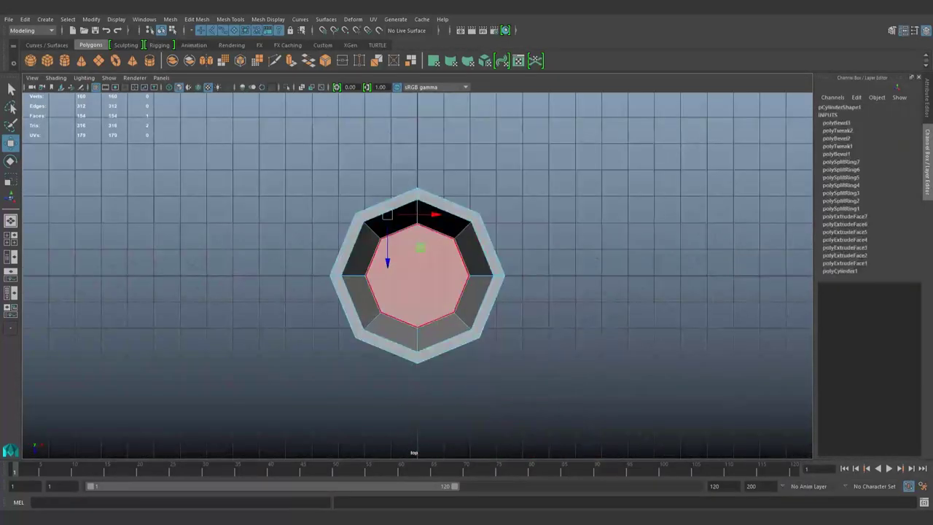
pyautogui.press('F10')
pyautogui.moveTo(470, 261); pyautogui.dragTo(519, 308)
pyautogui.press('space')
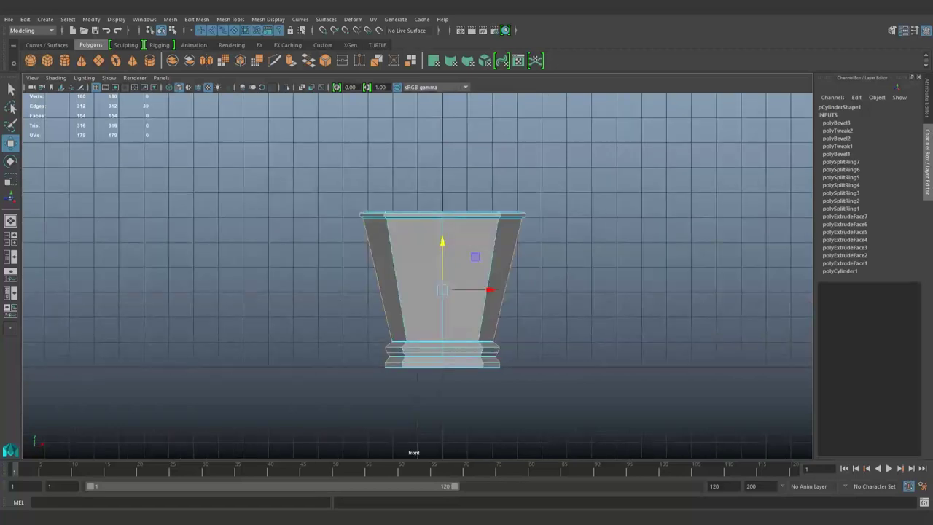
# Create a pipe primitive with radius 3 and 12 subdivisions.
pyautogui.click(150, 61)
pyautogui.write('90')
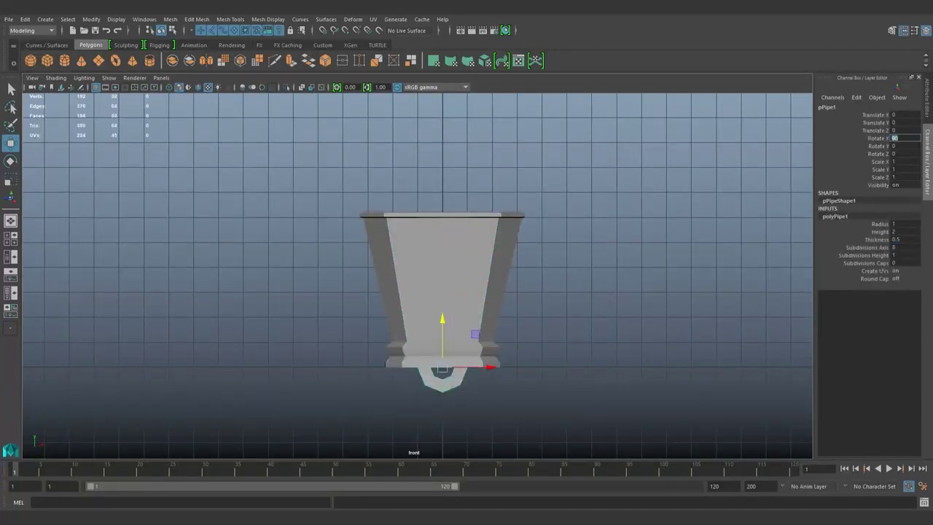
pyautogui.write('3')
pyautogui.press('Return')
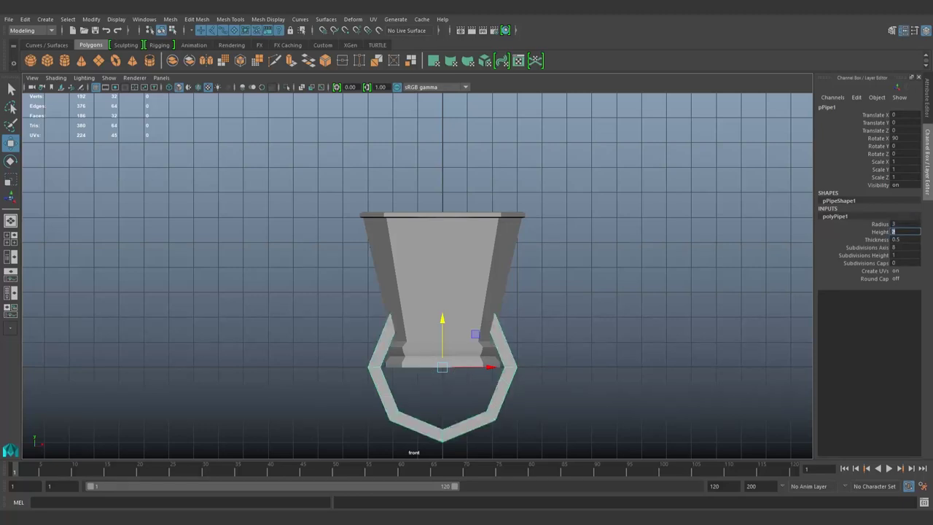
pyautogui.write('12')
pyautogui.press('Return')
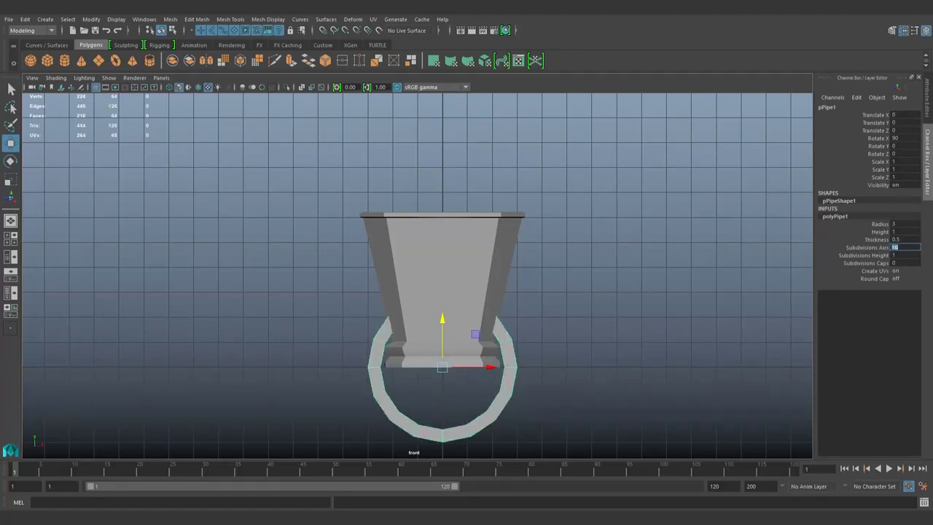
# Raise the pipe above the bucket to Translate Y 6.053 and set its radius to 4.
pyautogui.moveTo(441, 319); pyautogui.dragTo(442, 160)
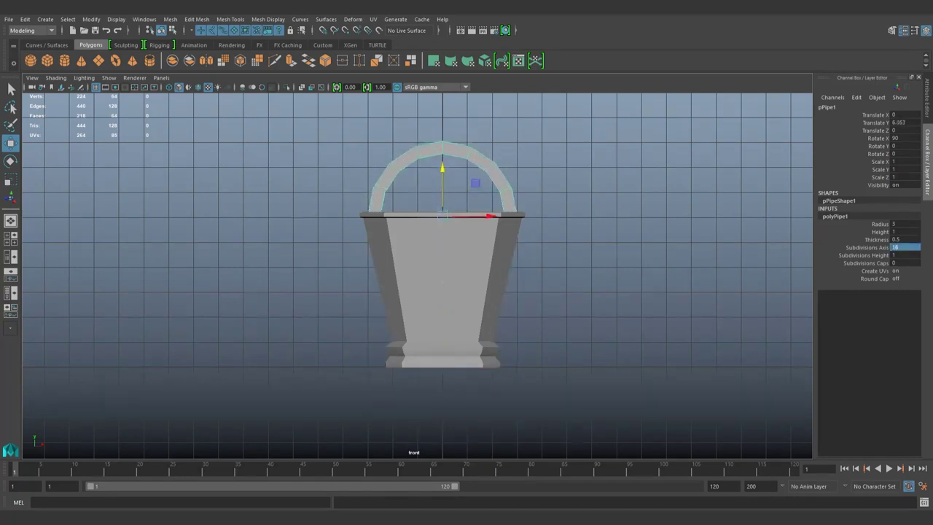
pyautogui.write('4')
pyautogui.press('Return')
pyautogui.keyDown('alt'); pyautogui.moveTo(437, 328); pyautogui.dragTo(437, 255); pyautogui.keyUp('alt')
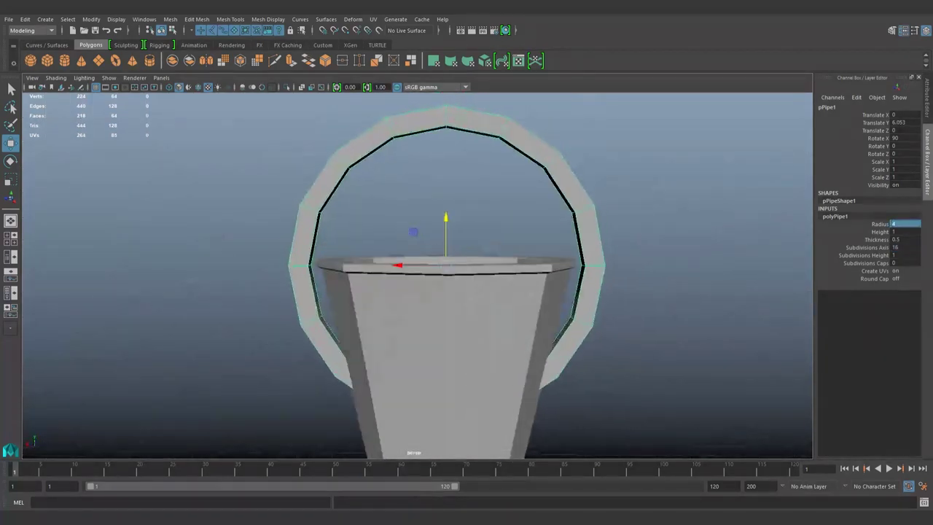
pyautogui.press('space')
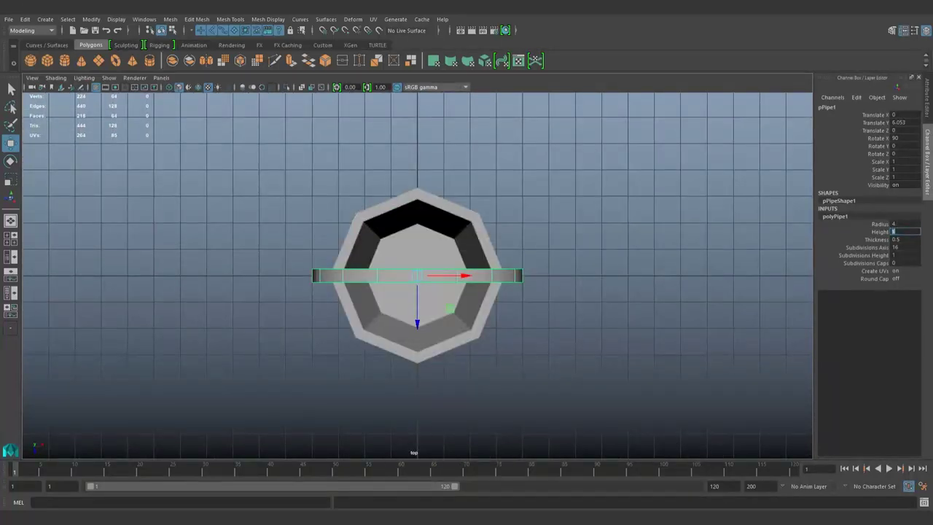
pyautogui.press('space')
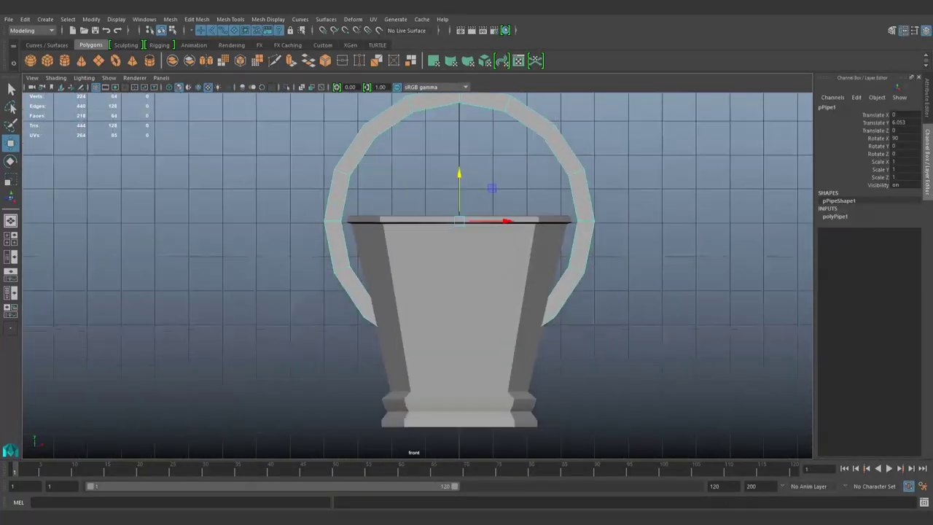
# Isolate the ring and delete the faces of its lower half.
pyautogui.hotkey('ctrl', '1')
pyautogui.press('F11')
pyautogui.moveTo(306, 270); pyautogui.dragTo(620, 365)
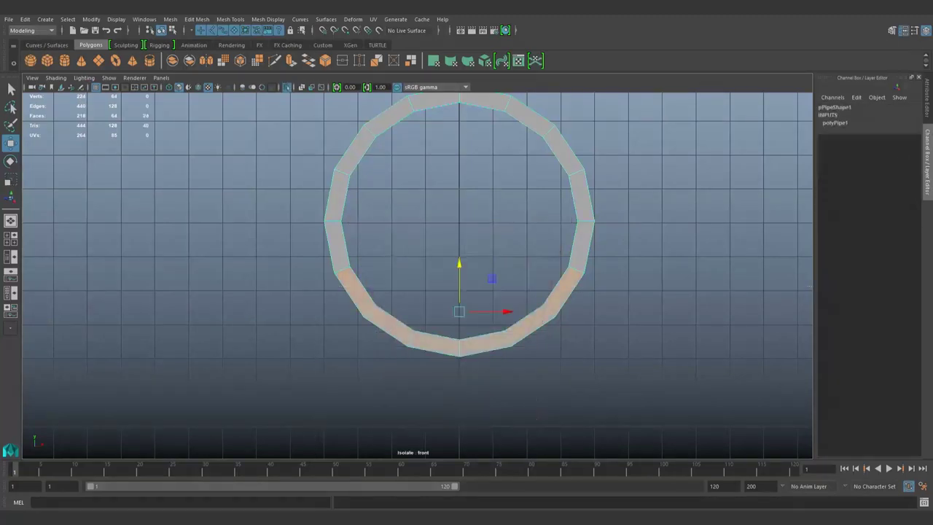
pyautogui.press('Delete')
pyautogui.hotkey('ctrl', '1')
# Raise the handle's two leg-end vertices slightly.
pyautogui.moveTo(314, 255); pyautogui.dragTo(605, 288)
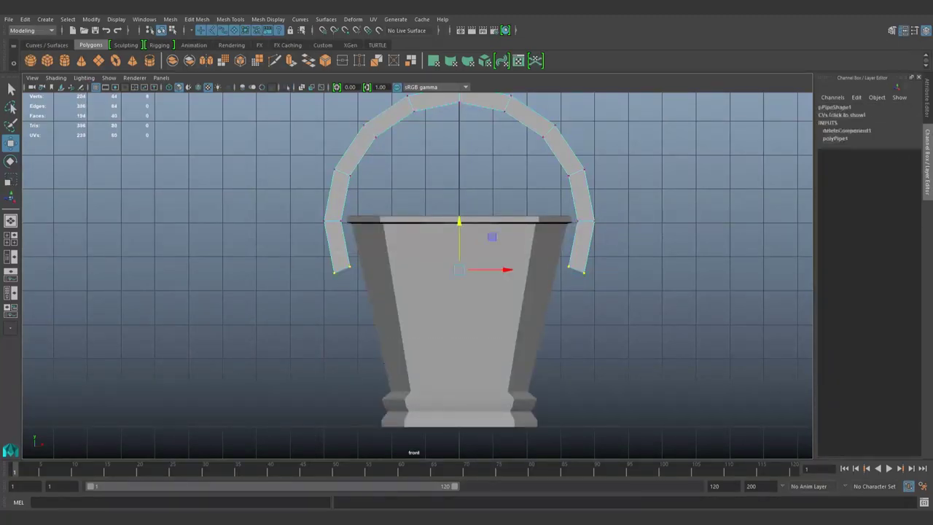
pyautogui.moveTo(463, 274); pyautogui.dragTo(446, 274)
pyautogui.hotkey('ctrl', 'z')
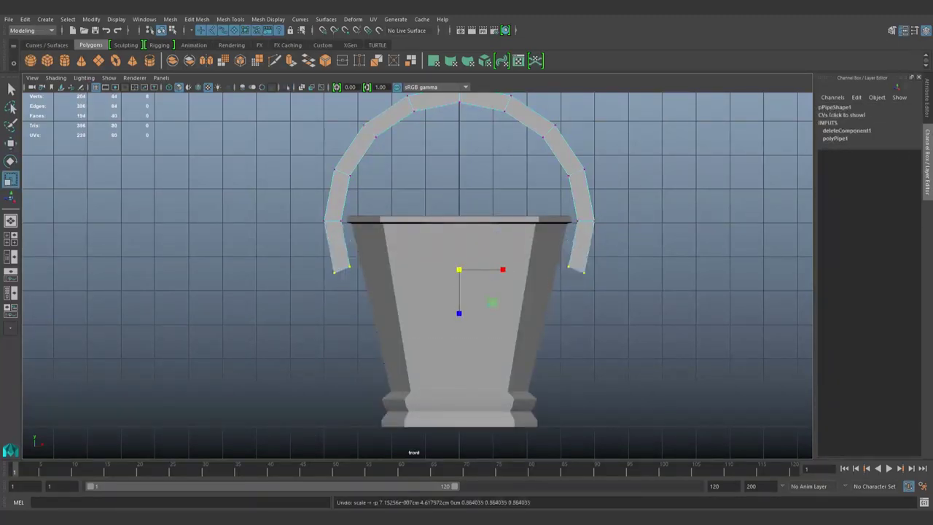
pyautogui.moveTo(459, 237); pyautogui.dragTo(459, 216)
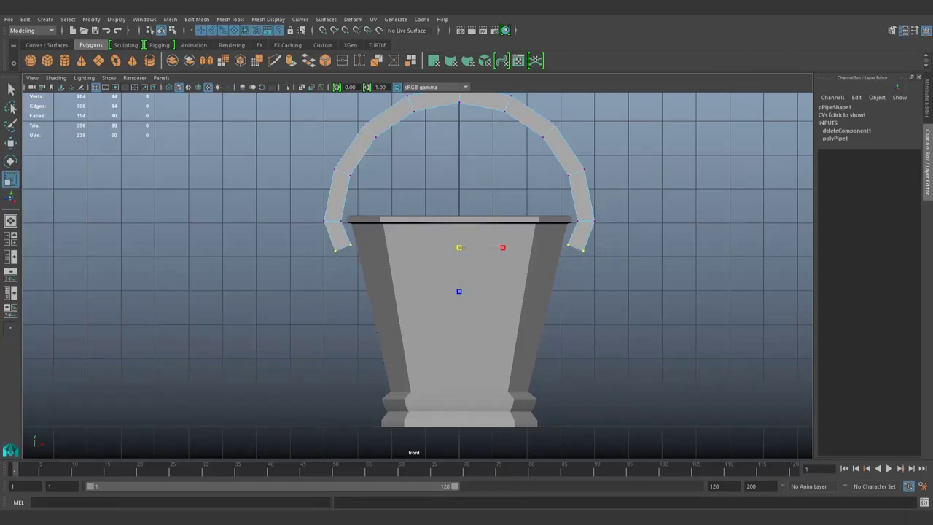
pyautogui.moveTo(438, 277)
pyautogui.keyDown('alt'); pyautogui.mouseDown()
pyautogui.moveTo(466, 262)
pyautogui.moveTo(496, 269)
pyautogui.moveTo(437, 270)
pyautogui.moveTo(490, 270)
pyautogui.moveTo(453, 281)
pyautogui.moveTo(447, 295)
pyautogui.moveTo(456, 270)
pyautogui.mouseUp(); pyautogui.keyUp('alt')
# Rotate the bucket body, then scale the handle uniformly to 0.896.
pyautogui.click(490, 270)
pyautogui.press('e')
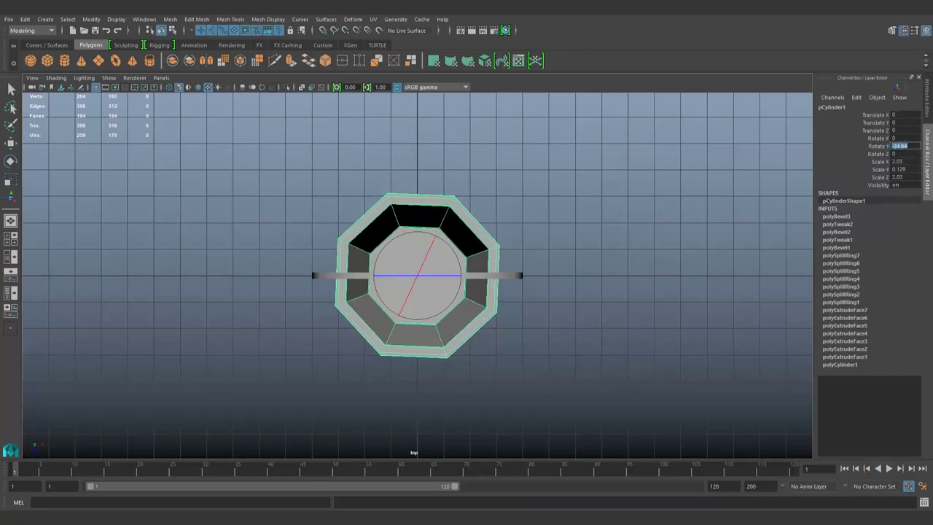
pyautogui.click(620, 364)
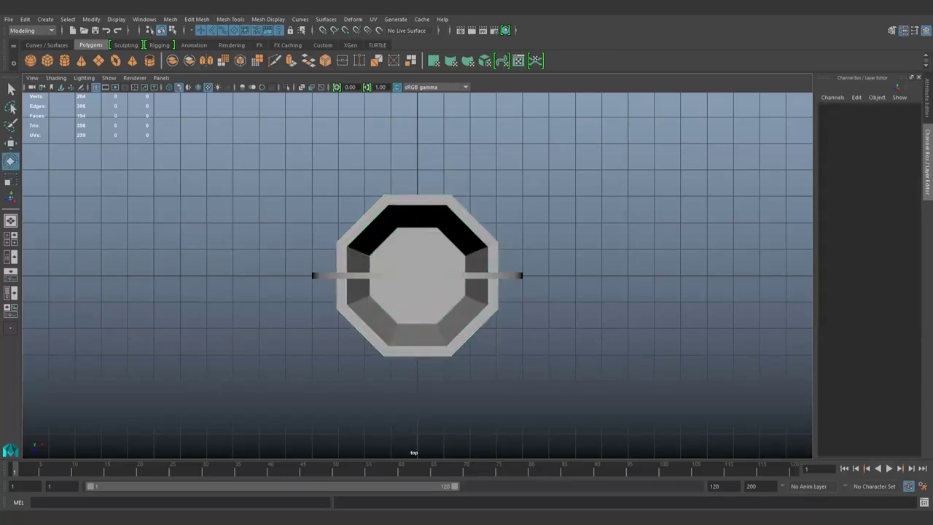
pyautogui.click(510, 275)
pyautogui.press('r')
pyautogui.moveTo(458, 220); pyautogui.dragTo(447, 221)
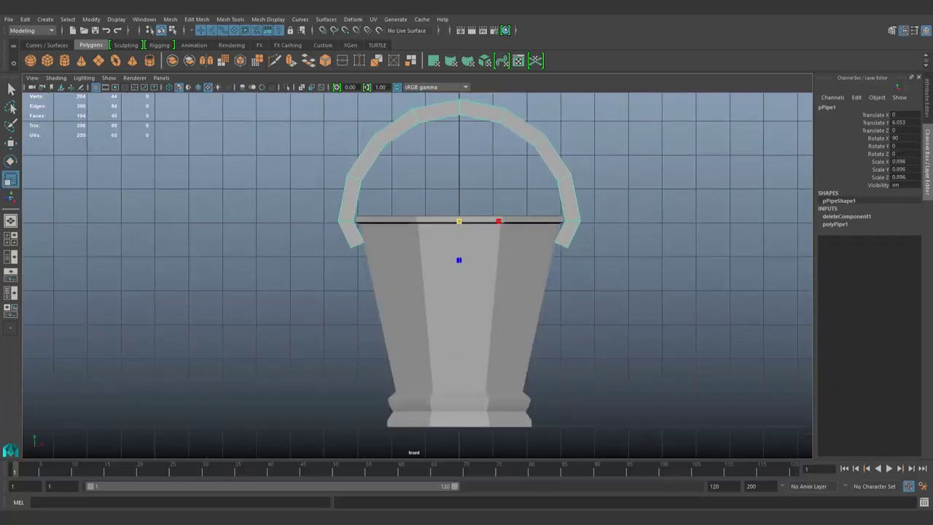
# Pick a vertex at the handle's lower right and check the handle's fit.
pyautogui.press('F9')
pyautogui.click(563, 246)
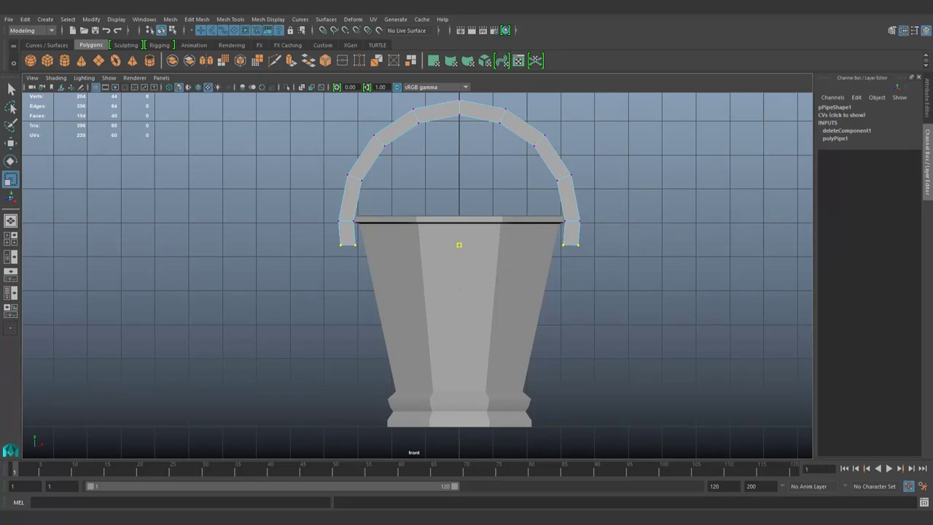
pyautogui.moveTo(467, 291)
pyautogui.keyDown('alt'); pyautogui.mouseDown()
pyautogui.moveTo(409, 299)
pyautogui.moveTo(408, 328)
pyautogui.mouseUp(); pyautogui.keyUp('alt')
pyautogui.press('space')
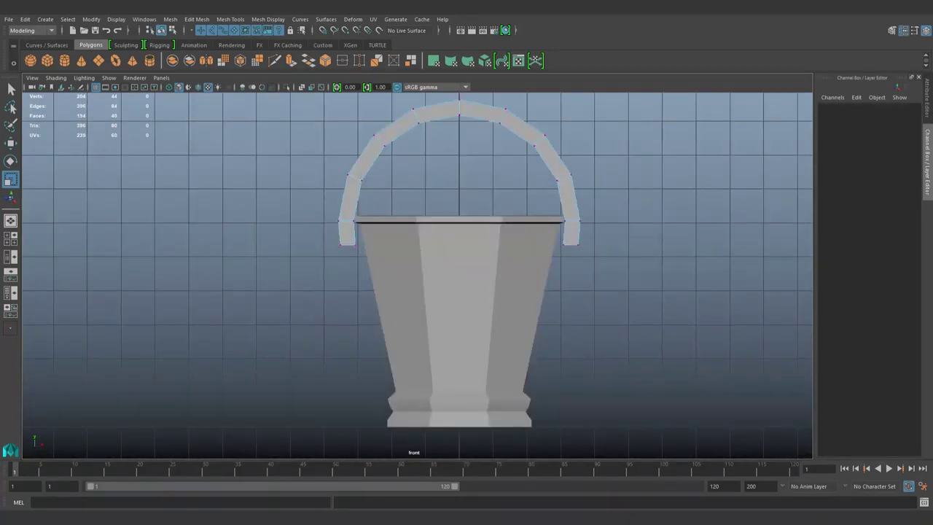
# Add a cube and place it beside the bucket, below the handle's end.
pyautogui.click(48, 61)
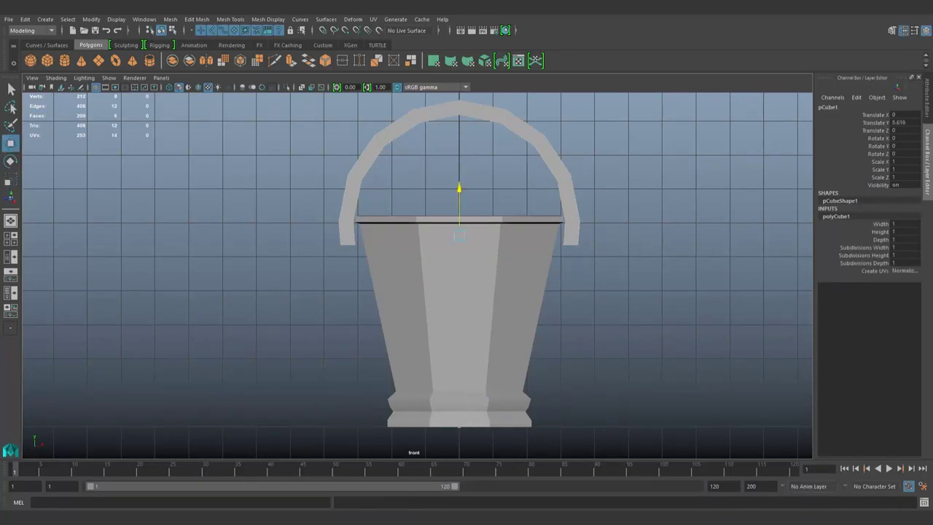
pyautogui.scroll(3, 605, 234)
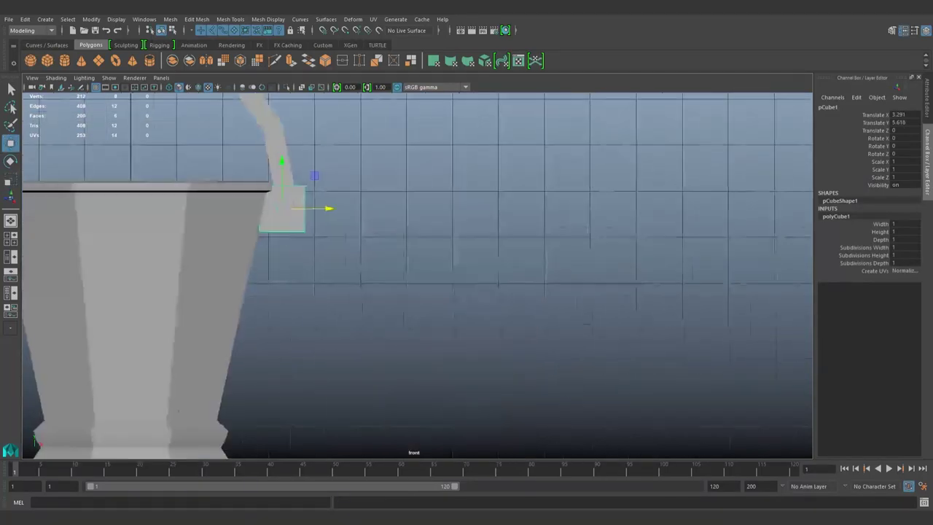
pyautogui.keyDown('alt'); pyautogui.moveTo(322, 204); pyautogui.dragTo(478, 235, button='middle'); pyautogui.keyUp('alt')
pyautogui.moveTo(452, 235); pyautogui.dragTo(478, 235)
pyautogui.moveTo(430, 197); pyautogui.dragTo(430, 214)
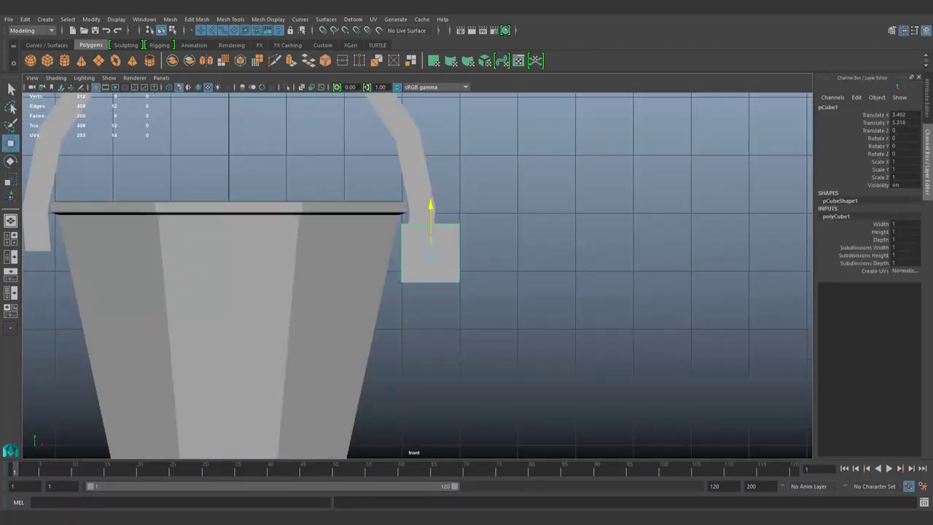
pyautogui.scroll(2, 285, 291)
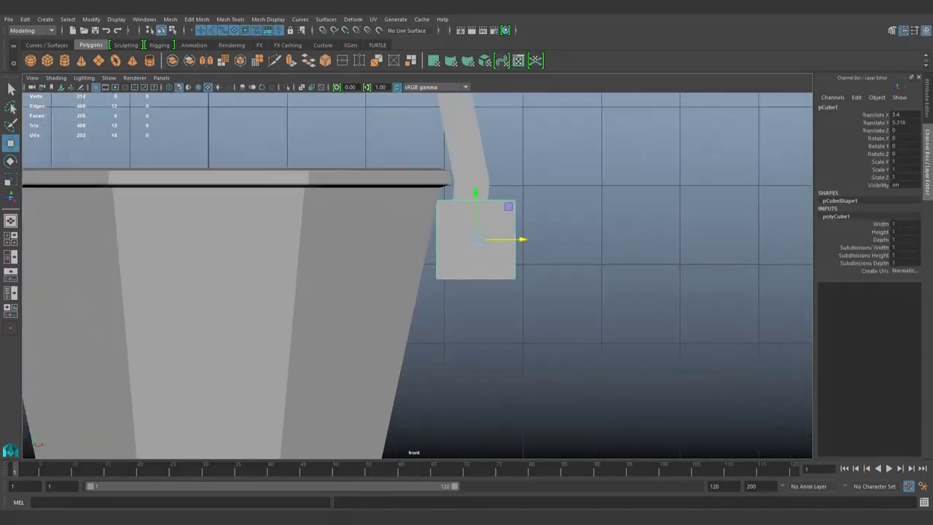
# Align the cube's vertices in front wireframe view to flatten it into a plate.
pyautogui.click(475, 278)
pyautogui.press('F9')
pyautogui.press('4')
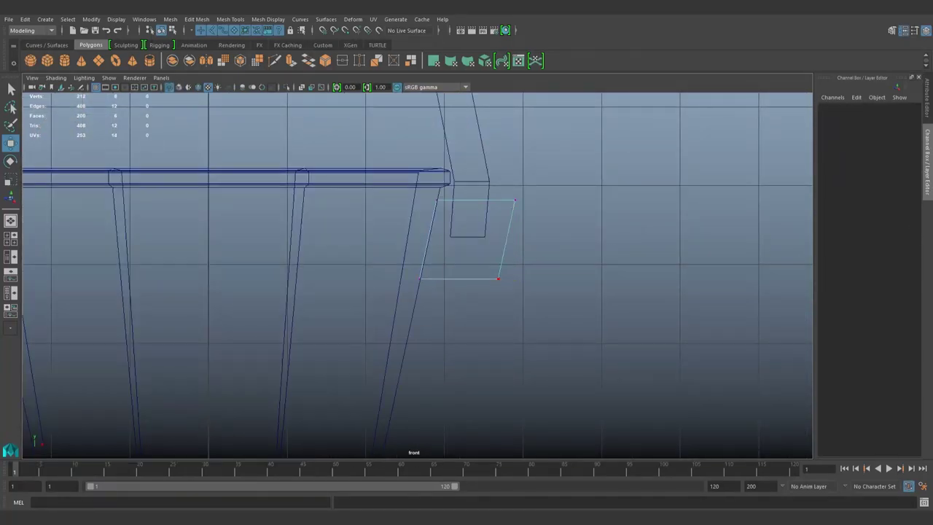
pyautogui.moveTo(488, 182); pyautogui.dragTo(510, 309)
pyautogui.click(510, 309)
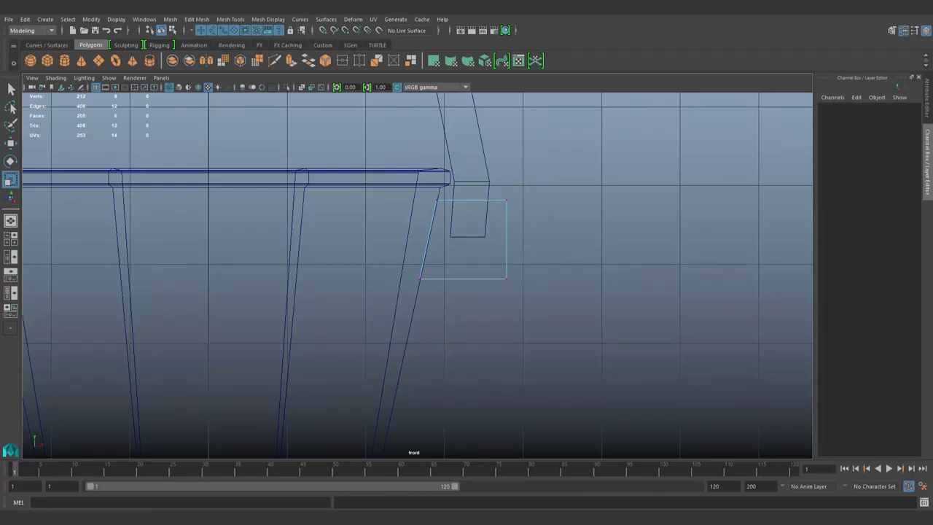
pyautogui.moveTo(411, 266)
pyautogui.mouseDown()
pyautogui.moveTo(514, 288)
pyautogui.moveTo(408, 299)
pyautogui.moveTo(408, 379)
pyautogui.mouseUp()
pyautogui.press('space')
pyautogui.press('5')
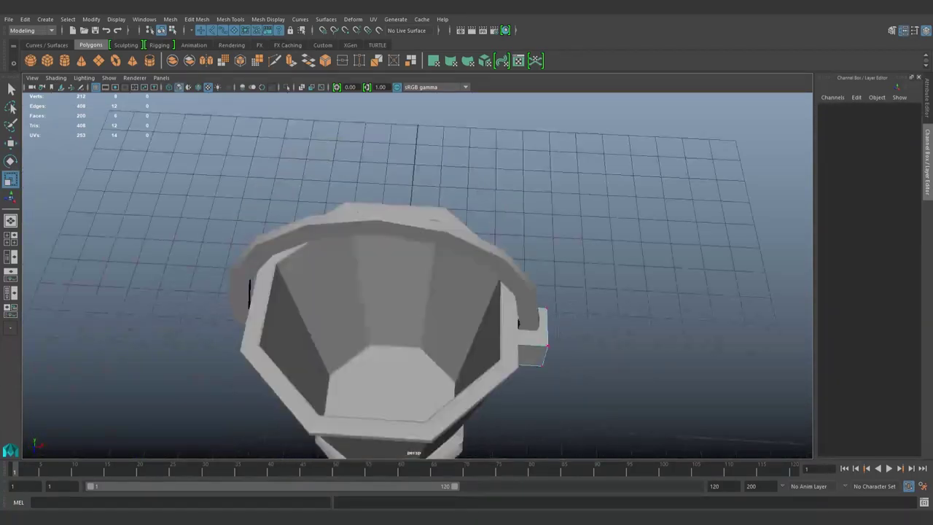
# Select the whole handle as an object, viewing it from around the bucket.
pyautogui.click(521, 292)
pyautogui.keyDown('alt'); pyautogui.moveTo(521, 291); pyautogui.dragTo(520, 212); pyautogui.keyUp('alt')
pyautogui.click(656, 218)
pyautogui.keyDown('alt'); pyautogui.moveTo(466, 291); pyautogui.dragTo(438, 291); pyautogui.keyUp('alt')
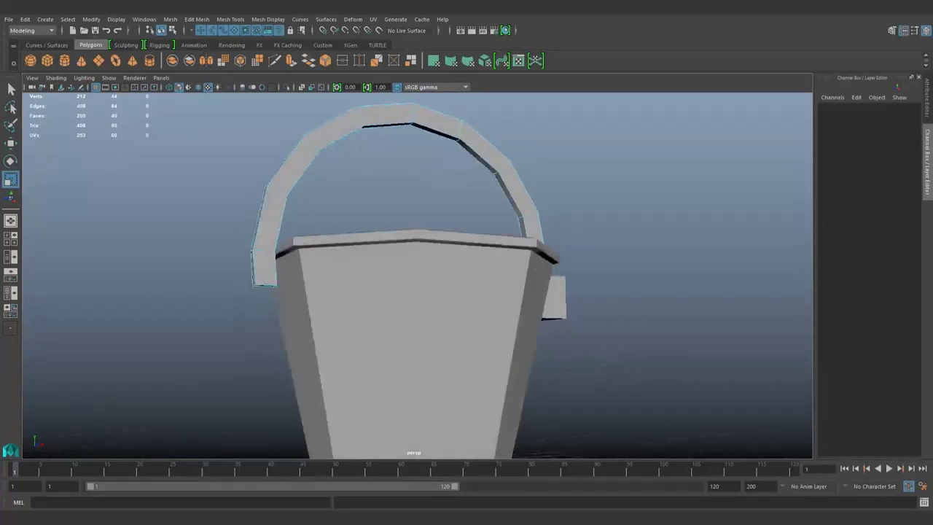
pyautogui.click(479, 167)
pyautogui.moveTo(479, 167)
pyautogui.keyDown('alt'); pyautogui.mouseDown()
pyautogui.moveTo(524, 175)
pyautogui.moveTo(510, 183)
pyautogui.mouseUp(); pyautogui.keyUp('alt')
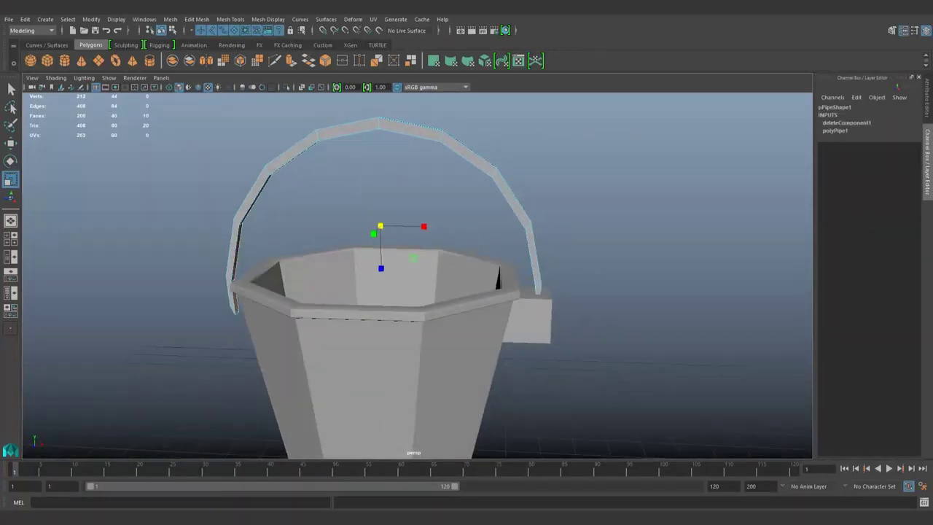
pyautogui.scroll(5, 616, 233)
pyautogui.press('F8')
pyautogui.scroll(-3, 415, 277)
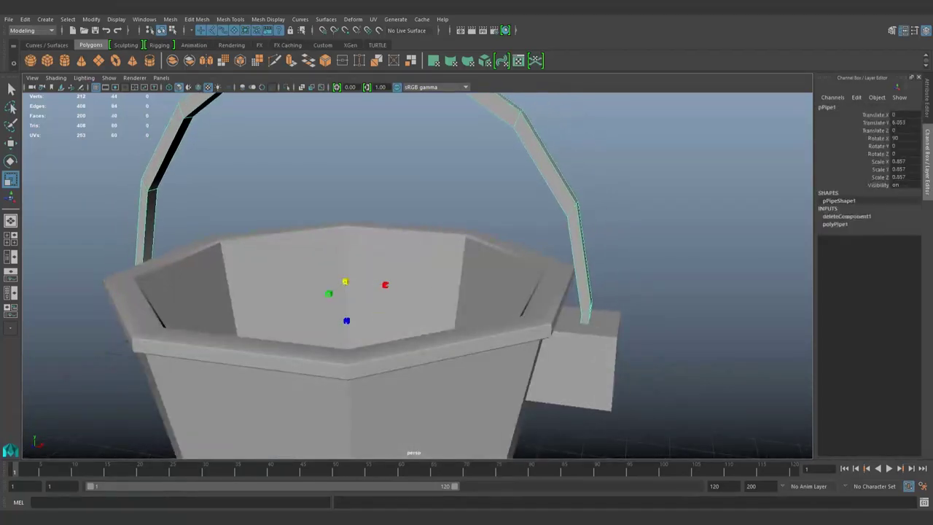
pyautogui.keyDown('alt'); pyautogui.moveTo(437, 277); pyautogui.dragTo(466, 277); pyautogui.keyUp('alt')
# Select and frame a face of the side box, checking it from front and perspective views.
pyautogui.click(604, 309)
pyautogui.press('f')
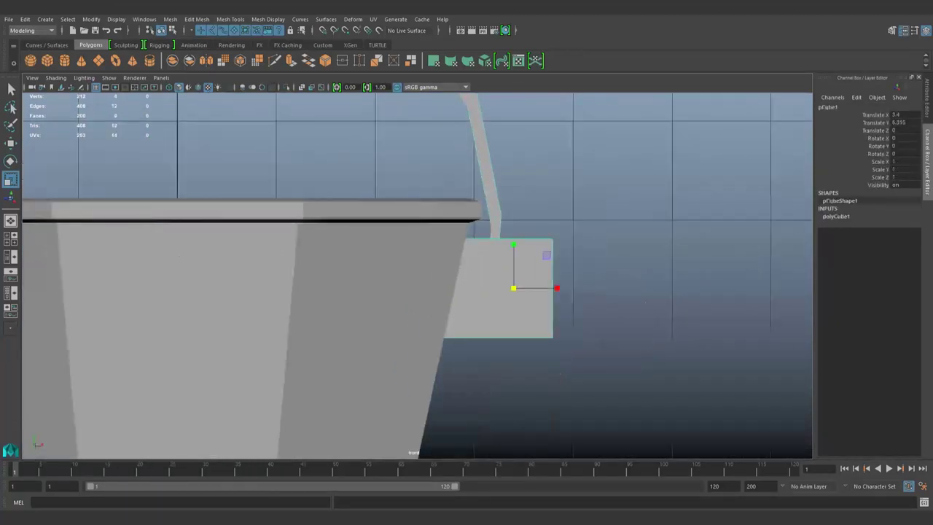
pyautogui.press('w')
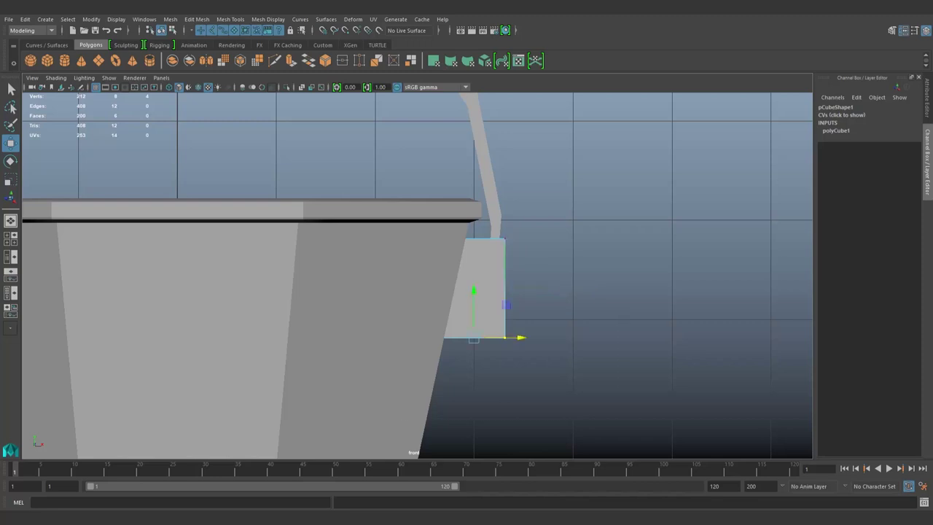
pyautogui.press('space')
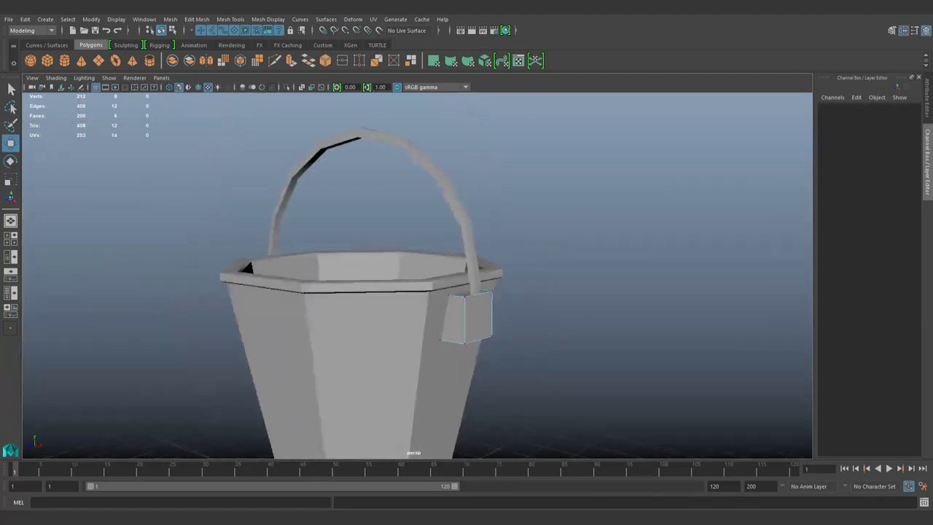
pyautogui.keyDown('alt'); pyautogui.moveTo(415, 277); pyautogui.dragTo(452, 277); pyautogui.keyUp('alt')
pyautogui.moveTo(510, 291)
pyautogui.keyDown('alt'); pyautogui.mouseDown()
pyautogui.moveTo(452, 291)
pyautogui.moveTo(481, 263)
pyautogui.moveTo(510, 291)
pyautogui.mouseUp(); pyautogui.keyUp('alt')
pyautogui.click(510, 324)
pyautogui.press('f')
pyautogui.moveTo(438, 277)
pyautogui.keyDown('alt'); pyautogui.mouseDown()
pyautogui.moveTo(481, 292)
pyautogui.moveTo(510, 276)
pyautogui.mouseUp(); pyautogui.keyUp('alt')
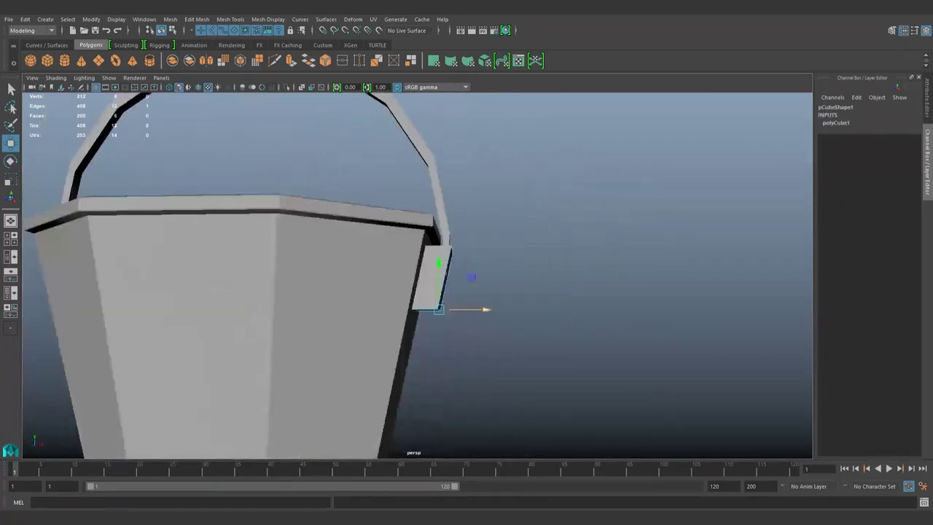
pyautogui.press('space')
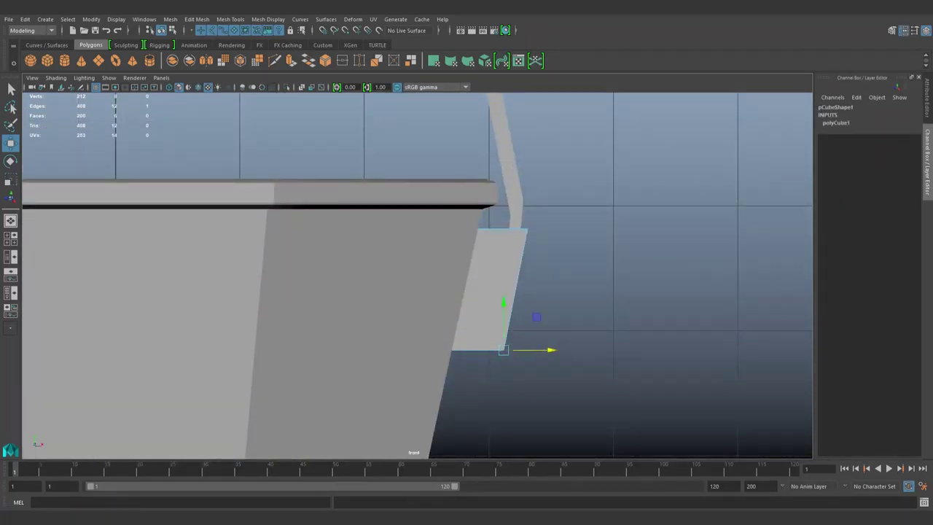
pyautogui.click(656, 292)
pyautogui.press('space')
pyautogui.keyDown('alt'); pyautogui.moveTo(438, 277); pyautogui.dragTo(481, 292); pyautogui.keyUp('alt')
pyautogui.keyDown('alt'); pyautogui.moveTo(481, 291); pyautogui.dragTo(437, 306, button='right'); pyautogui.keyUp('alt')
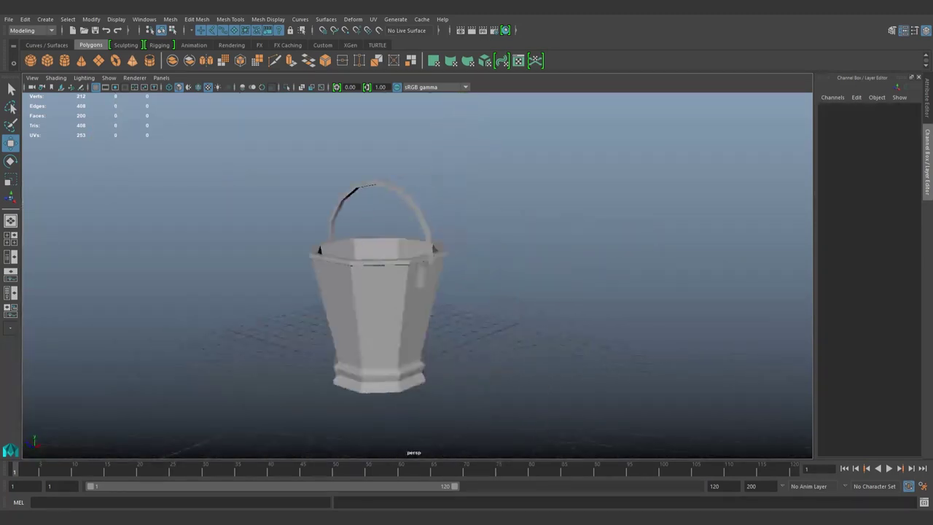
pyautogui.keyDown('alt'); pyautogui.moveTo(437, 277); pyautogui.dragTo(451, 306); pyautogui.keyUp('alt')
# Rotate and move the handle's lower-end vertices in front wireframe view so they bend down to the lug.
pyautogui.click(426, 271)
pyautogui.press('space')
pyautogui.scroll(5, 437, 277)
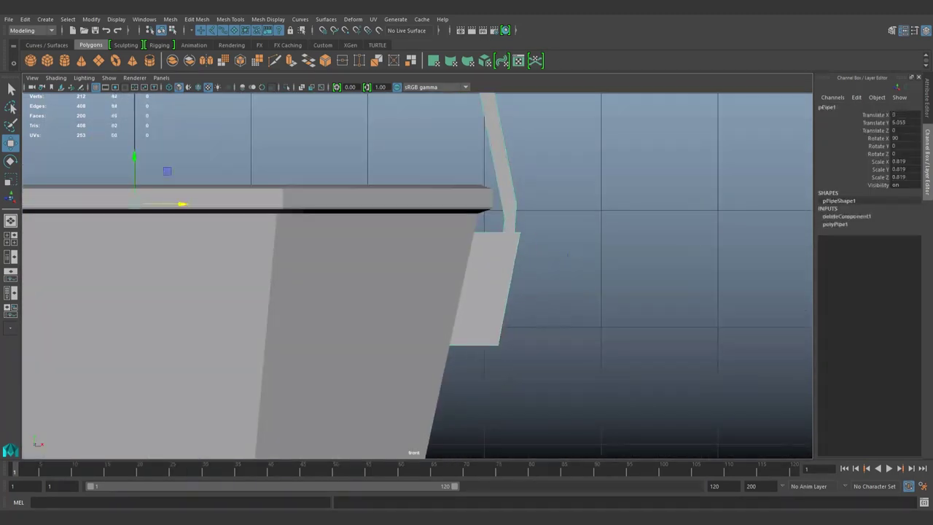
pyautogui.press('4')
pyautogui.moveTo(493, 255); pyautogui.dragTo(607, 353)
pyautogui.press('e')
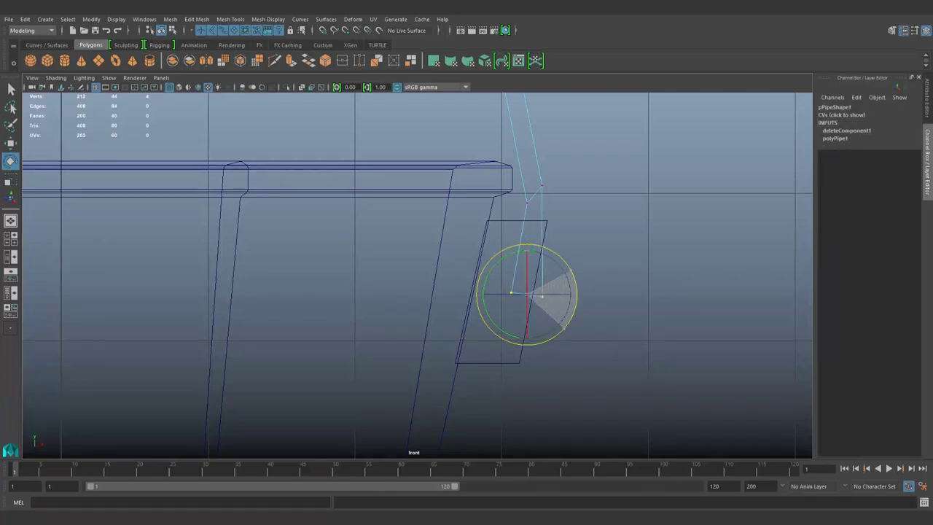
pyautogui.hotkey('ctrl', 'z')
pyautogui.press('w')
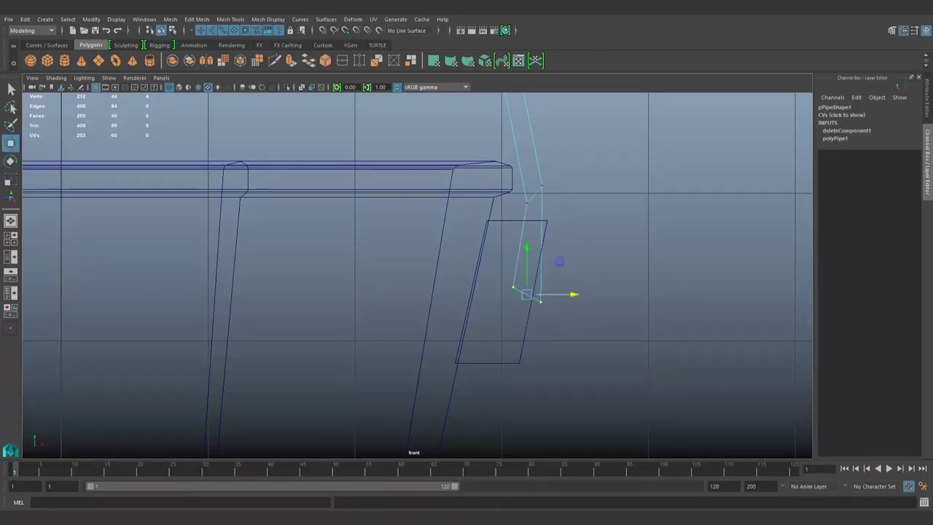
pyautogui.press('e')
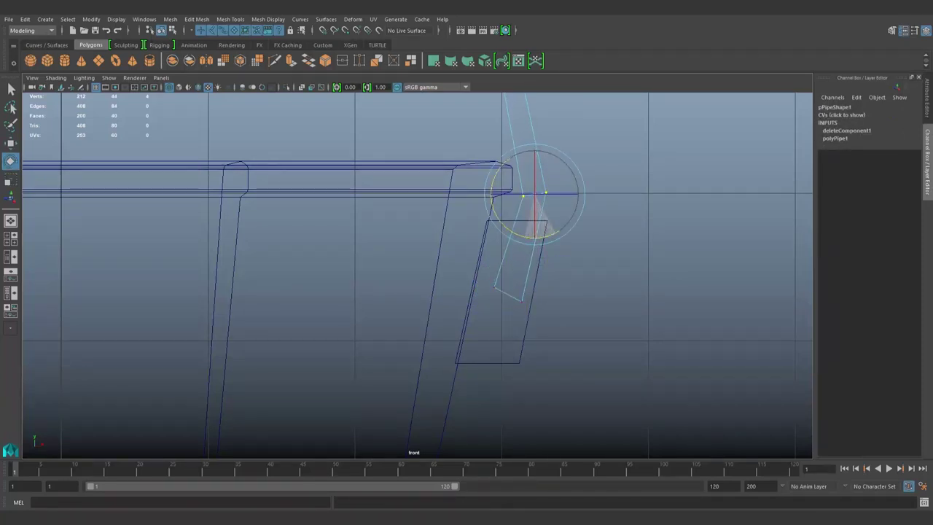
pyautogui.press('w')
pyautogui.press('f')
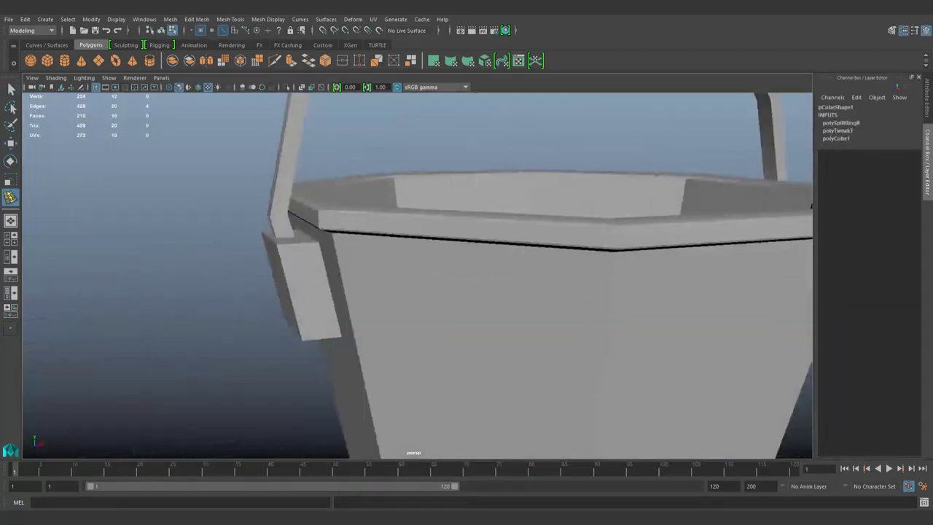
# Extrude and bevel the lug faces at fraction 0.5, undo the smooth, and scale the lug to X 0.831, Y 0.598.
pyautogui.press('q')
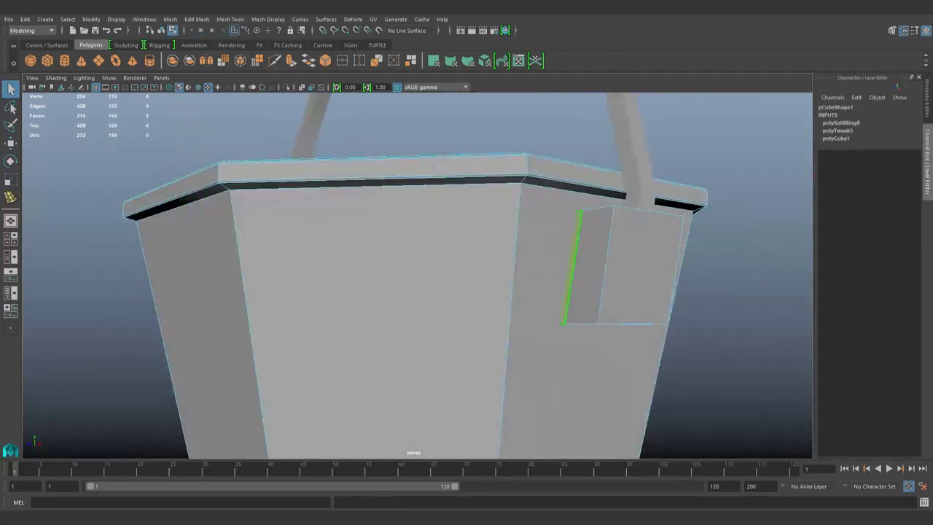
pyautogui.hotkey('ctrl', 'e')
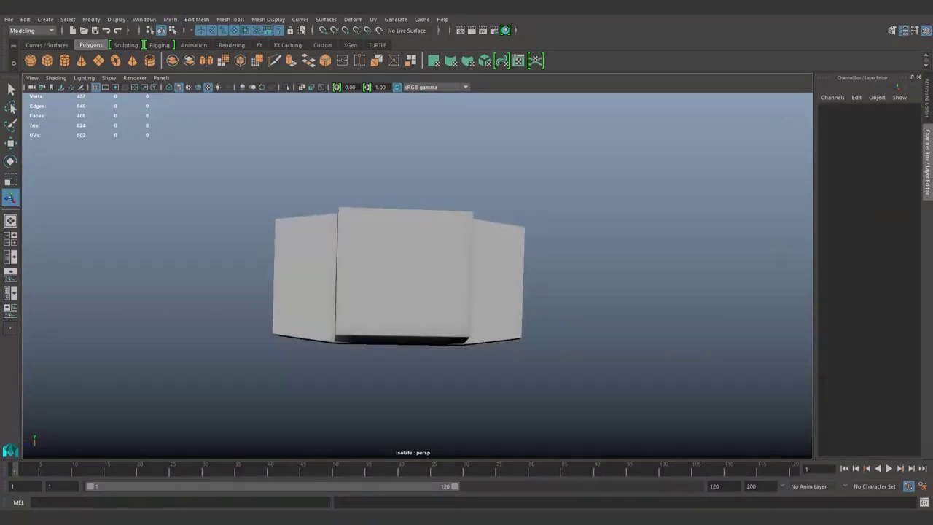
pyautogui.hotkey('ctrl', 'z')
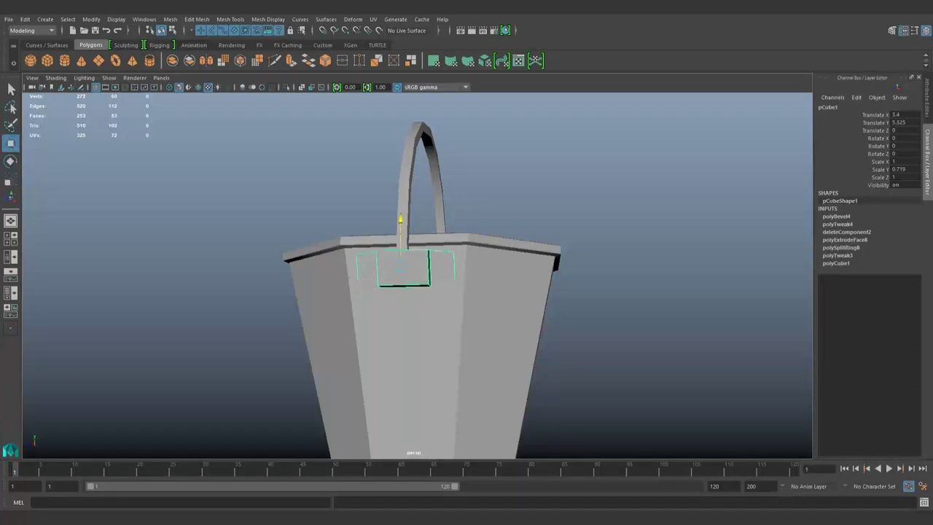
pyautogui.press('r')
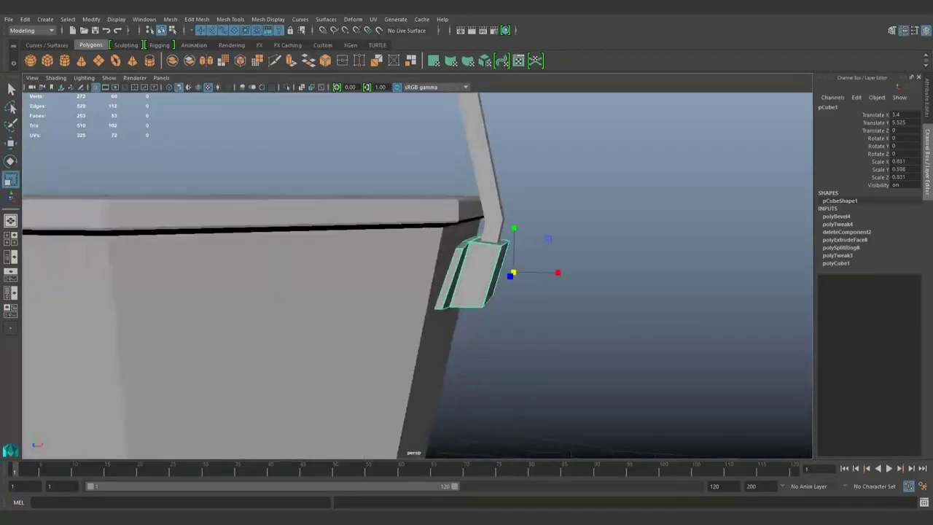
# In front wireframe view, move the lug in X and rotate it about 6.5° in Z to match the wall.
pyautogui.press('4')
pyautogui.press('w')
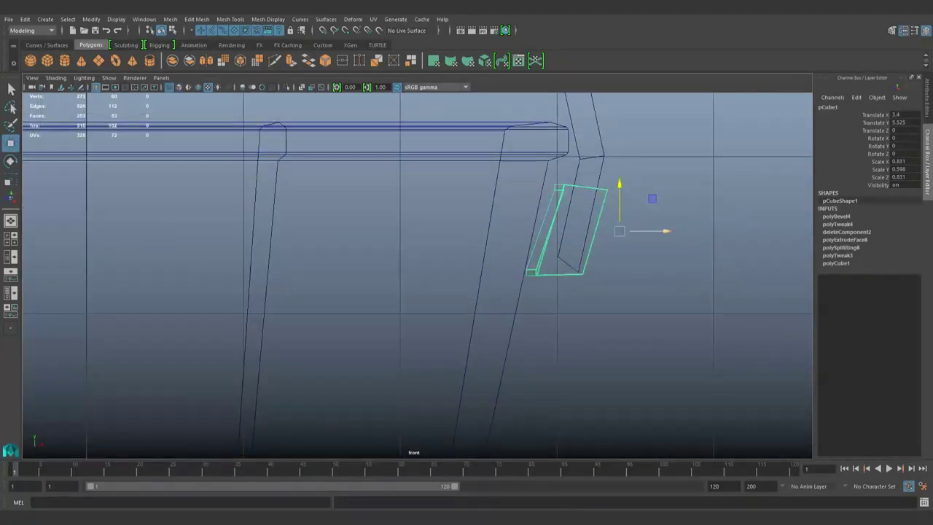
pyautogui.hotkey('ctrl', 'z')
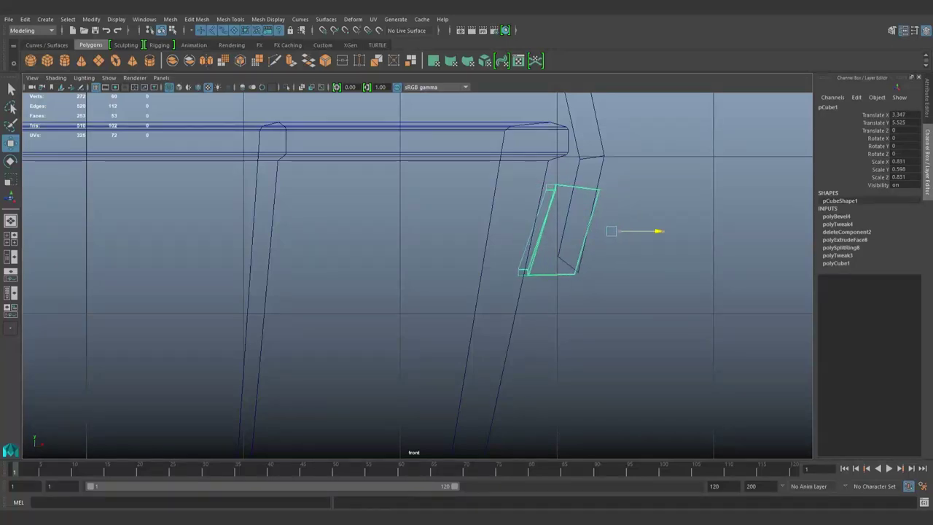
pyautogui.press('5')
pyautogui.press('e')
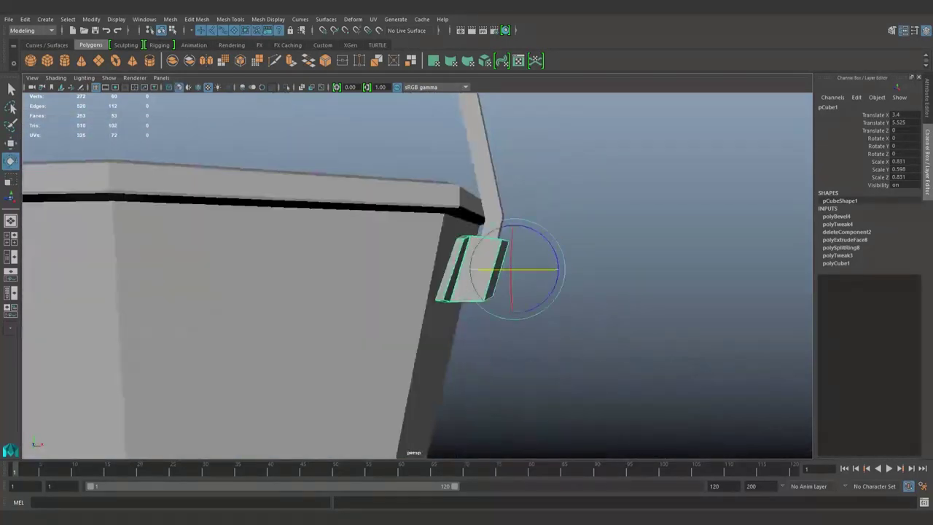
pyautogui.press('space')
pyautogui.press('4')
pyautogui.moveTo(700, 215); pyautogui.dragTo(733, 213)
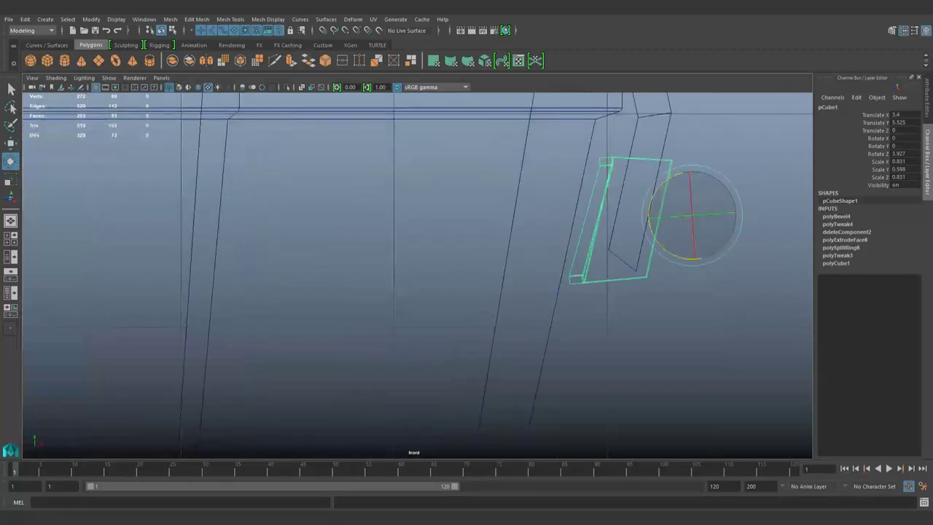
pyautogui.hotkey('ctrl', 'z')
pyautogui.hotkey('ctrl', 'z')
pyautogui.press('w')
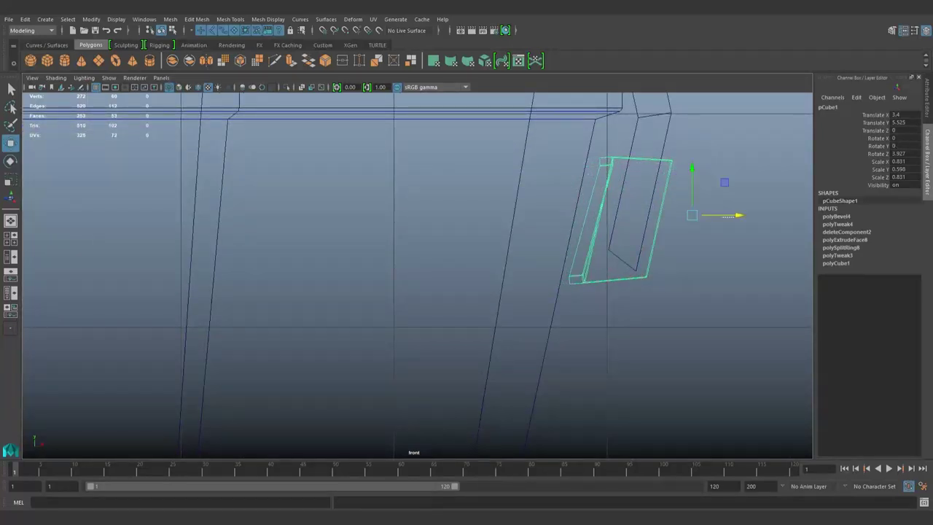
pyautogui.press('w')
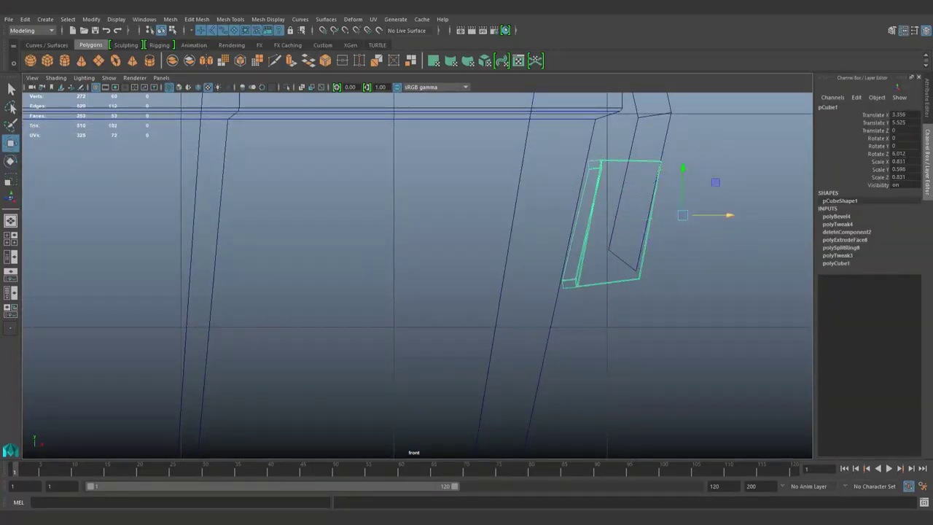
pyautogui.press('e')
pyautogui.press('e')
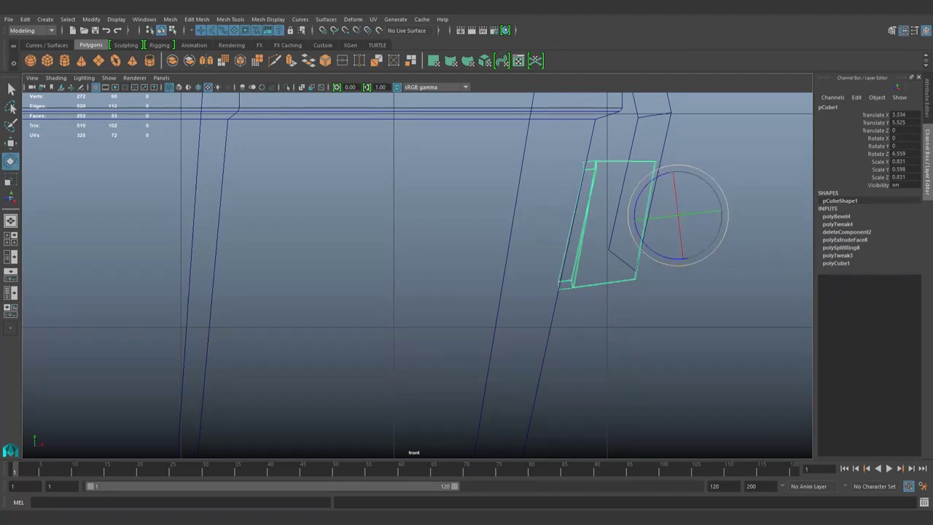
pyautogui.press('space')
pyautogui.press('5')
# Select the handle's vertex at its lower corner, ready to move it.
pyautogui.moveTo(438, 291)
pyautogui.keyDown('alt'); pyautogui.mouseDown()
pyautogui.moveTo(466, 277)
pyautogui.moveTo(408, 284)
pyautogui.moveTo(451, 298)
pyautogui.moveTo(408, 277)
pyautogui.moveTo(467, 306)
pyautogui.mouseUp(); pyautogui.keyUp('alt')
pyautogui.click(434, 189)
pyautogui.scroll(3, 416, 277)
pyautogui.press('F9')
pyautogui.click(514, 430)
pyautogui.press('w')
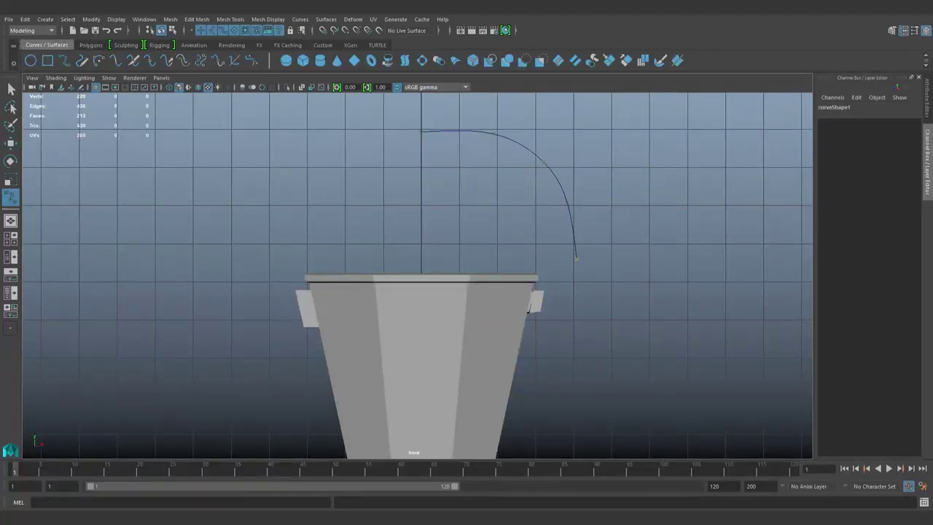
# Finish the handle arc curve in front view and select its end point near the lug.
pyautogui.scroll(3, 565, 298)
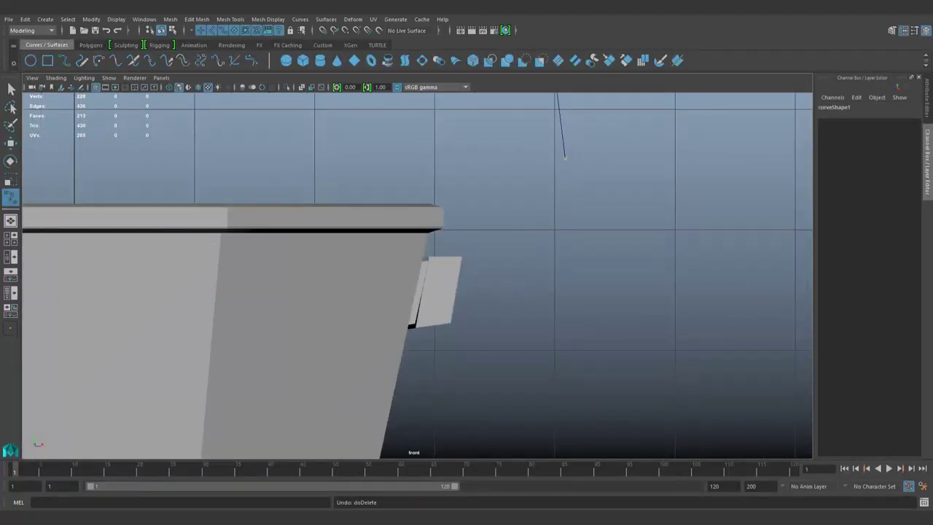
pyautogui.press('q')
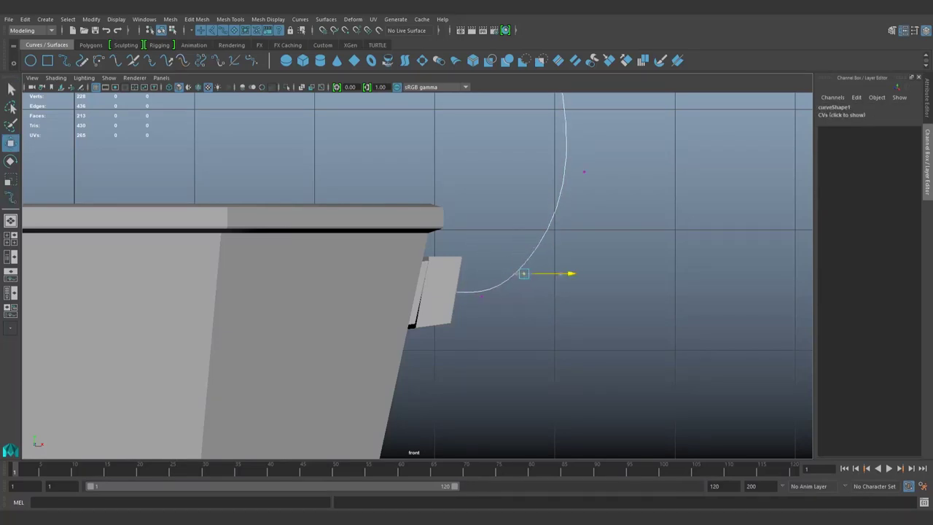
pyautogui.keyDown('alt'); pyautogui.moveTo(570, 274); pyautogui.dragTo(583, 394, button='middle'); pyautogui.keyUp('alt')
pyautogui.scroll(-5, 509, 330)
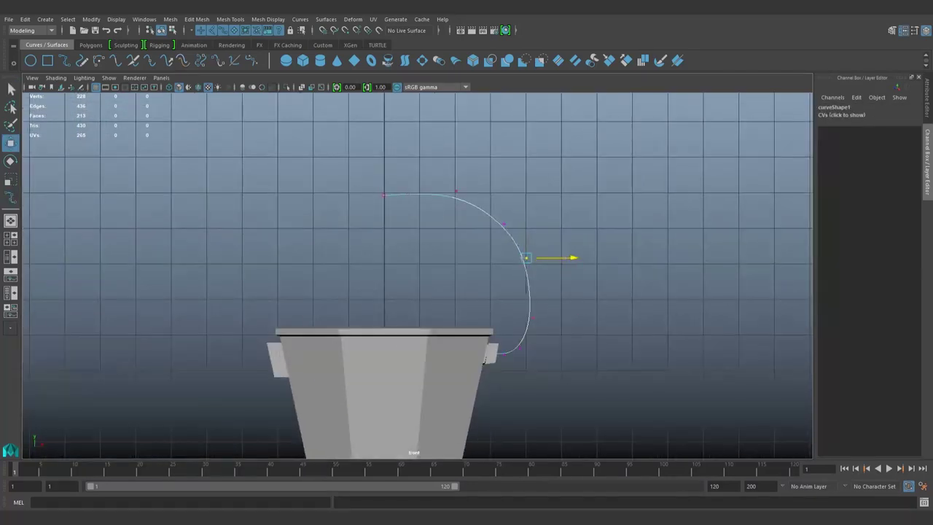
pyautogui.scroll(3, 417, 275)
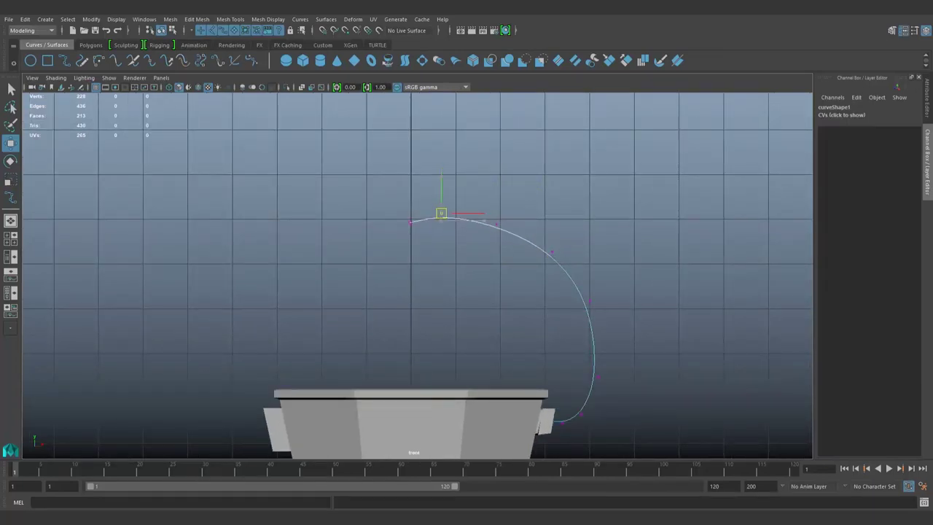
pyautogui.scroll(-2, 418, 276)
pyautogui.keyDown('alt'); pyautogui.moveTo(418, 276); pyautogui.dragTo(449, 203, button='middle'); pyautogui.keyUp('alt')
pyautogui.scroll(4, 430, 273)
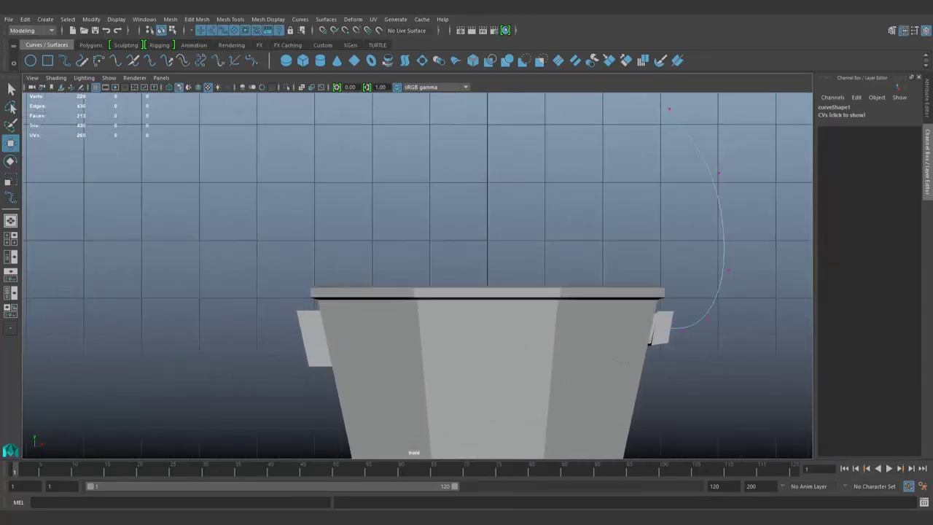
pyautogui.click(317, 274)
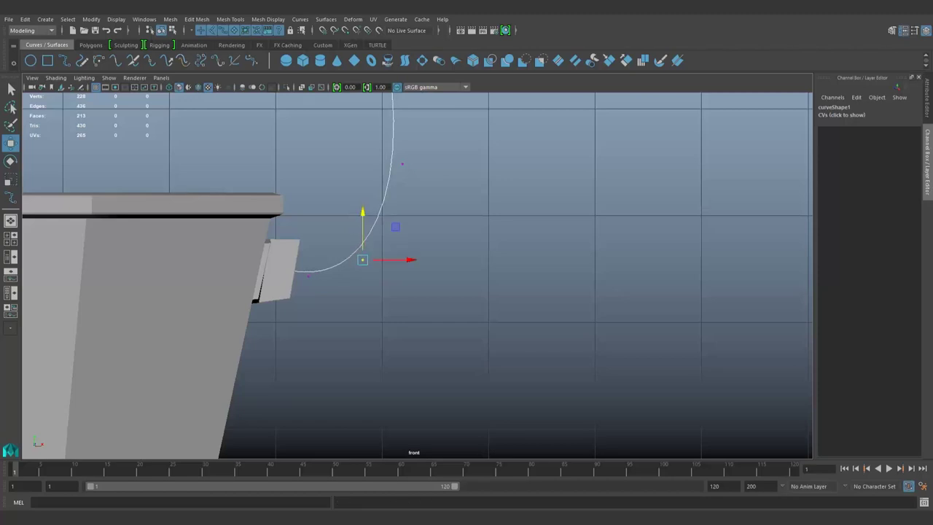
# Bring up the polygon primitives and return to the front view.
pyautogui.press('space')
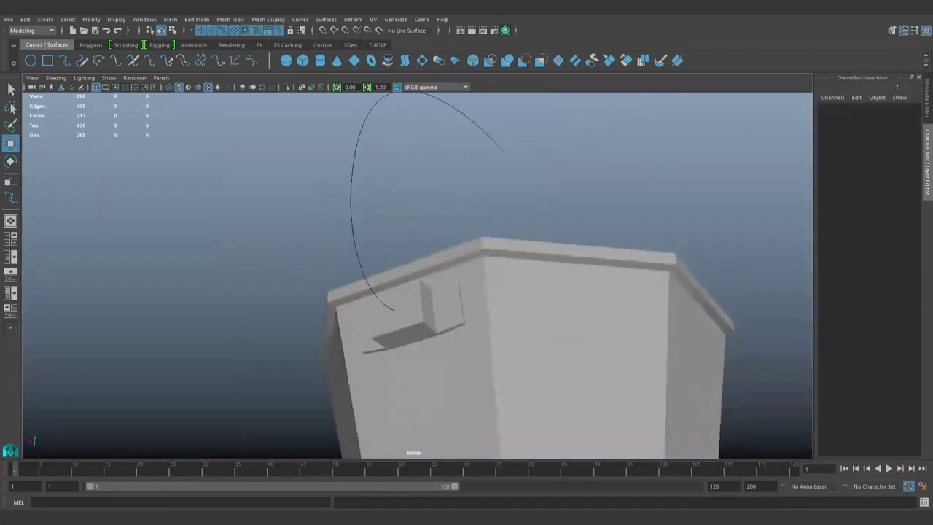
pyautogui.click(91, 44)
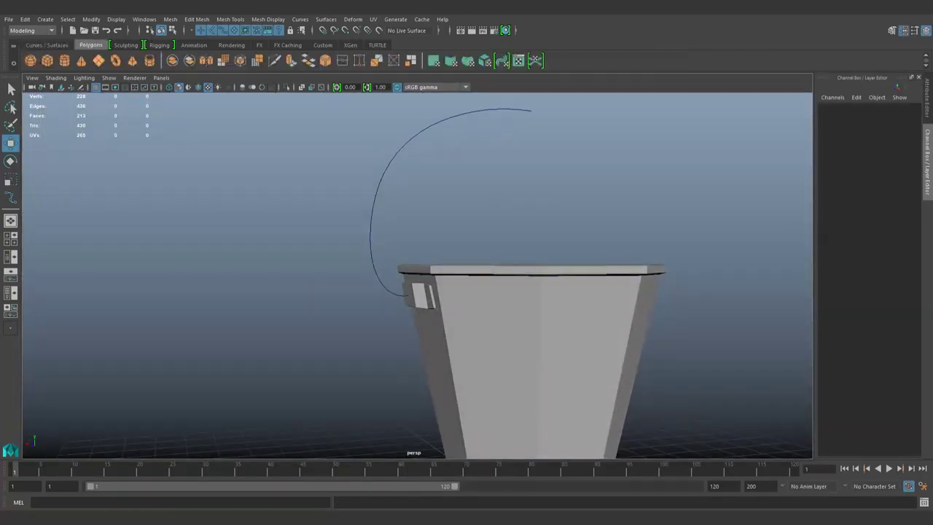
pyautogui.press('space')
# Create a cylinder at the curve's end, turn it 90 degrees, and delete its side faces to leave a disc.
pyautogui.click(64, 61)
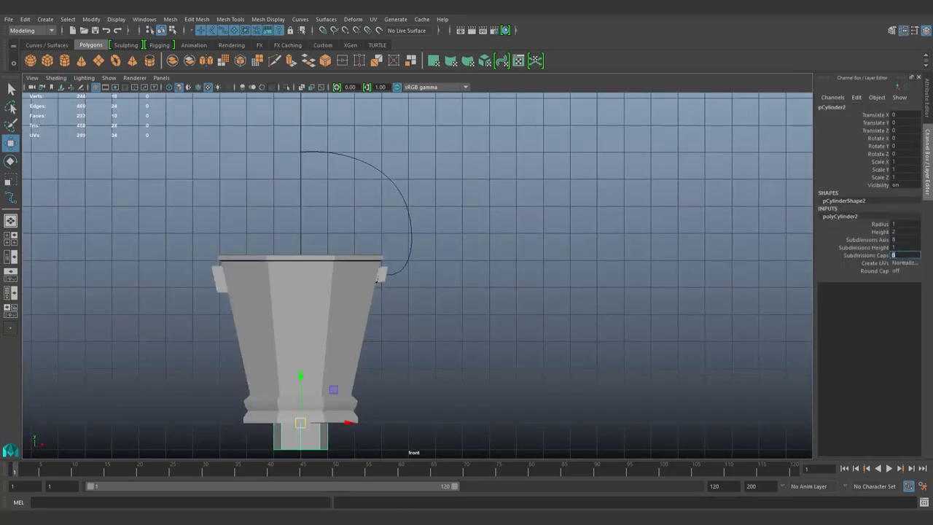
pyautogui.moveTo(301, 422); pyautogui.dragTo(385, 281)
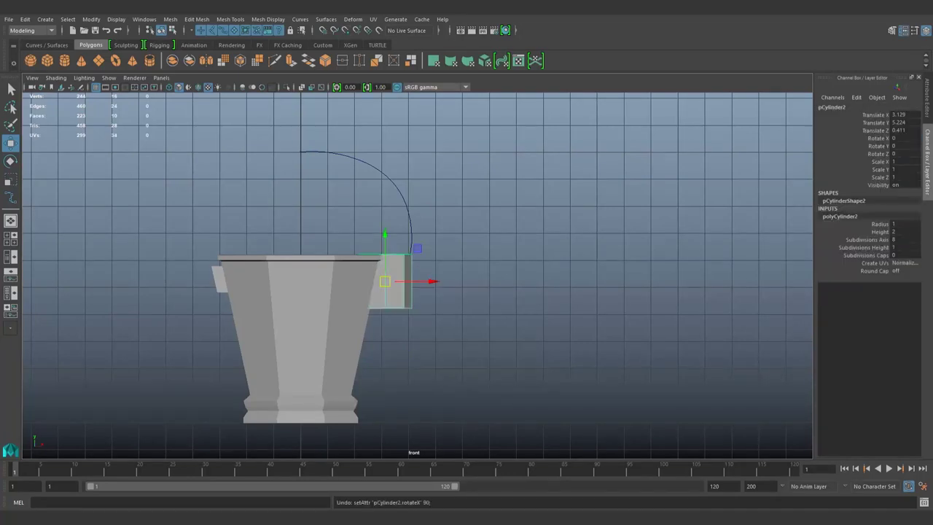
pyautogui.click(905, 154)
pyautogui.write('90')
pyautogui.press('Return')
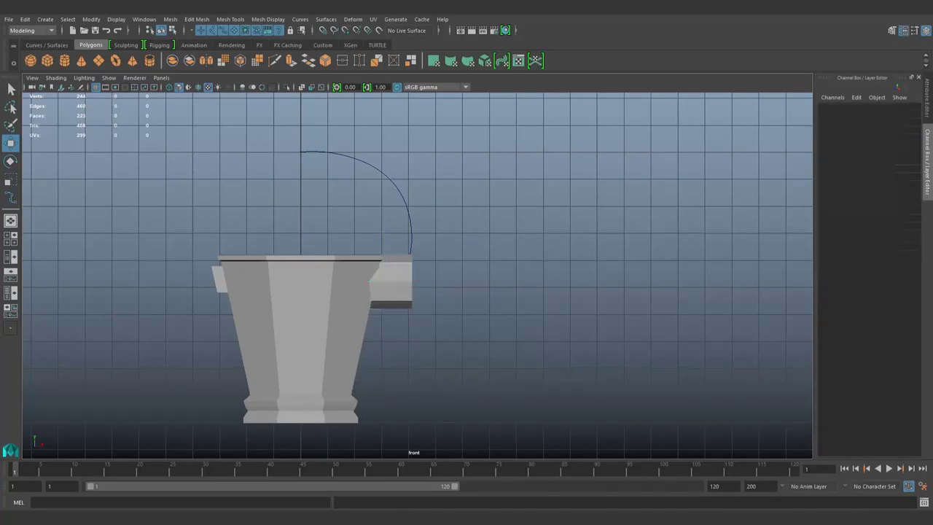
pyautogui.scroll(3, 401, 281)
pyautogui.moveTo(423, 282); pyautogui.dragTo(555, 282)
pyautogui.press('e')
pyautogui.moveTo(456, 222); pyautogui.dragTo(579, 342)
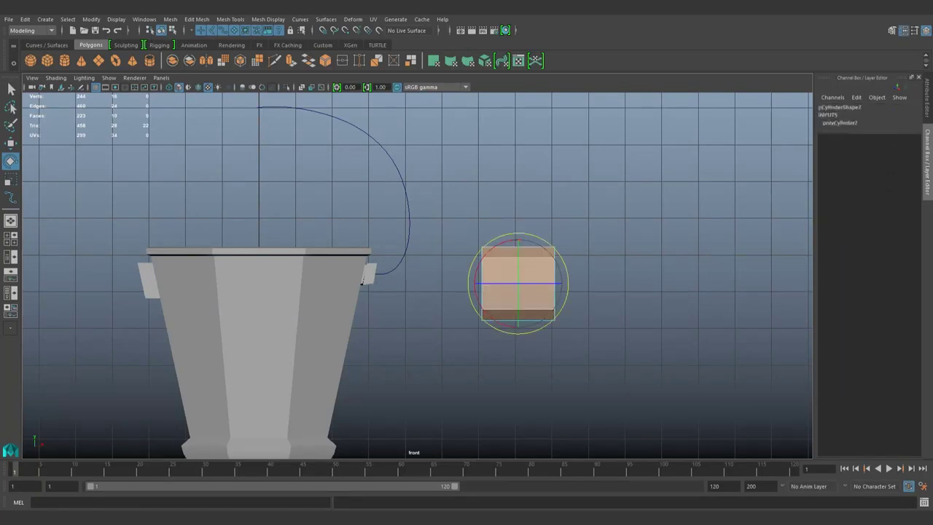
pyautogui.press('Delete')
# Rotate the disc around X to match the bracket's slope.
pyautogui.press('w')
pyautogui.moveTo(510, 292)
pyautogui.keyDown('alt'); pyautogui.mouseDown()
pyautogui.moveTo(437, 277)
pyautogui.moveTo(466, 292)
pyautogui.moveTo(408, 219)
pyautogui.mouseUp(); pyautogui.keyUp('alt')
pyautogui.press('f')
pyautogui.click(437, 306)
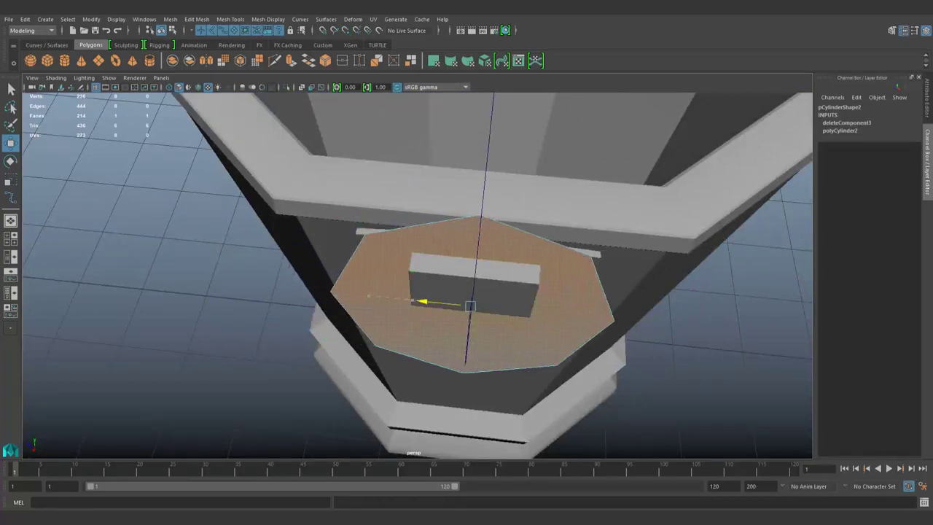
pyautogui.press('f')
pyautogui.keyDown('alt'); pyautogui.moveTo(466, 292); pyautogui.dragTo(409, 291); pyautogui.keyUp('alt')
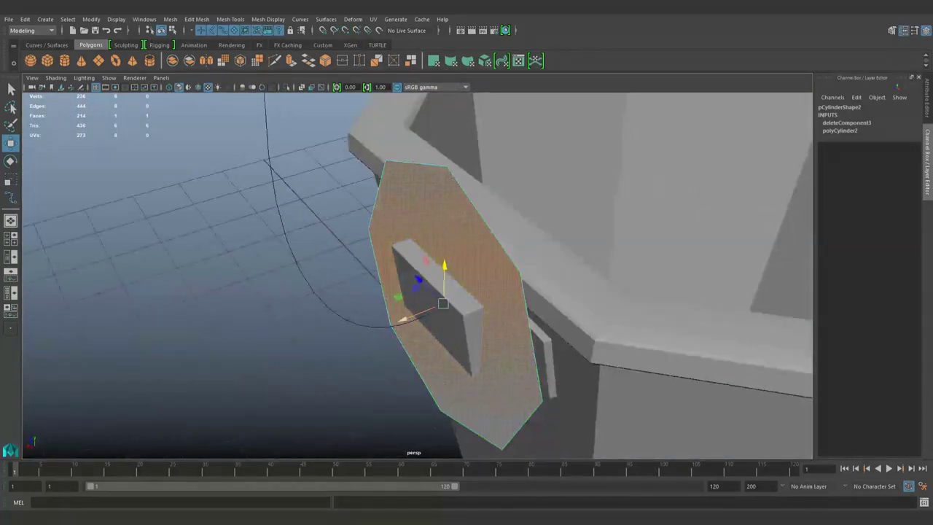
pyautogui.press('f')
pyautogui.keyDown('alt'); pyautogui.moveTo(466, 292); pyautogui.dragTo(379, 291); pyautogui.keyUp('alt')
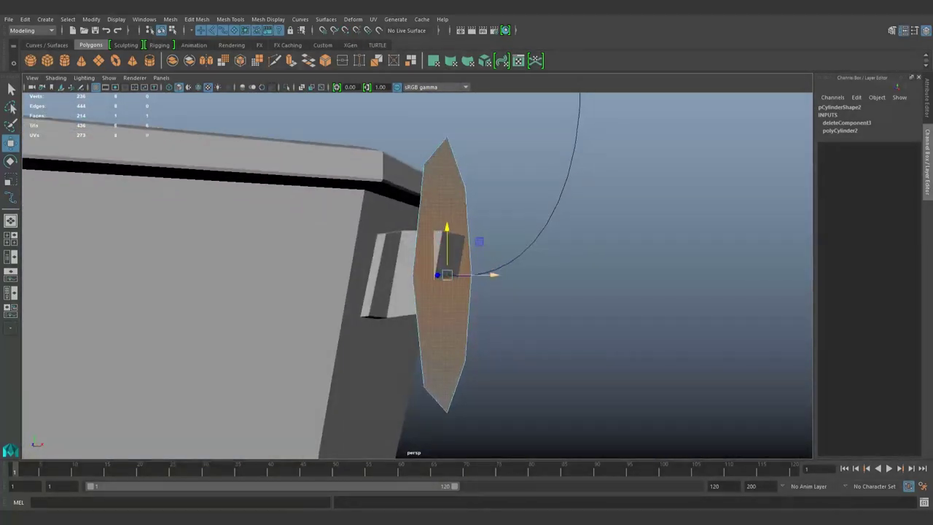
pyautogui.press('e')
pyautogui.moveTo(436, 232); pyautogui.dragTo(474, 248)
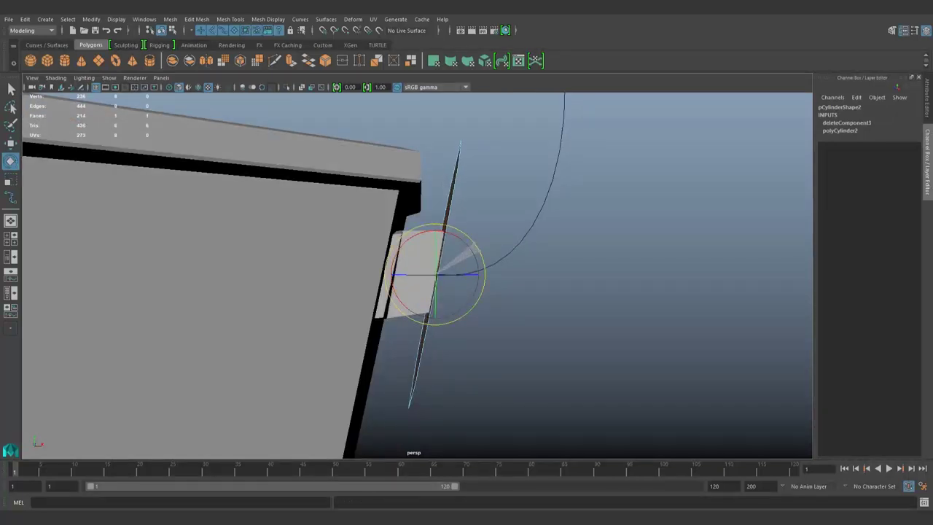
pyautogui.press('space')
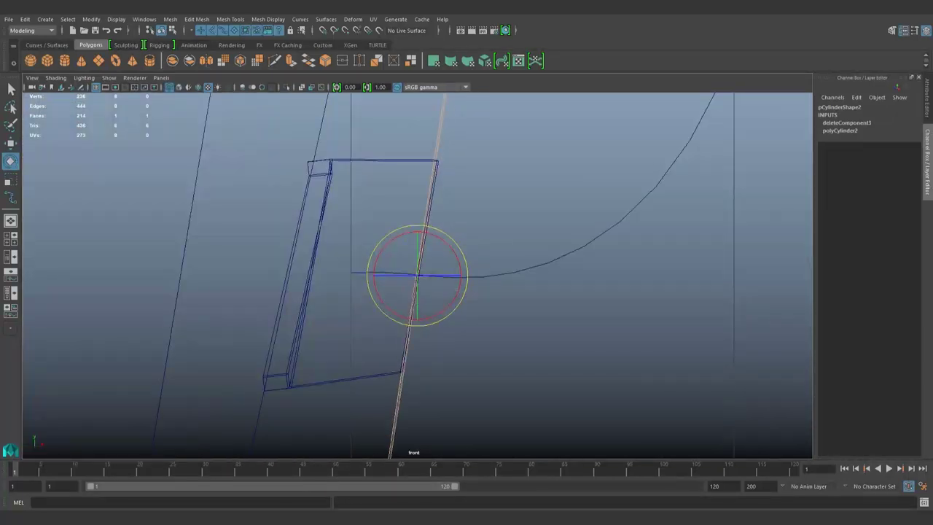
# Slide the disc along X until it sits flat against the bracket.
pyautogui.press('space')
pyautogui.press('r')
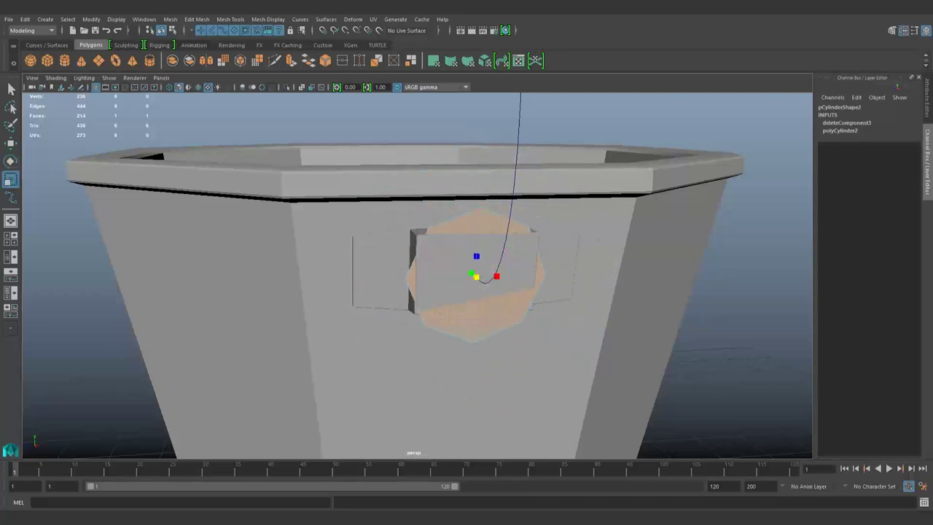
pyautogui.keyDown('alt'); pyautogui.moveTo(495, 276); pyautogui.dragTo(503, 286); pyautogui.keyUp('alt')
pyautogui.press('w')
pyautogui.hotkey('ctrl', 'z')
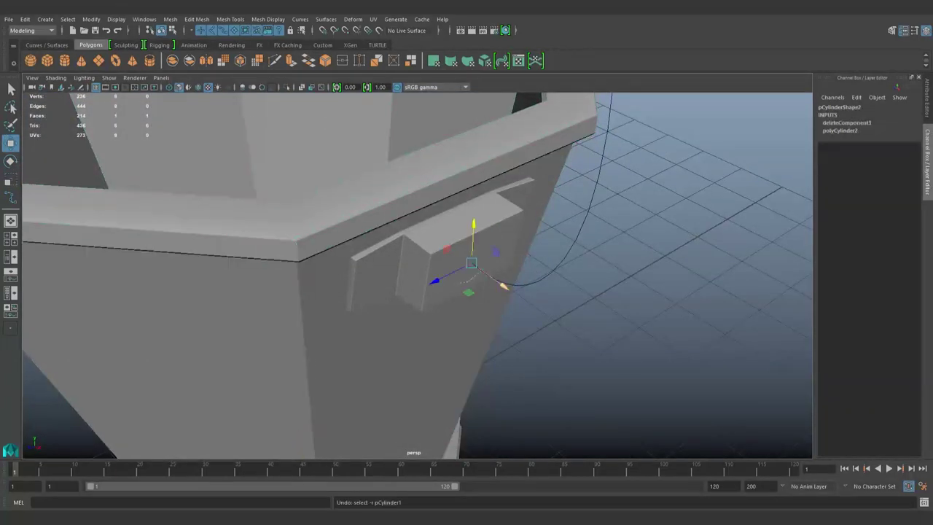
pyautogui.press('f')
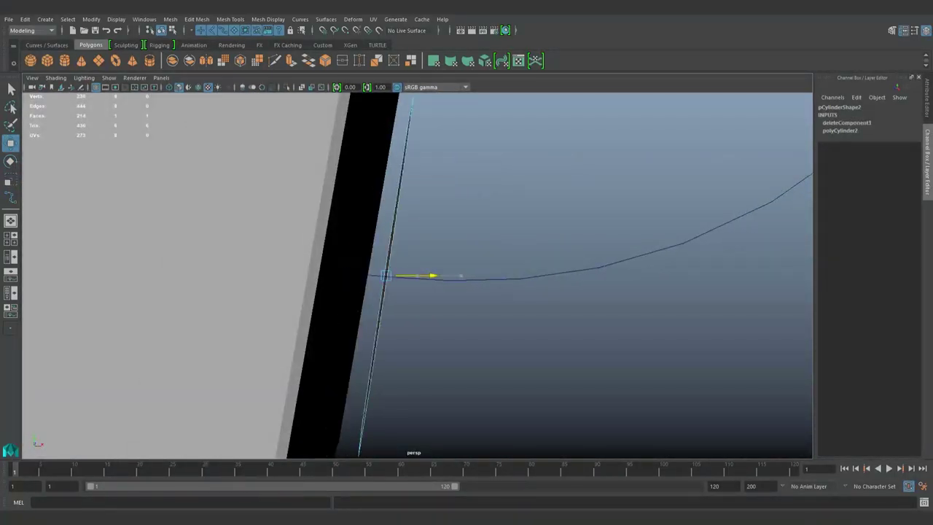
pyautogui.moveTo(419, 276); pyautogui.dragTo(387, 276)
# In front wireframe view, select the handle curve and pick its end point near the disc.
pyautogui.press('space')
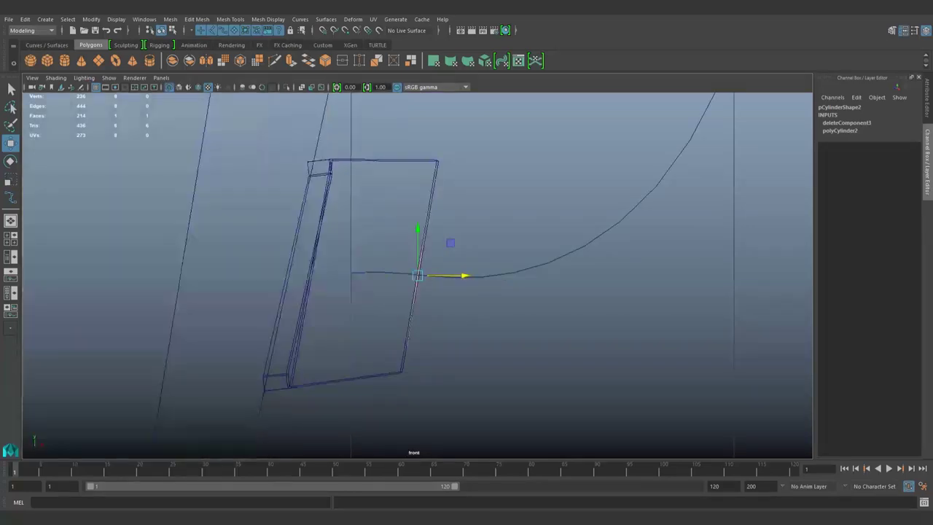
pyautogui.scroll(3, 417, 276)
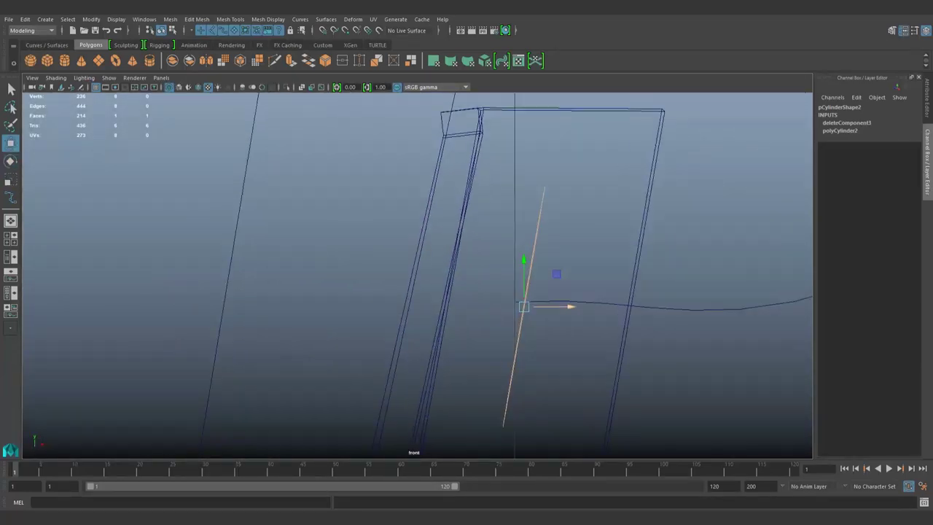
pyautogui.click(729, 312)
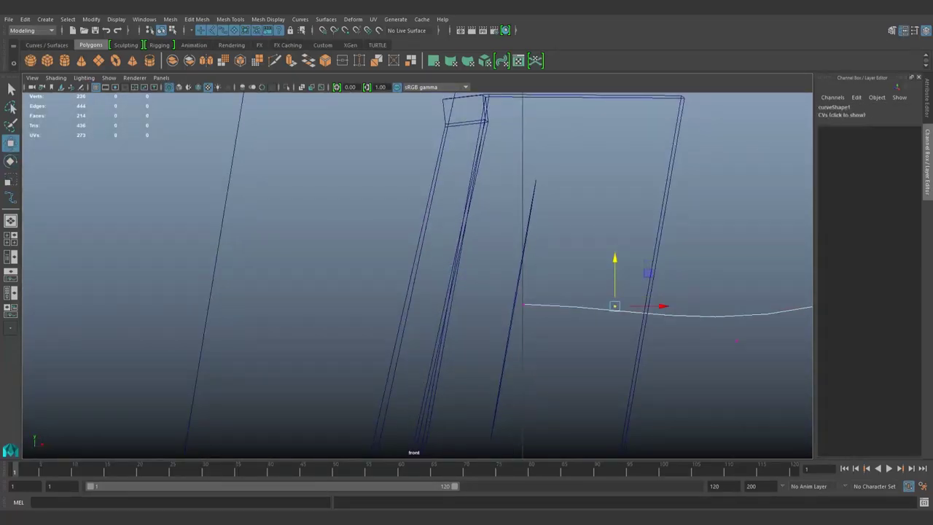
pyautogui.click(737, 341)
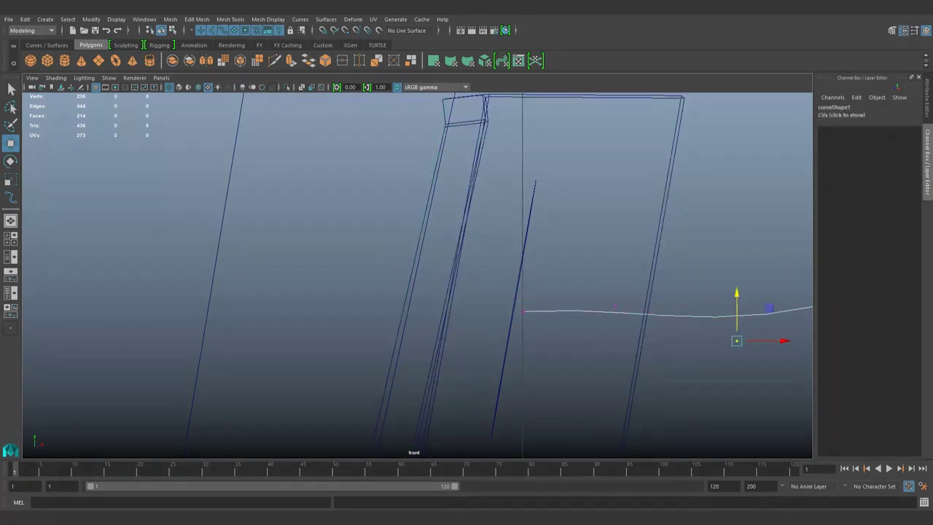
pyautogui.press('space')
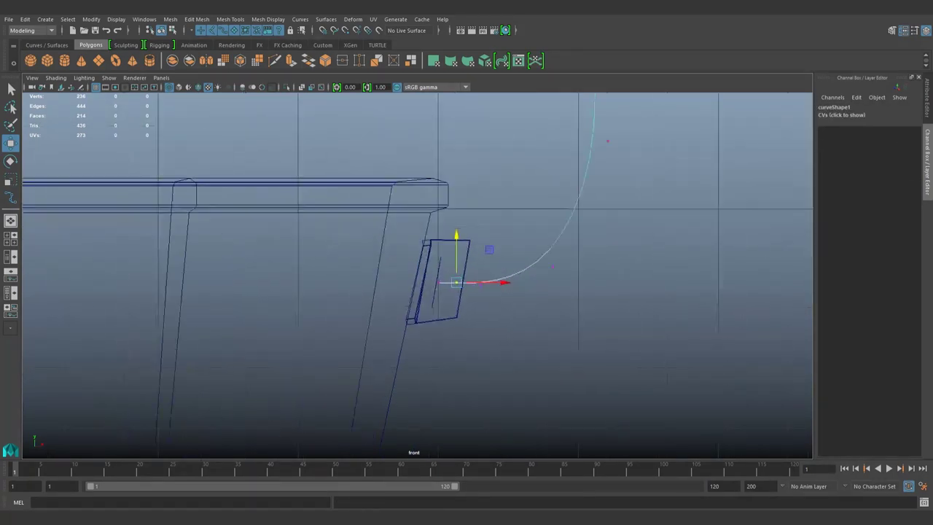
# Extrude the disc face along the handle curve.
pyautogui.click(229, 285)
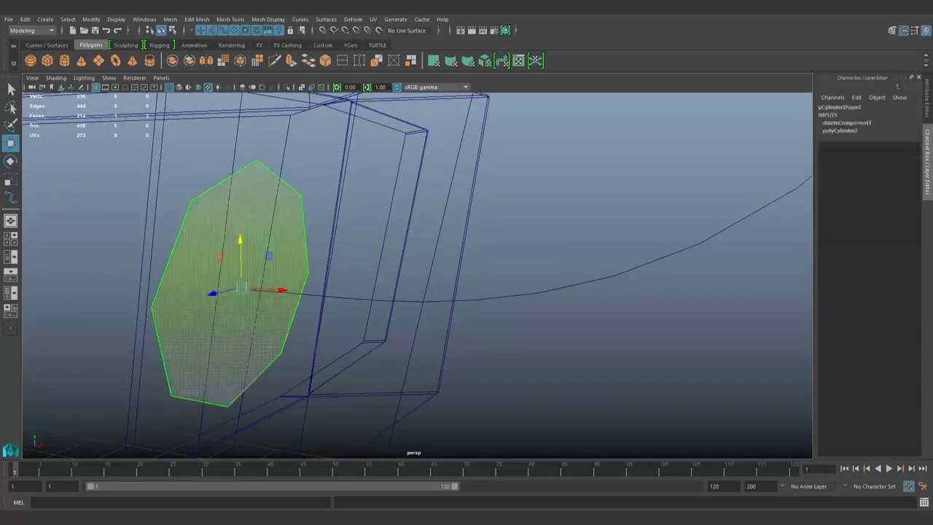
pyautogui.keyDown('shift'); pyautogui.click(687, 281); pyautogui.keyUp('shift')
pyautogui.hotkey('ctrl', 'e')
pyautogui.moveTo(409, 276)
pyautogui.keyDown('alt'); pyautogui.mouseDown()
pyautogui.moveTo(350, 262)
pyautogui.moveTo(307, 277)
pyautogui.mouseUp(); pyautogui.keyUp('alt')
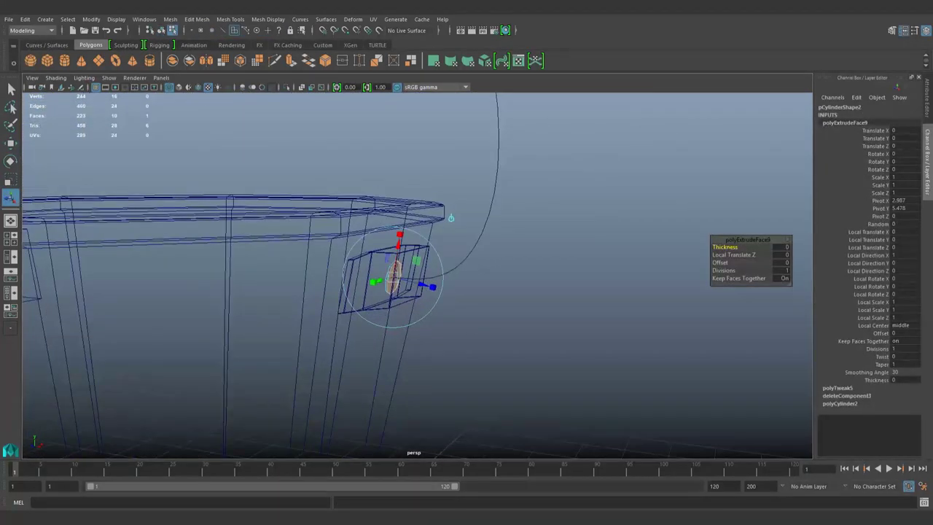
# Set the extrusion to 50 divisions with a taper of 0.7.
pyautogui.click(877, 349)
pyautogui.moveTo(438, 277); pyautogui.dragTo(510, 277, button='middle')
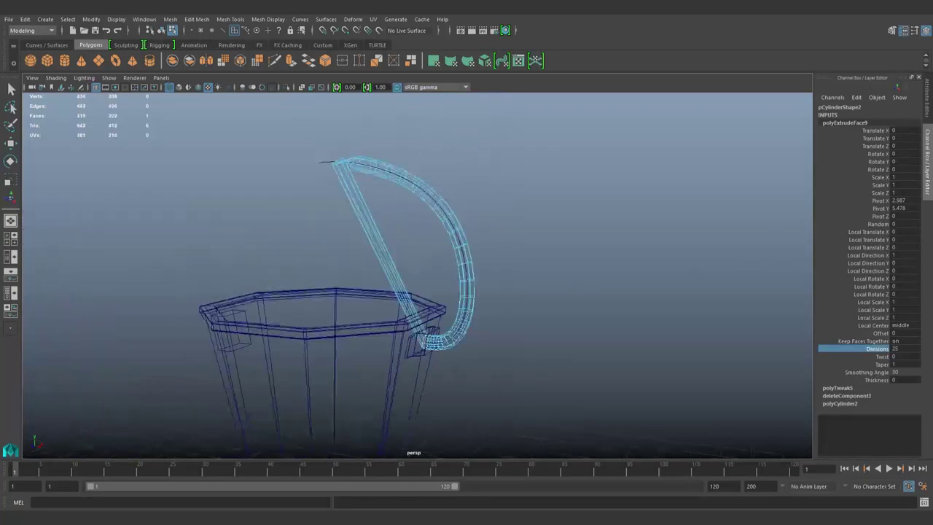
pyautogui.scroll(-5, 408, 291)
pyautogui.write('0')
pyautogui.moveTo(438, 276)
pyautogui.keyDown('alt'); pyautogui.mouseDown()
pyautogui.moveTo(490, 279)
pyautogui.moveTo(490, 248)
pyautogui.mouseUp(); pyautogui.keyUp('alt')
pyautogui.press('Tab')
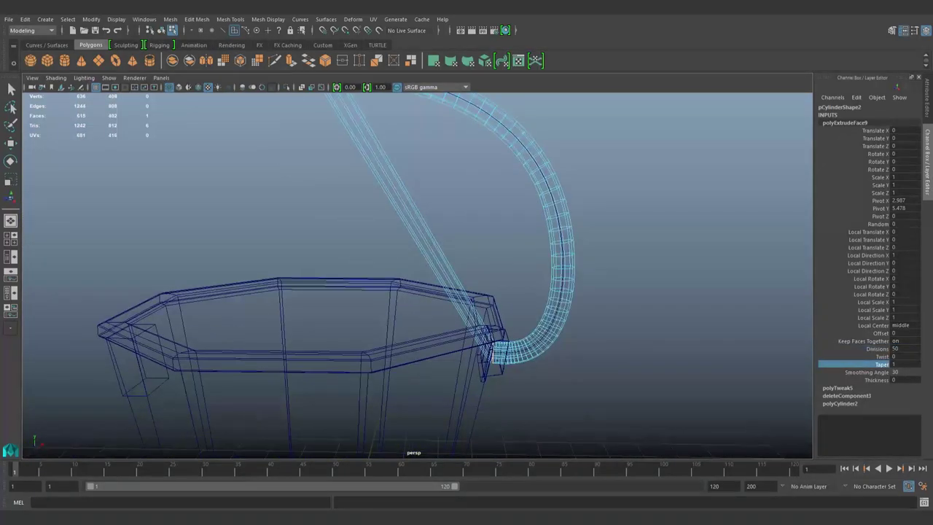
pyautogui.moveTo(437, 277); pyautogui.dragTo(408, 277, button='middle')
pyautogui.moveTo(490, 248)
pyautogui.keyDown('alt'); pyautogui.mouseDown()
pyautogui.moveTo(489, 219)
pyautogui.moveTo(503, 263)
pyautogui.mouseUp(); pyautogui.keyUp('alt')
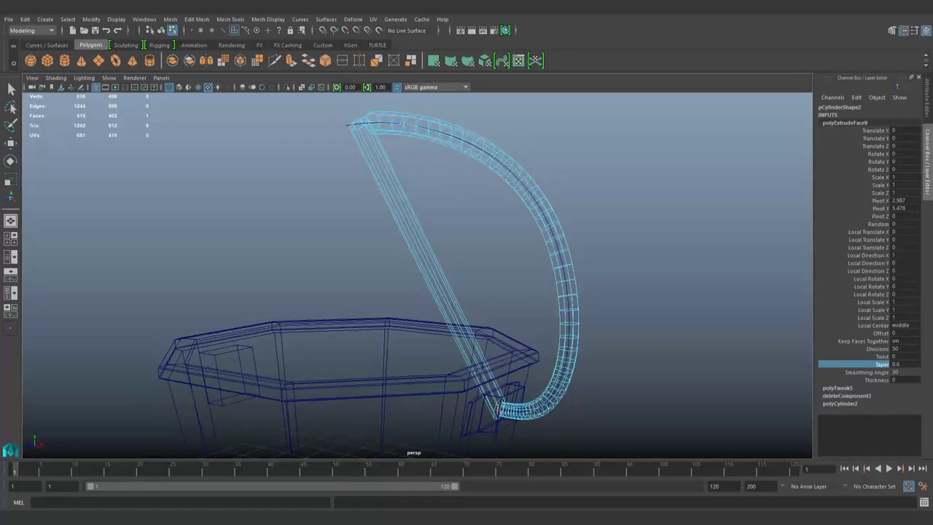
pyautogui.write('0.8')
pyautogui.press('Return')
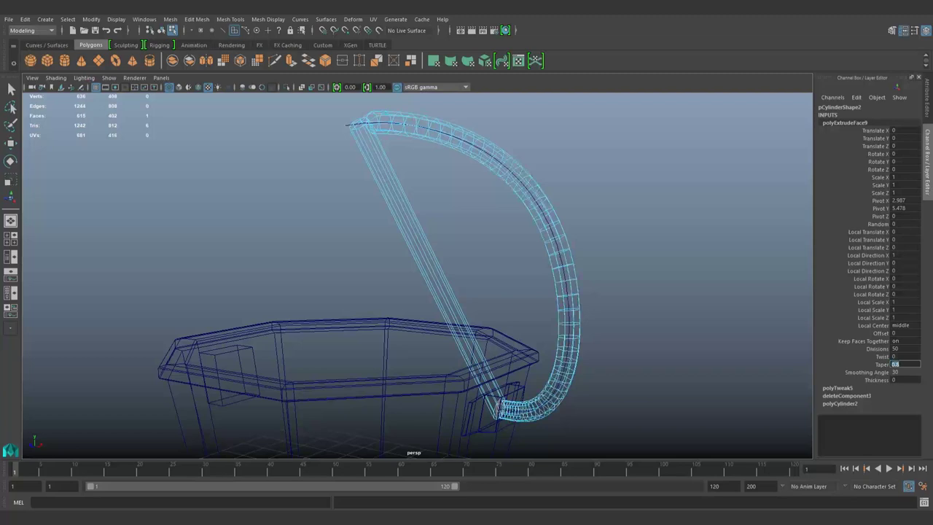
pyautogui.write('0.7')
pyautogui.press('Return')
# Select the handle's stray straight faces for removal.
pyautogui.keyDown('alt'); pyautogui.moveTo(503, 262); pyautogui.dragTo(503, 241); pyautogui.keyUp('alt')
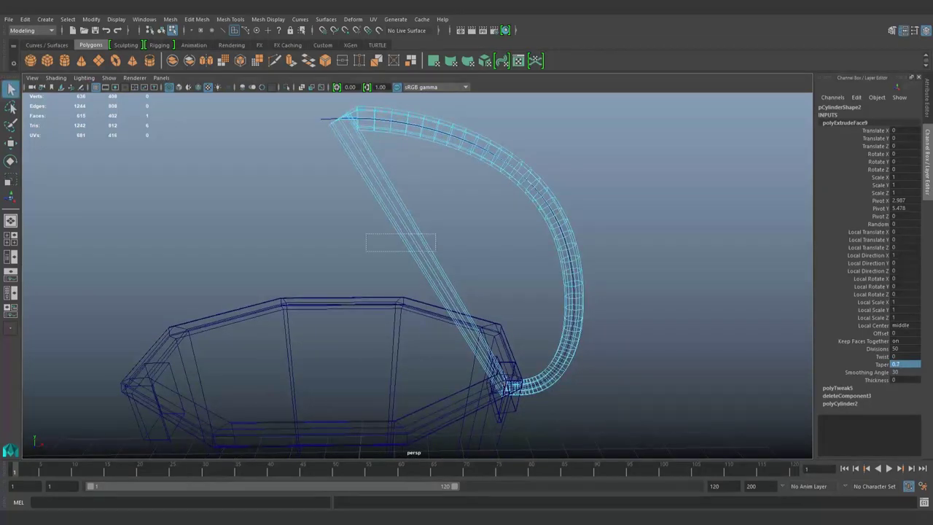
pyautogui.press('Delete')
pyautogui.moveTo(366, 234)
pyautogui.mouseDown()
pyautogui.moveTo(436, 251)
pyautogui.moveTo(437, 226)
pyautogui.mouseUp()
# Delete the faces at the handle's top tip.
pyautogui.press('F8')
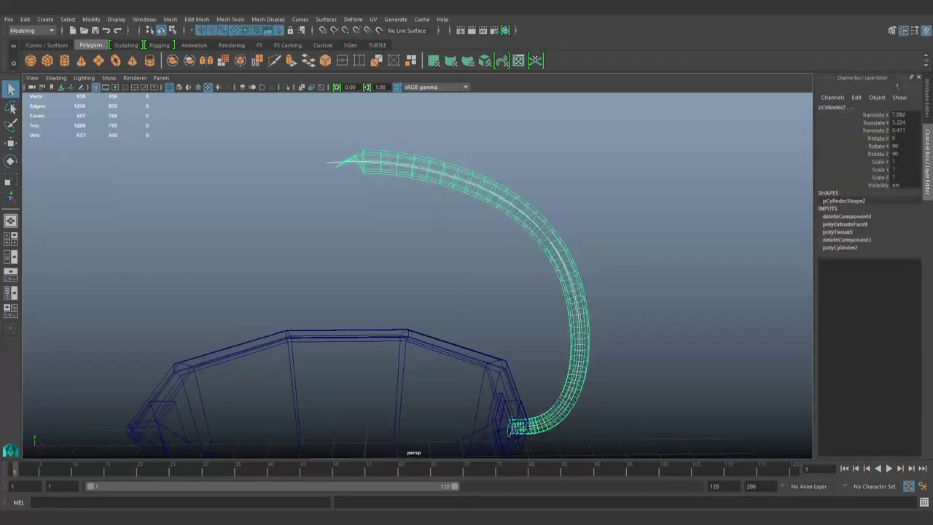
pyautogui.click(323, 45)
pyautogui.press('F11')
pyautogui.moveTo(317, 119); pyautogui.dragTo(350, 211)
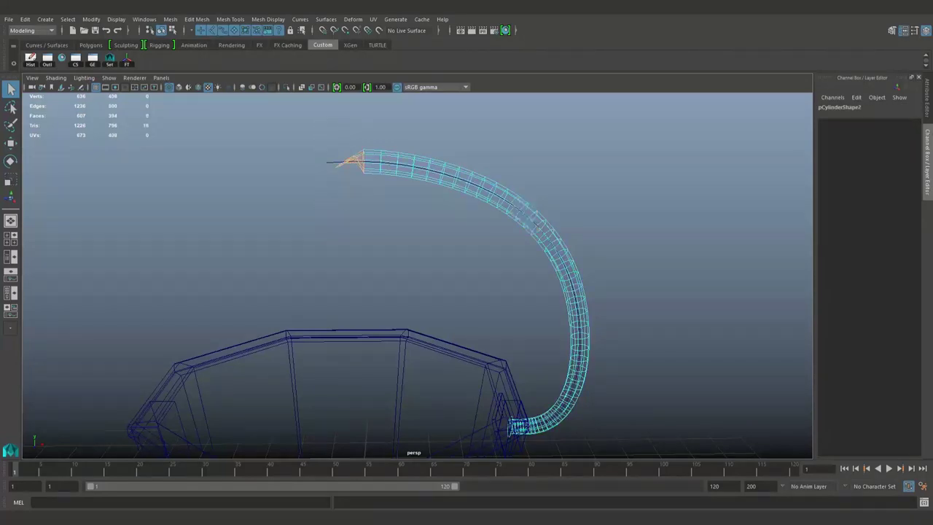
pyautogui.press('Delete')
# In front view, move the handle's top-end vertices onto the bucket's centre grid line.
pyautogui.press('space')
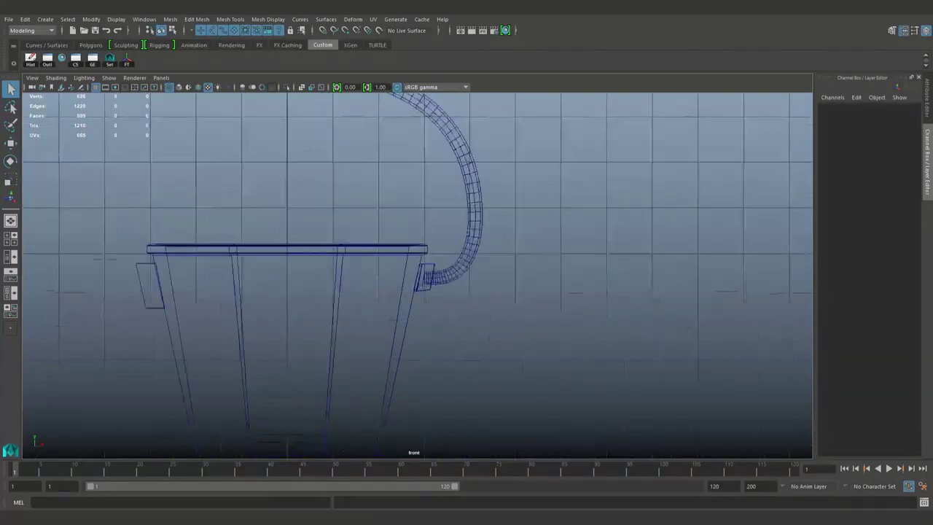
pyautogui.scroll(5, 430, 277)
pyautogui.click(554, 284)
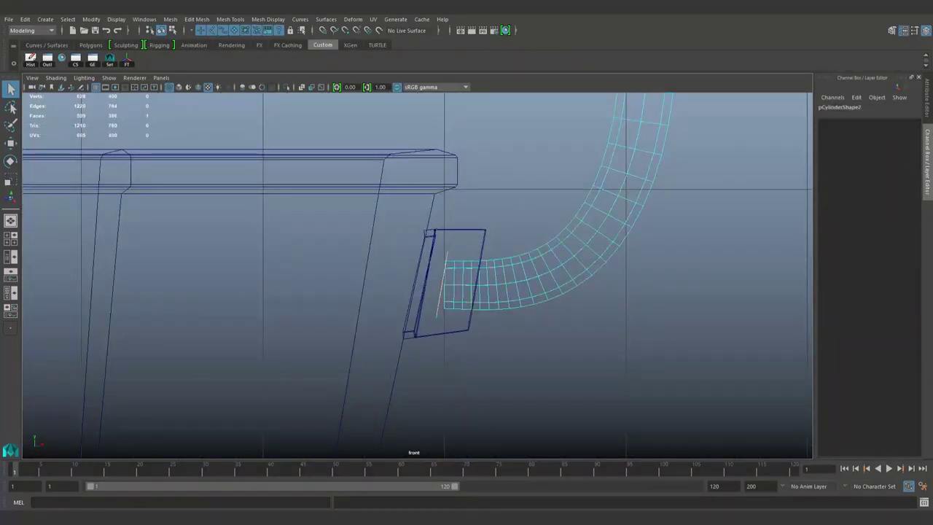
pyautogui.scroll(-5, 612, 339)
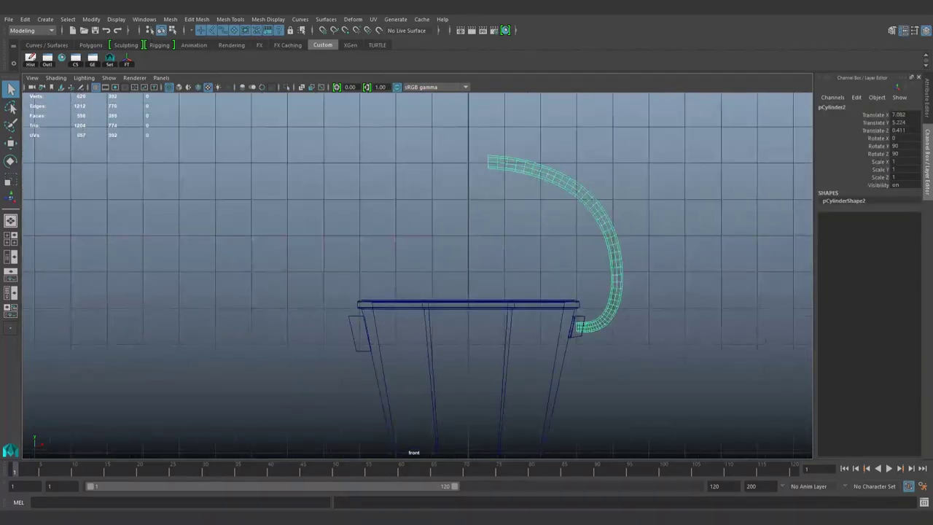
pyautogui.press('F9')
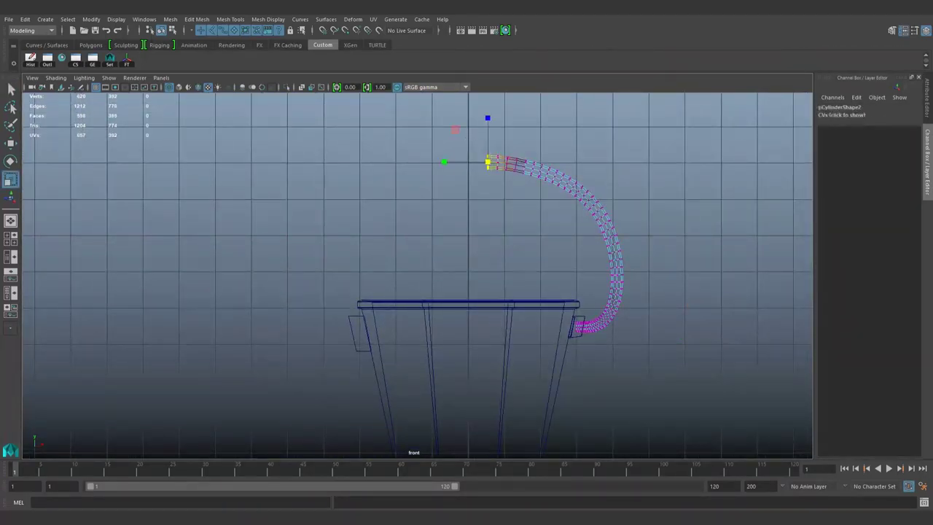
pyautogui.scroll(2, 417, 276)
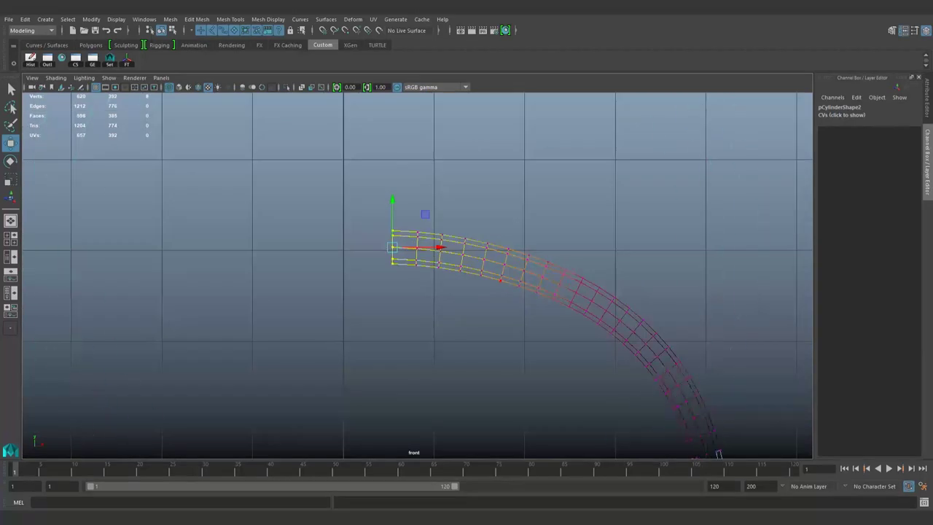
pyautogui.moveTo(438, 248); pyautogui.dragTo(389, 248)
pyautogui.scroll(-5, 504, 233)
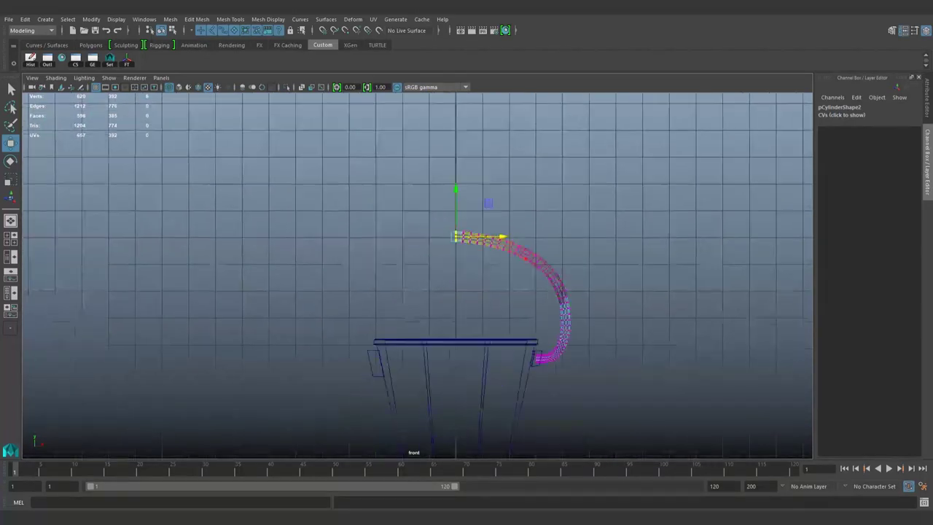
pyautogui.click(292, 219)
# Snap the handle tube's pivot onto the centre line.
pyautogui.click(562, 306)
pyautogui.scroll(2, 417, 275)
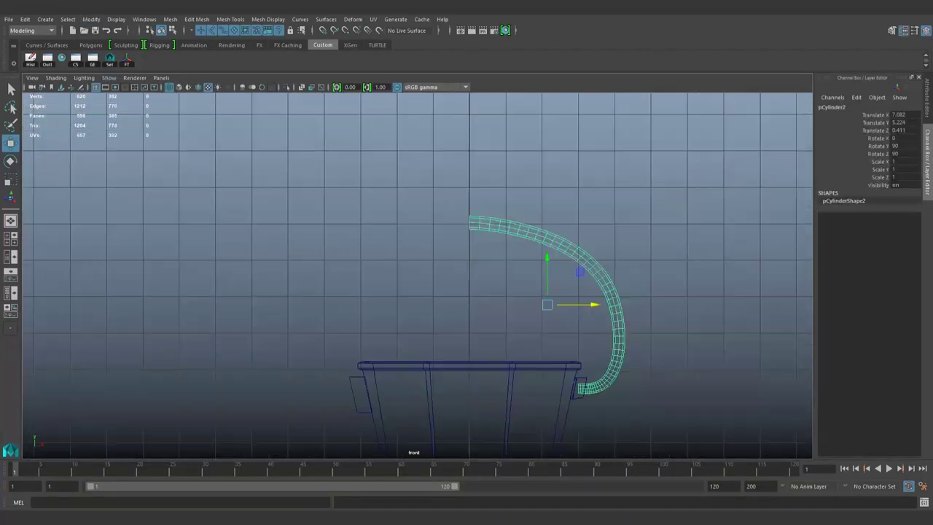
pyautogui.scroll(2, 417, 274)
pyautogui.moveTo(627, 315); pyautogui.dragTo(520, 315)
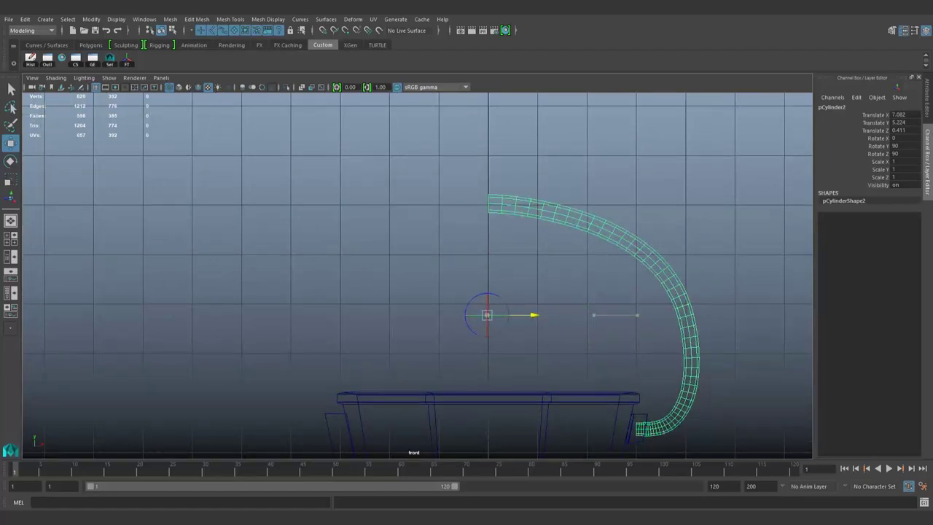
pyautogui.press('d')
pyautogui.hotkey('ctrl', 'z')
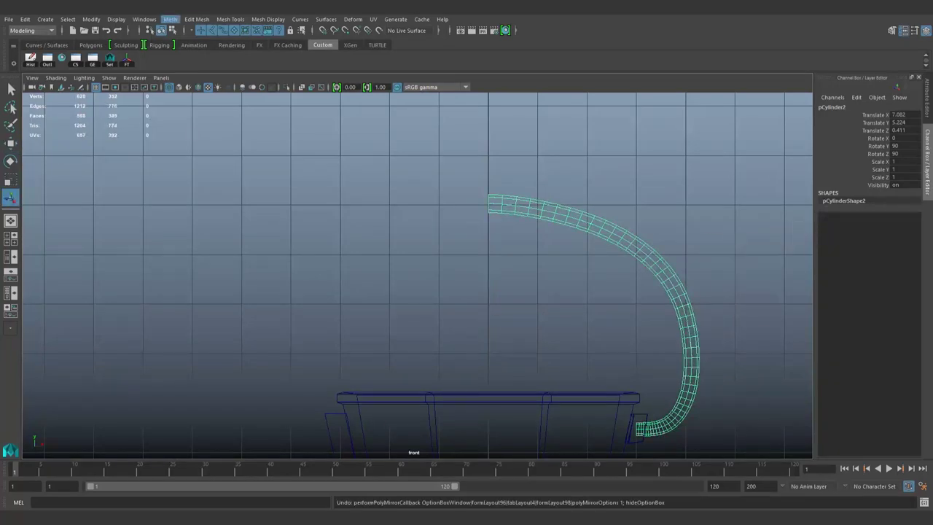
# Complete the full handle arch and shift the right bracket's pivot toward the centre.
pyautogui.hotkey('shift', 'z')
pyautogui.scroll(2, 417, 275)
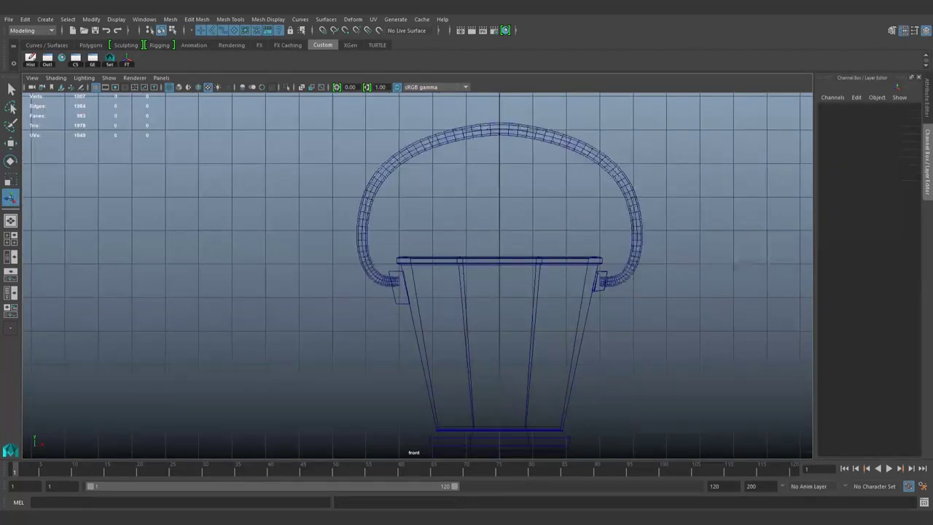
pyautogui.scroll(2, 418, 275)
pyautogui.click(667, 283)
pyautogui.press('w')
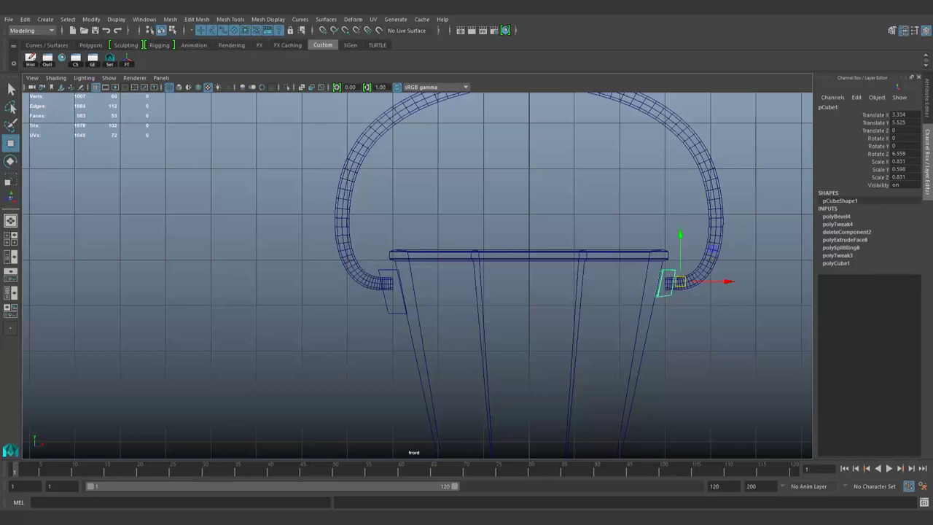
pyautogui.moveTo(725, 281); pyautogui.dragTo(574, 282)
pyautogui.scroll(10, 418, 273)
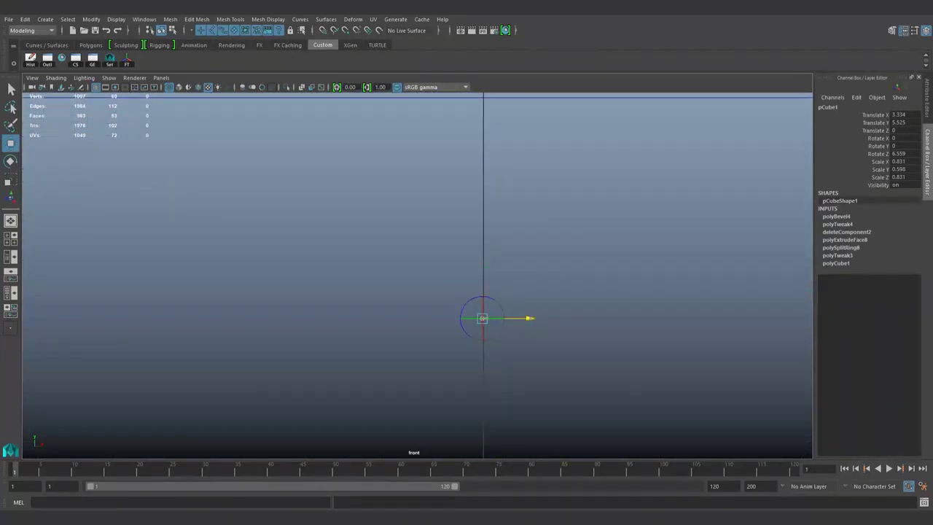
pyautogui.scroll(-10, 445, 275)
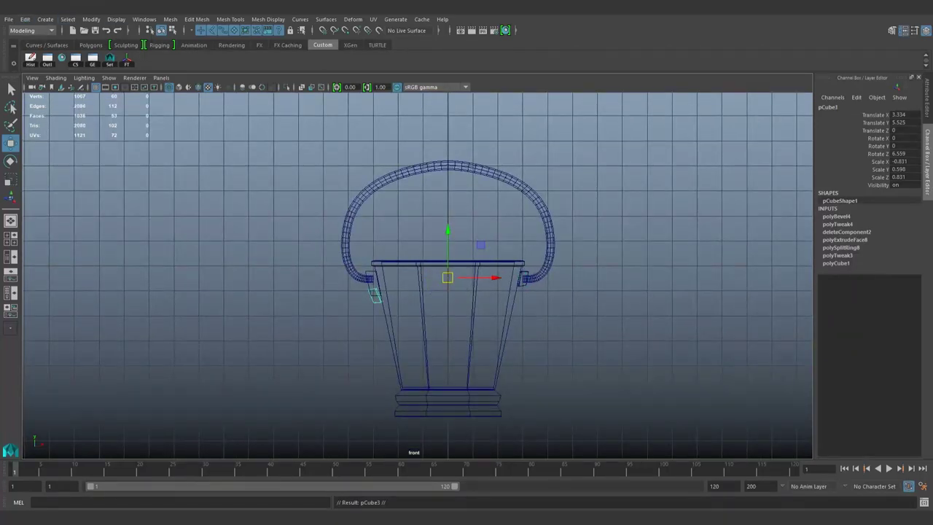
# Undo the duplicated bracket, mirror it, and move the piece onto the left handle attachment.
pyautogui.hotkey('ctrl', 'z')
pyautogui.hotkey('ctrl', 'z')
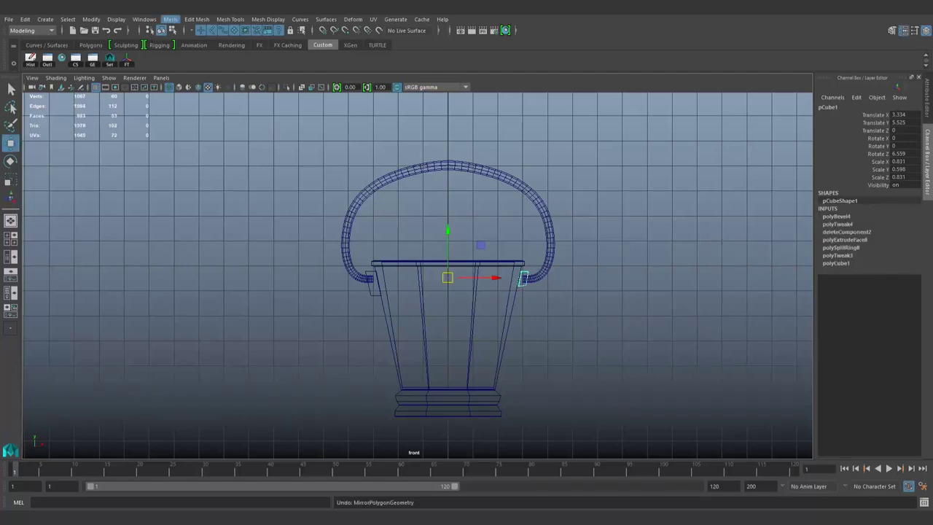
pyautogui.press('g')
pyautogui.scroll(3, 417, 274)
pyautogui.click(572, 281)
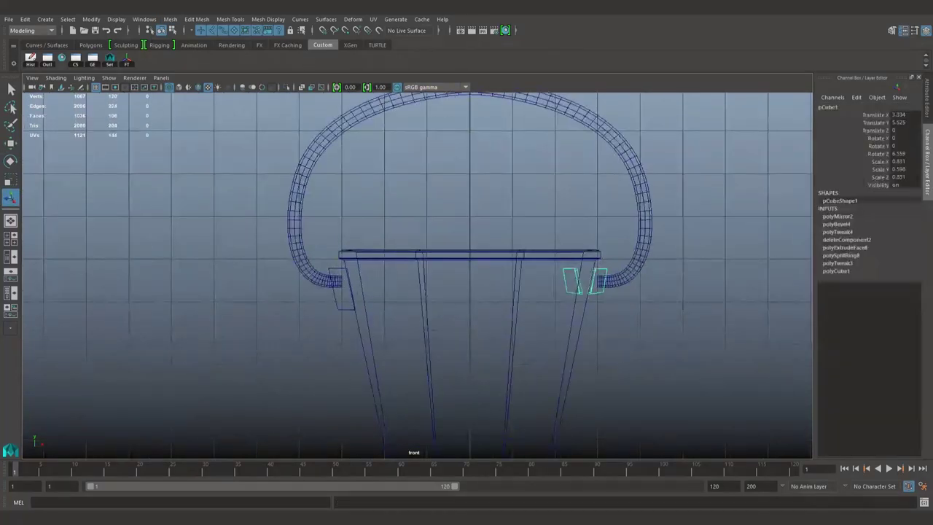
pyautogui.moveTo(536, 243); pyautogui.dragTo(587, 334)
pyautogui.moveTo(480, 281); pyautogui.dragTo(335, 281)
pyautogui.scroll(5, 335, 281)
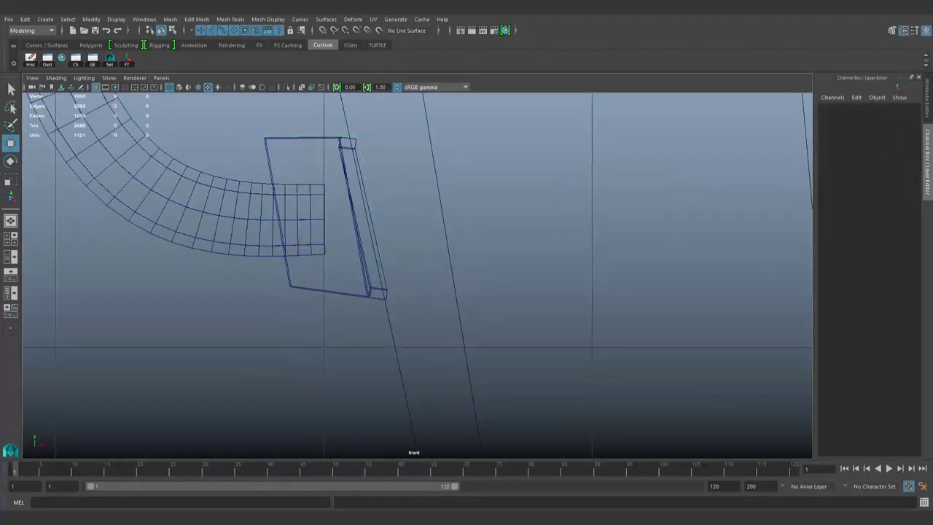
pyautogui.scroll(-5, 417, 274)
# In front wireframe view, rotate the handle down below the bucket rim.
pyautogui.press('5')
pyautogui.click(403, 241)
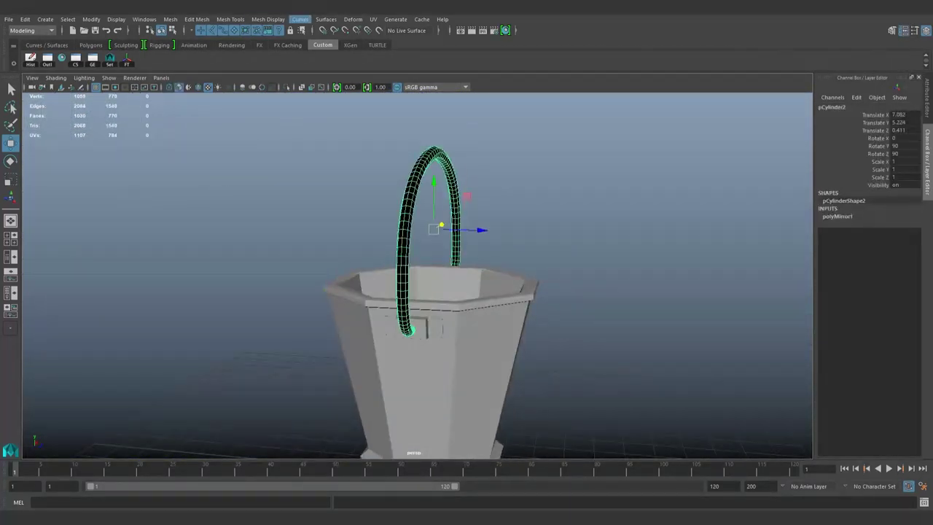
pyautogui.keyDown('alt'); pyautogui.moveTo(437, 277); pyautogui.dragTo(408, 277); pyautogui.keyUp('alt')
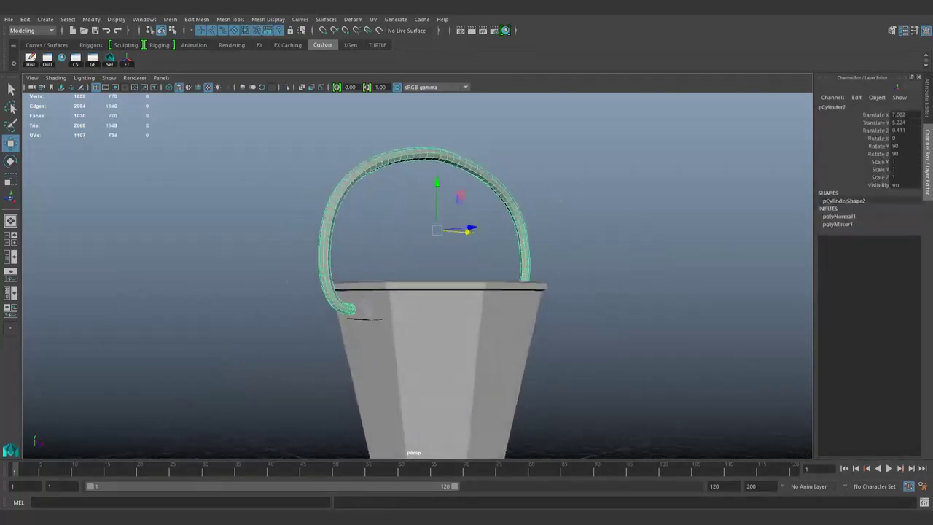
pyautogui.press('e')
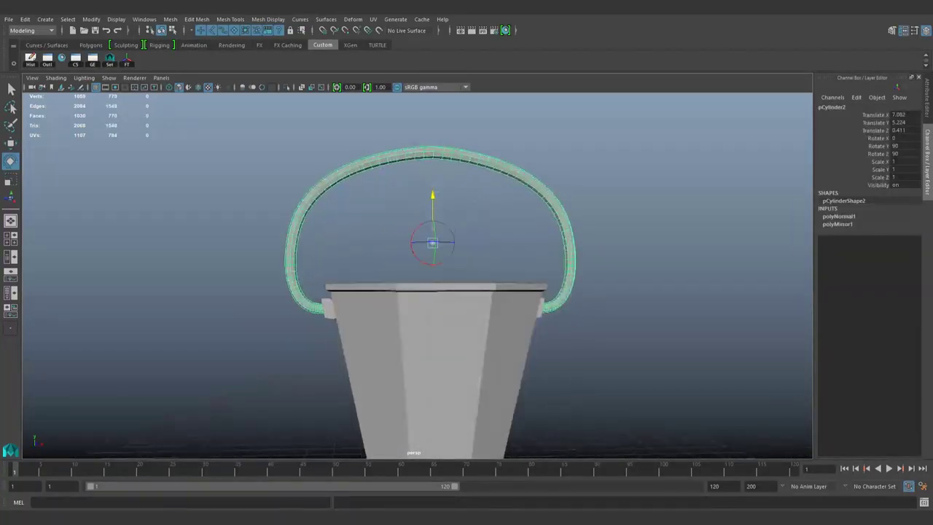
pyautogui.press('w')
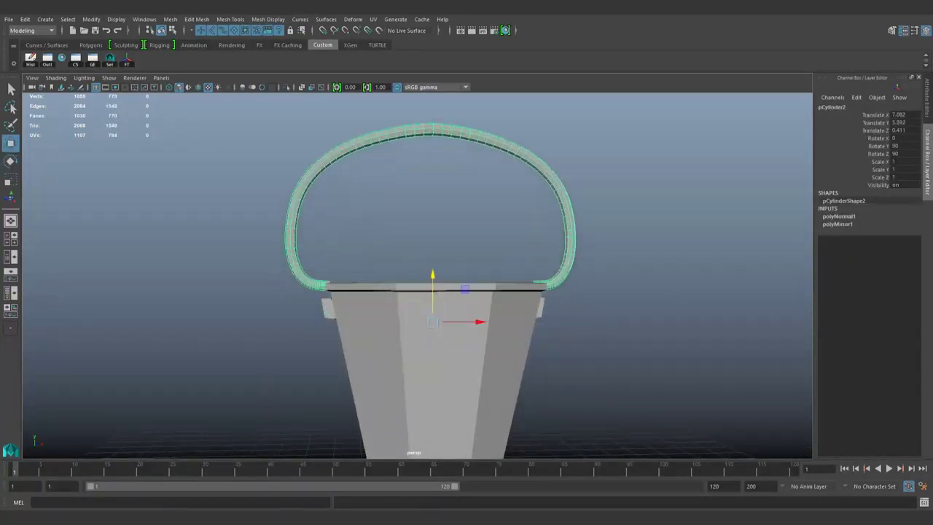
pyautogui.press('e')
pyautogui.keyDown('alt'); pyautogui.moveTo(437, 277); pyautogui.dragTo(444, 269); pyautogui.keyUp('alt')
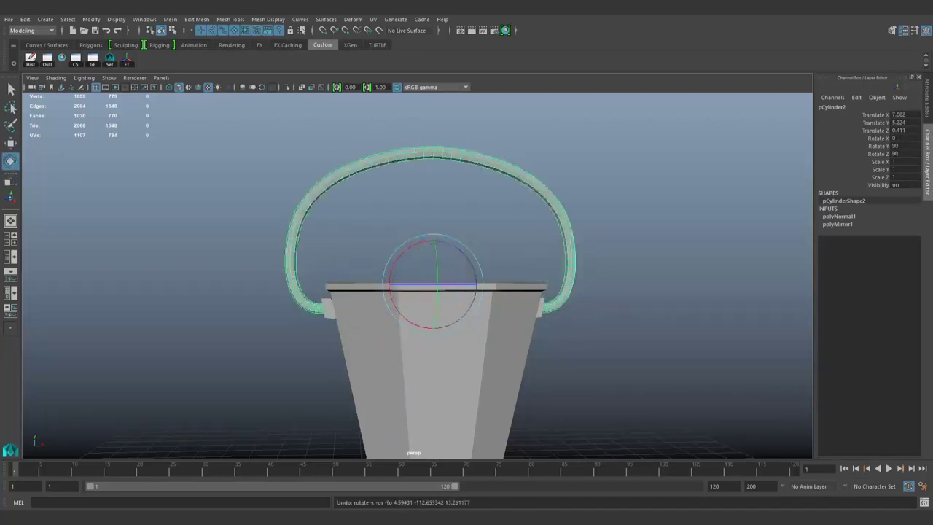
pyautogui.press('w')
pyautogui.press('space')
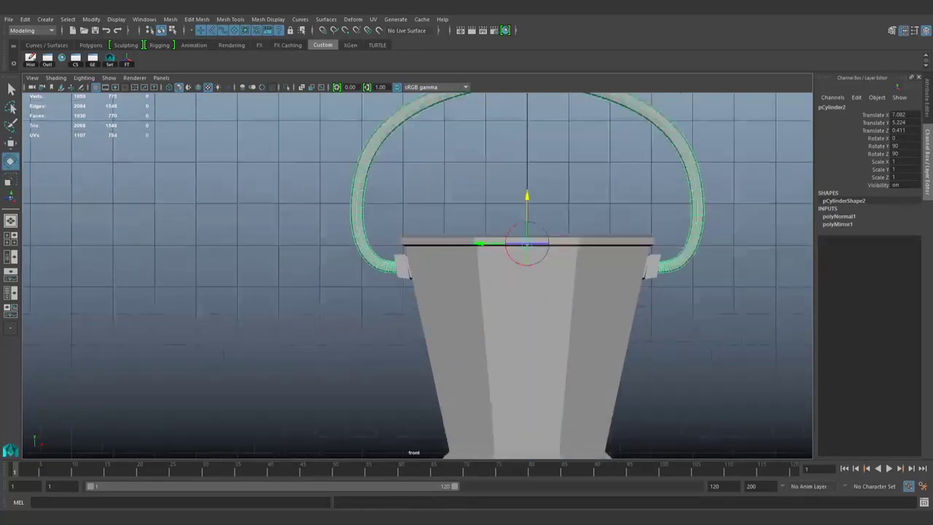
pyautogui.press('4')
pyautogui.press('e')
pyautogui.moveTo(503, 262); pyautogui.dragTo(554, 299)
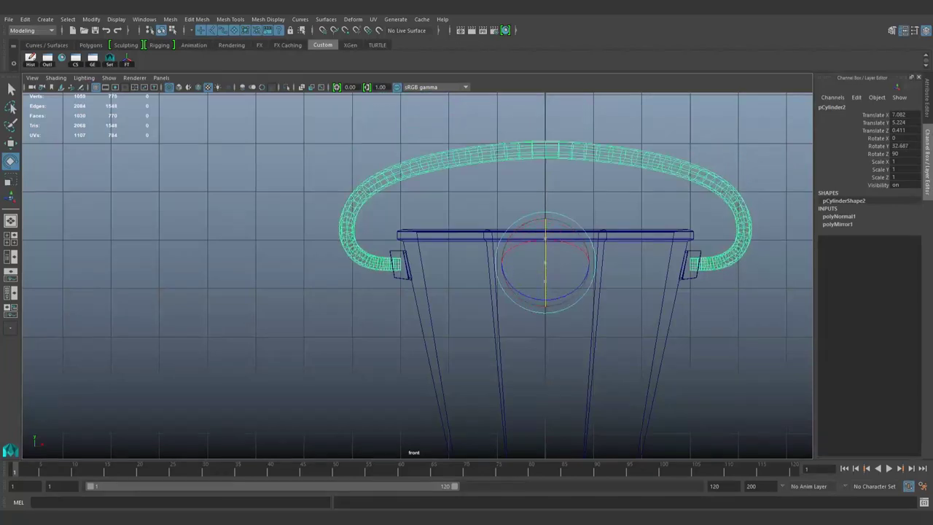
pyautogui.press('5')
pyautogui.press('space')
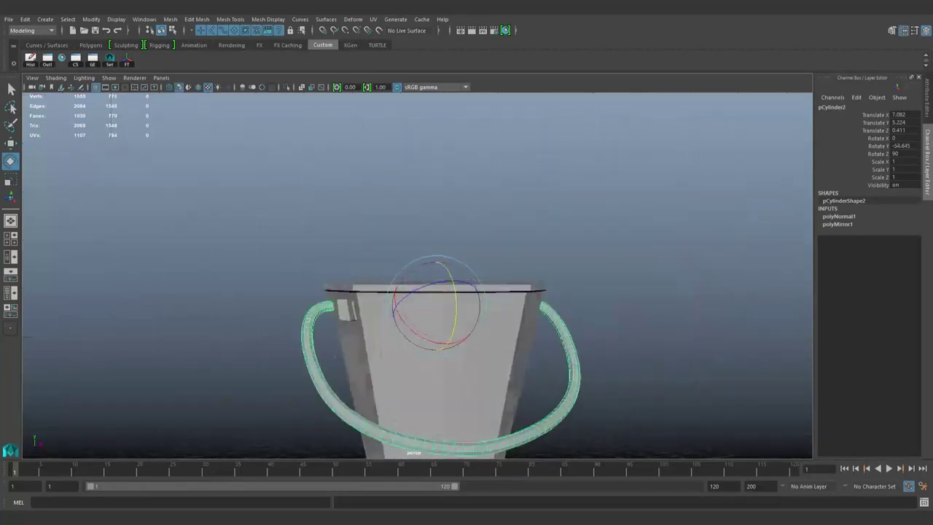
# Select and scale the handle ring's bottom faces, then preview the bucket smoothed.
pyautogui.keyDown('alt'); pyautogui.moveTo(416, 219); pyautogui.dragTo(452, 248); pyautogui.keyUp('alt')
pyautogui.click(219, 182)
pyautogui.keyDown('alt'); pyautogui.moveTo(415, 219); pyautogui.dragTo(474, 233, button='right'); pyautogui.keyUp('alt')
pyautogui.click(550, 350)
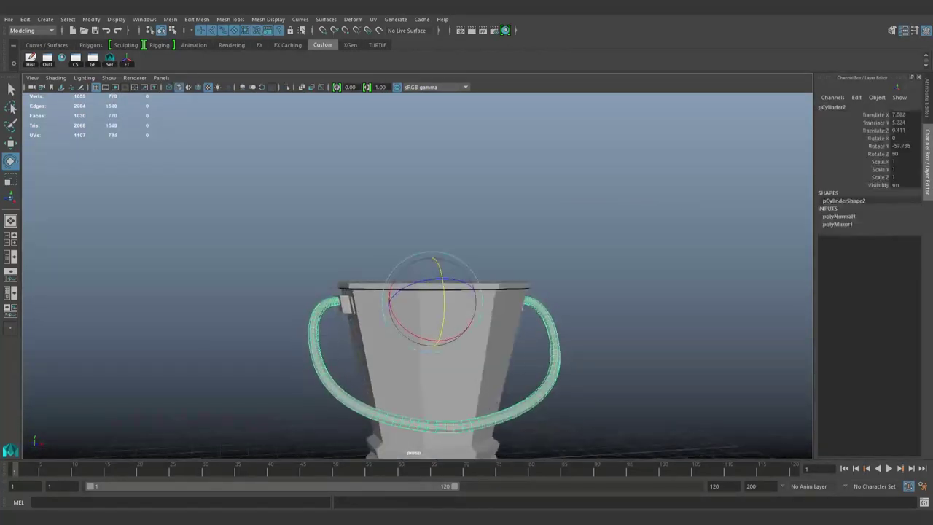
pyautogui.moveTo(437, 219)
pyautogui.keyDown('alt'); pyautogui.mouseDown()
pyautogui.moveTo(444, 277)
pyautogui.moveTo(437, 219)
pyautogui.mouseUp(); pyautogui.keyUp('alt')
pyautogui.click(404, 343)
pyautogui.keyDown('alt'); pyautogui.moveTo(404, 342); pyautogui.dragTo(437, 343, button='right'); pyautogui.keyUp('alt')
pyautogui.moveTo(398, 312); pyautogui.dragTo(409, 341)
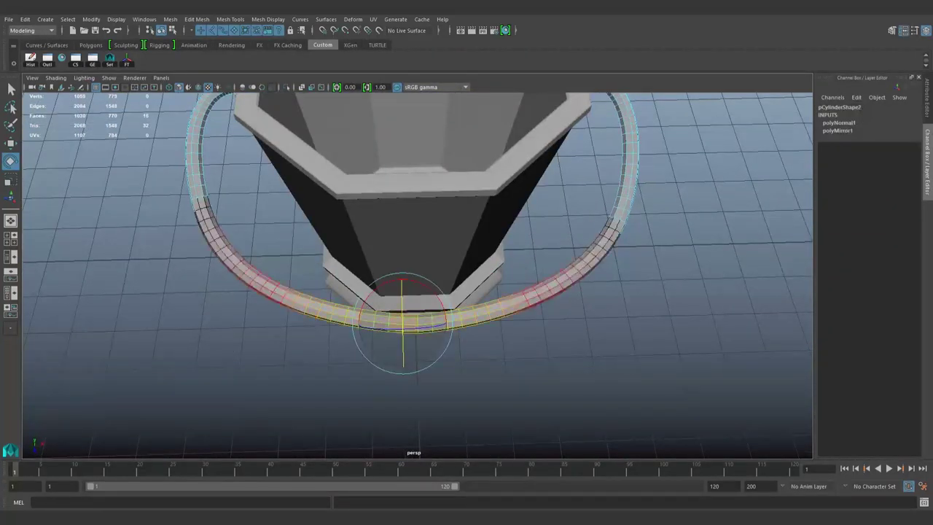
pyautogui.press('r')
pyautogui.moveTo(416, 306)
pyautogui.keyDown('alt'); pyautogui.mouseDown()
pyautogui.moveTo(415, 233)
pyautogui.moveTo(415, 291)
pyautogui.moveTo(474, 277)
pyautogui.moveTo(511, 233)
pyautogui.mouseUp(); pyautogui.keyUp('alt')
pyautogui.moveTo(415, 263)
pyautogui.keyDown('alt'); pyautogui.mouseDown()
pyautogui.moveTo(438, 335)
pyautogui.moveTo(437, 182)
pyautogui.mouseUp(); pyautogui.keyUp('alt')
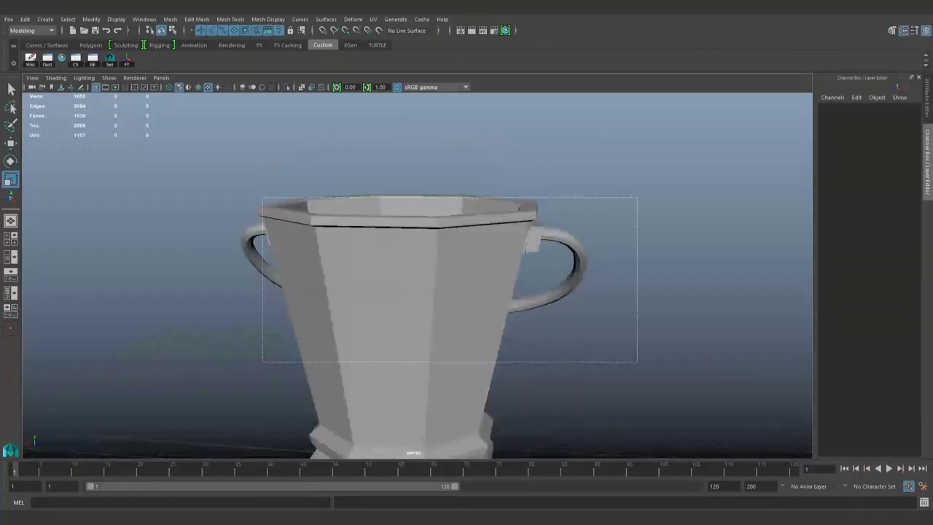
pyautogui.moveTo(635, 198); pyautogui.dragTo(260, 354)
pyautogui.press('3')
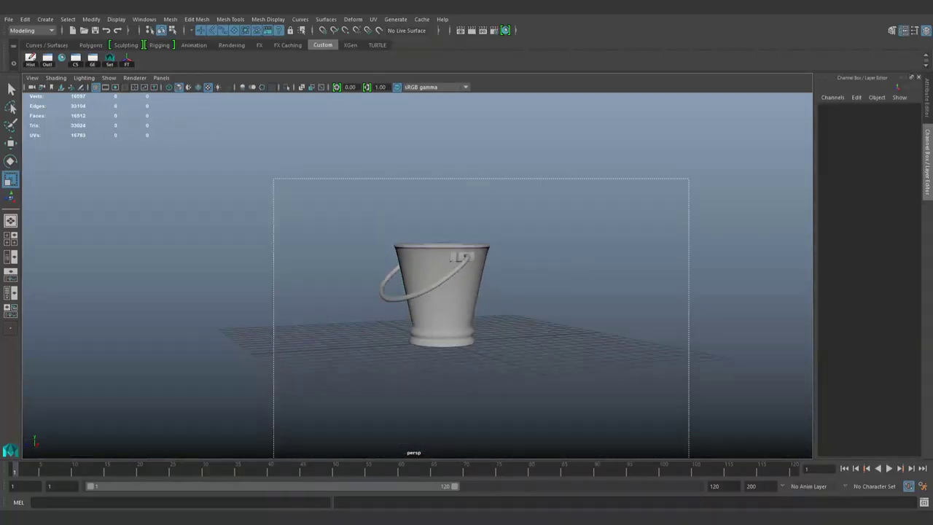
# Isolate the handle and delete its construction history.
pyautogui.click(240, 291)
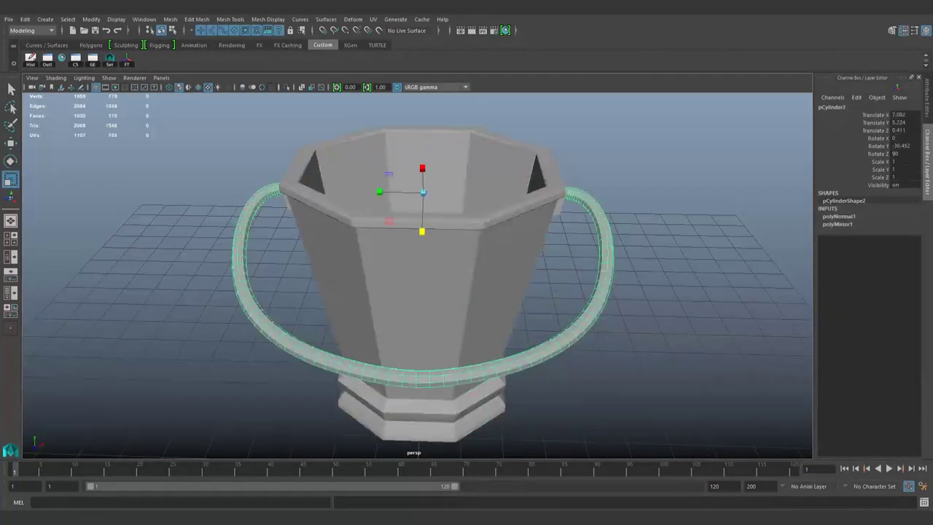
pyautogui.hotkey('ctrl', '1')
pyautogui.click(423, 422)
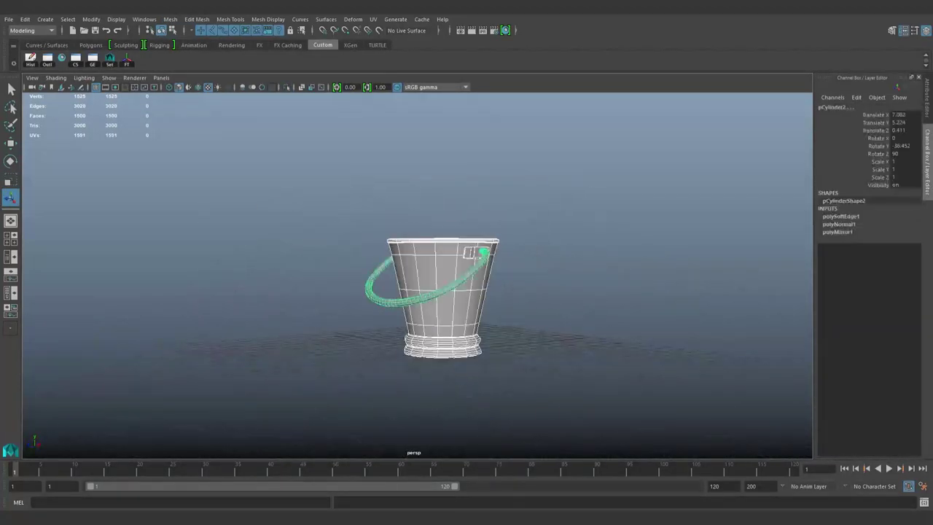
pyautogui.click(363, 306)
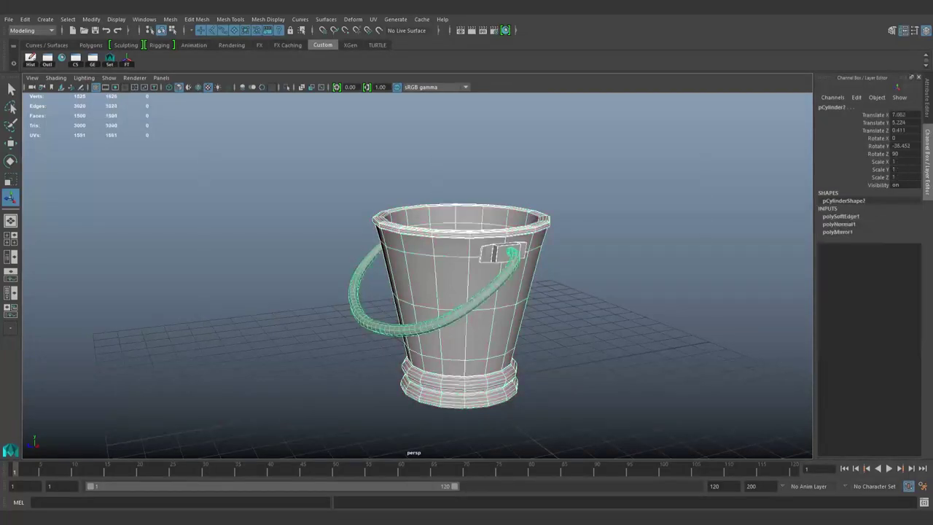
pyautogui.hotkey('alt', 'shift', 'd')
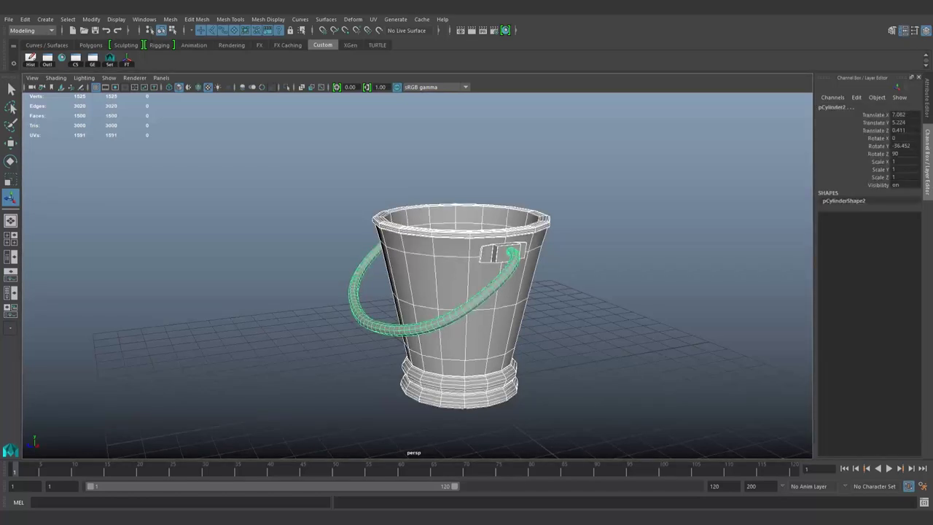
pyautogui.keyDown('alt'); pyautogui.moveTo(466, 292); pyautogui.dragTo(408, 277); pyautogui.keyUp('alt')
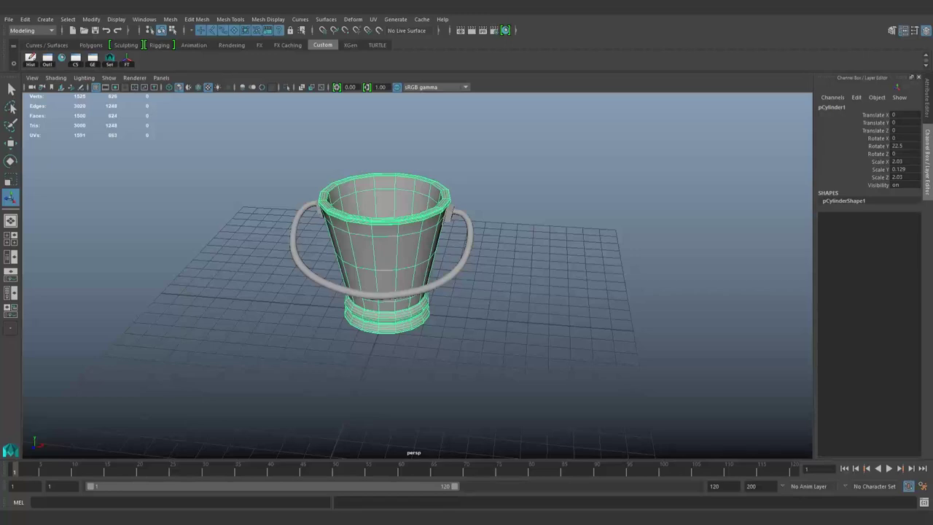
# Cut the bucket body's UVs along the rim edges and unfold them.
pyautogui.moveTo(416, 291)
pyautogui.keyDown('alt'); pyautogui.mouseDown()
pyautogui.moveTo(415, 183)
pyautogui.moveTo(415, 306)
pyautogui.mouseUp(); pyautogui.keyUp('alt')
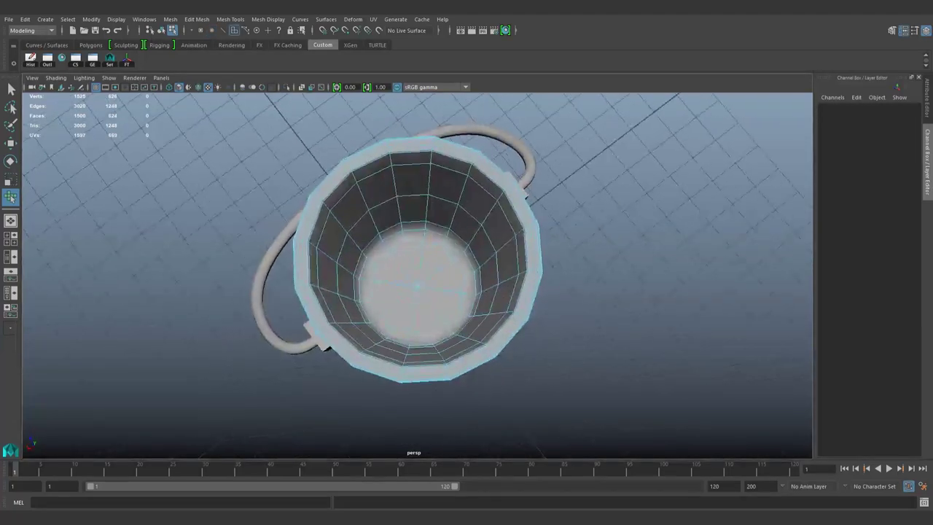
pyautogui.press('w')
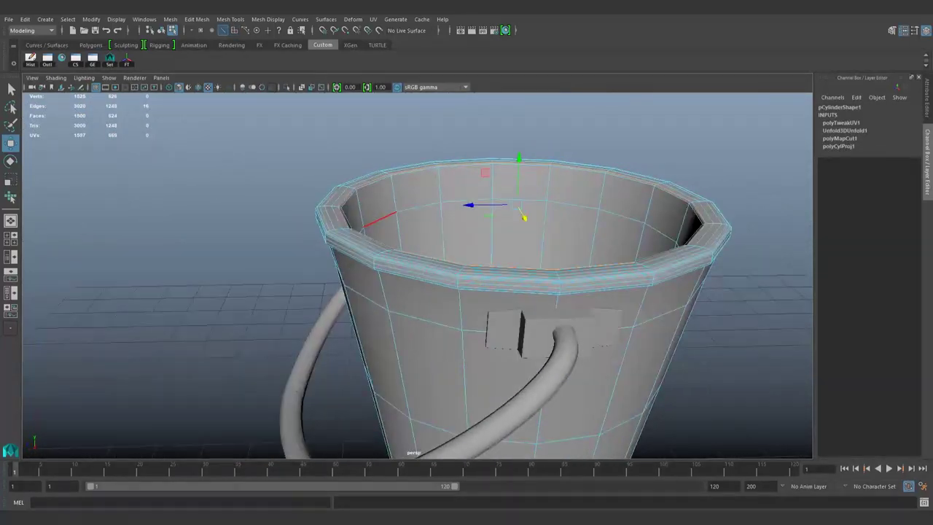
pyautogui.press('F9')
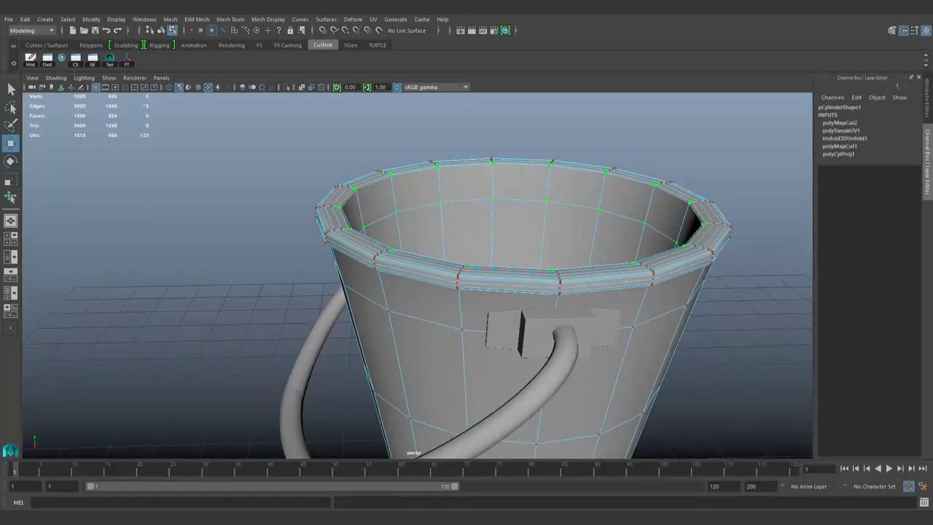
pyautogui.hotkey('ctrl', 'u')
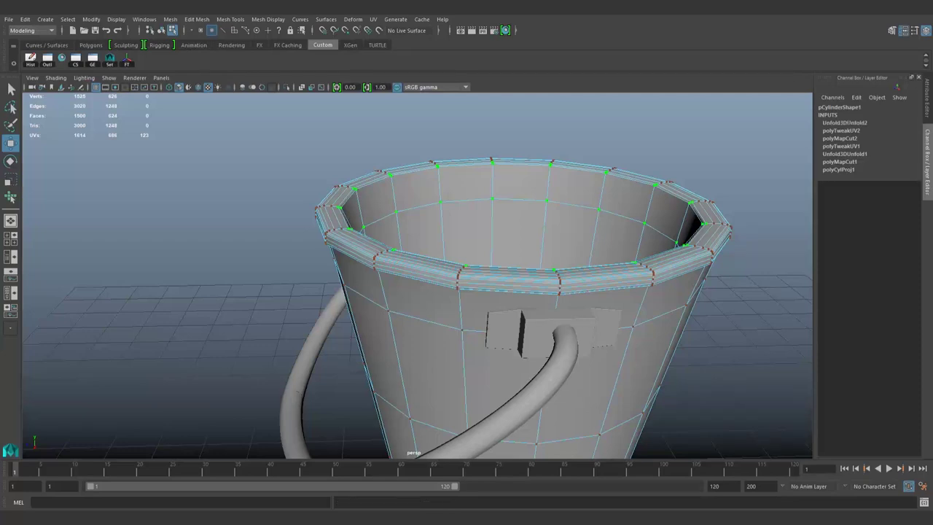
pyautogui.press('F10')
pyautogui.hotkey('ctrl', 'x')
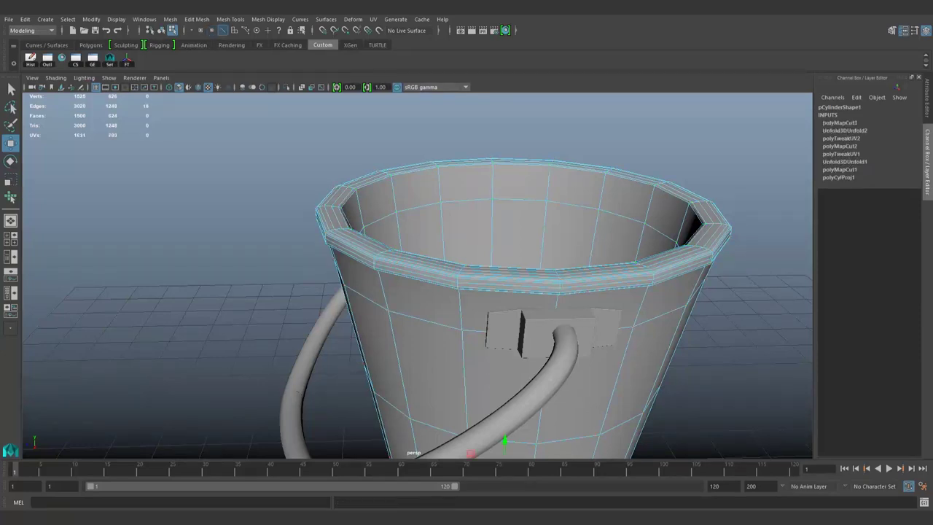
pyautogui.hotkey('ctrl', 'F12')
pyautogui.hotkey('ctrl', 'u')
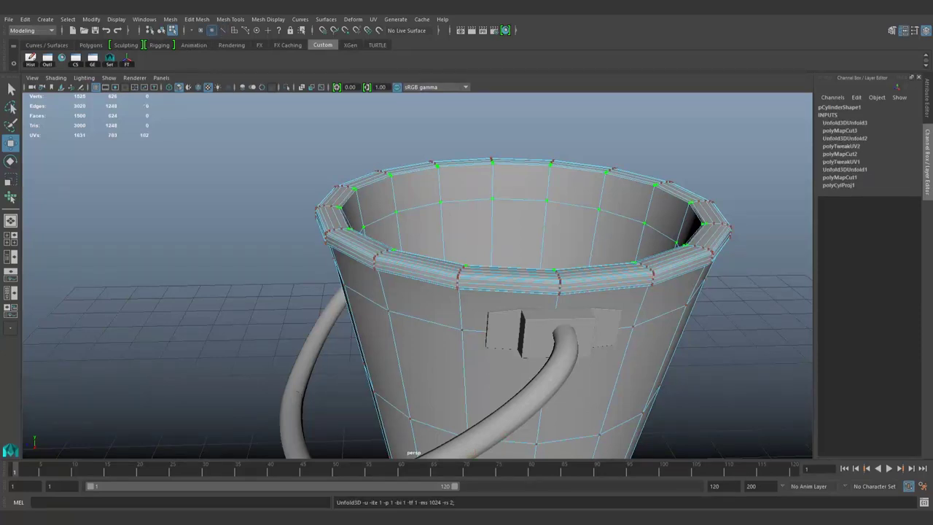
pyautogui.press('f')
# Select the bucket's bottom cap faces for a planar projection.
pyautogui.keyDown('alt'); pyautogui.moveTo(467, 291); pyautogui.dragTo(467, 182); pyautogui.keyUp('alt')
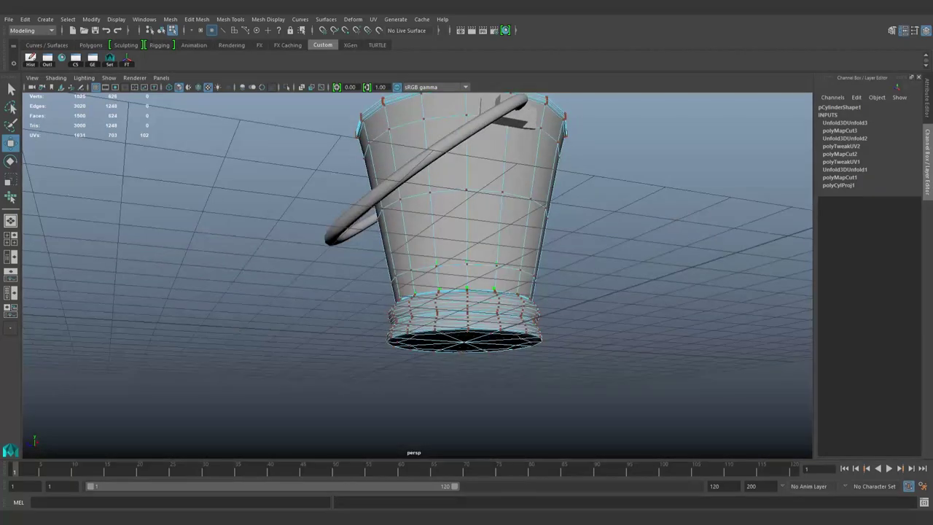
pyautogui.press('F10')
pyautogui.keyDown('alt'); pyautogui.moveTo(466, 291); pyautogui.dragTo(466, 218); pyautogui.keyUp('alt')
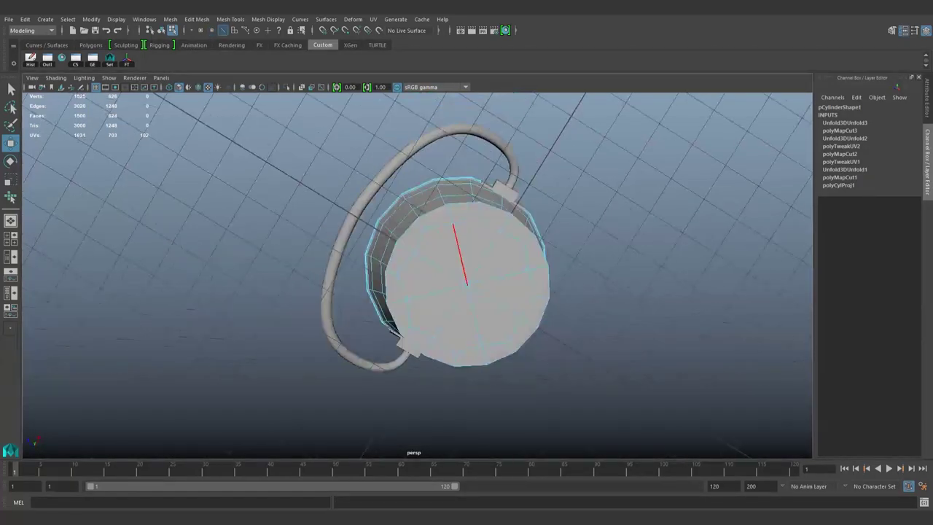
pyautogui.press('F11')
pyautogui.doubleClick(457, 312)
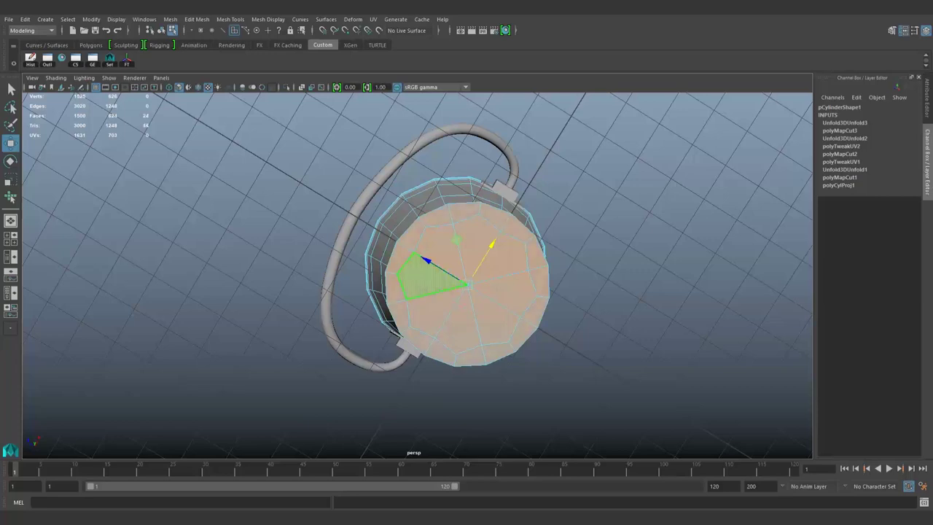
pyautogui.keyDown('alt'); pyautogui.moveTo(481, 145); pyautogui.dragTo(488, 204); pyautogui.keyUp('alt')
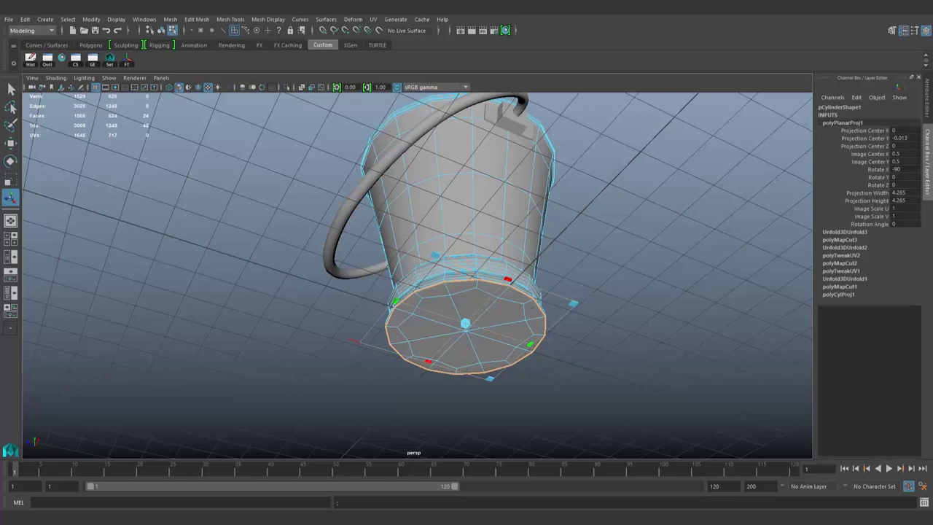
# Redo the UV unfold and return to object mode on the bucket.
pyautogui.hotkey('ctrl', 'z')
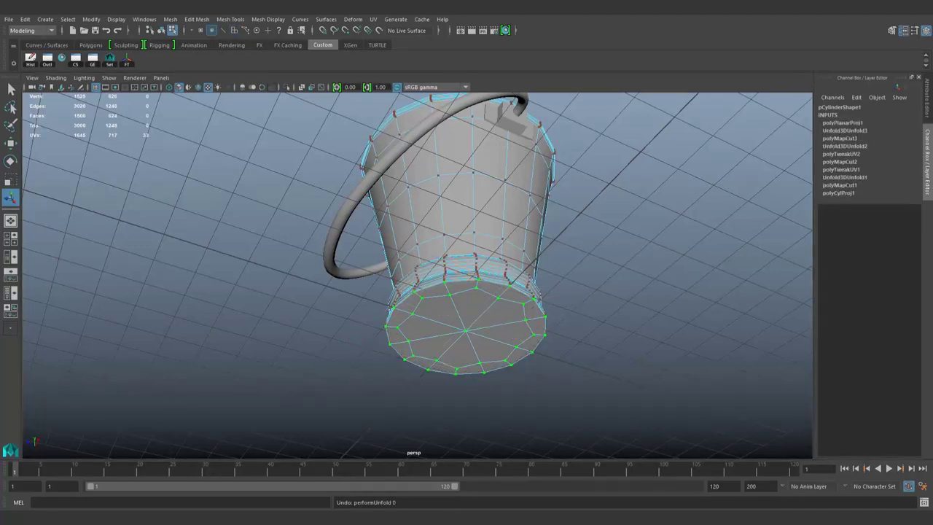
pyautogui.press('r')
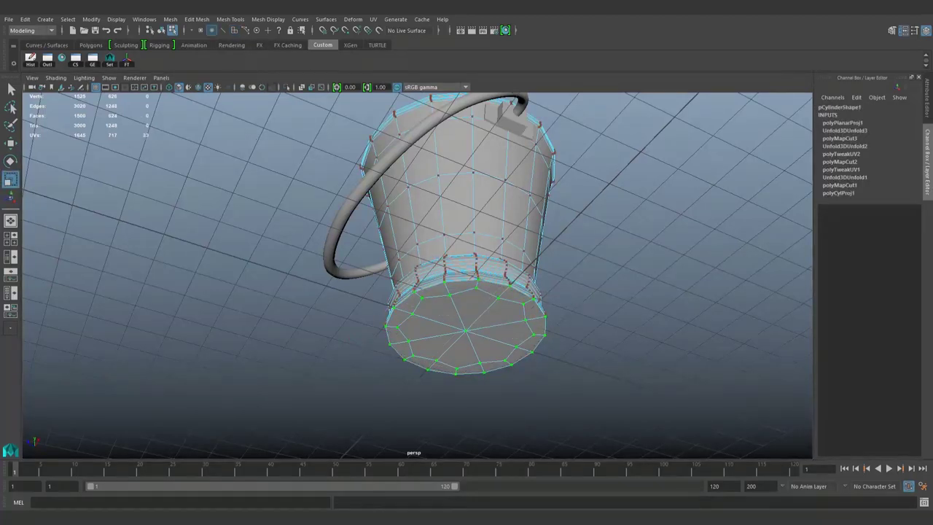
pyautogui.hotkey('shift', 'z')
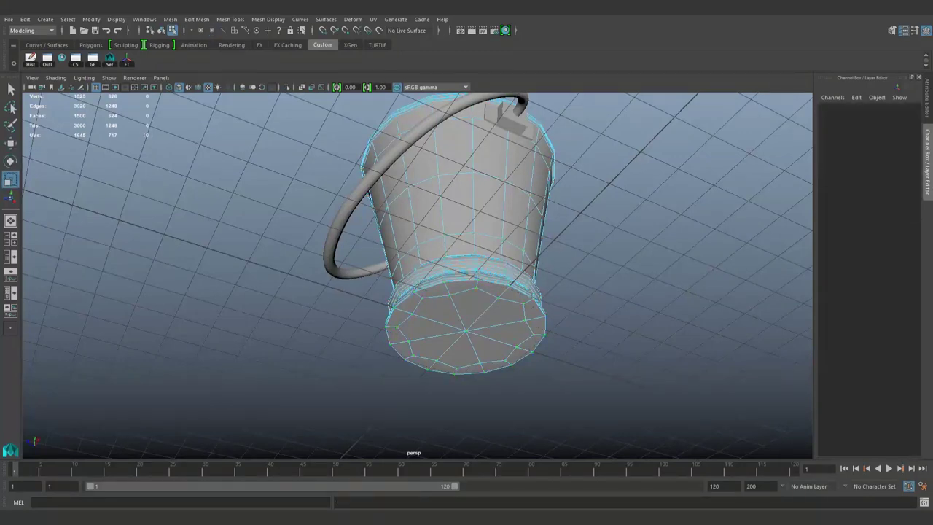
pyautogui.press('F8')
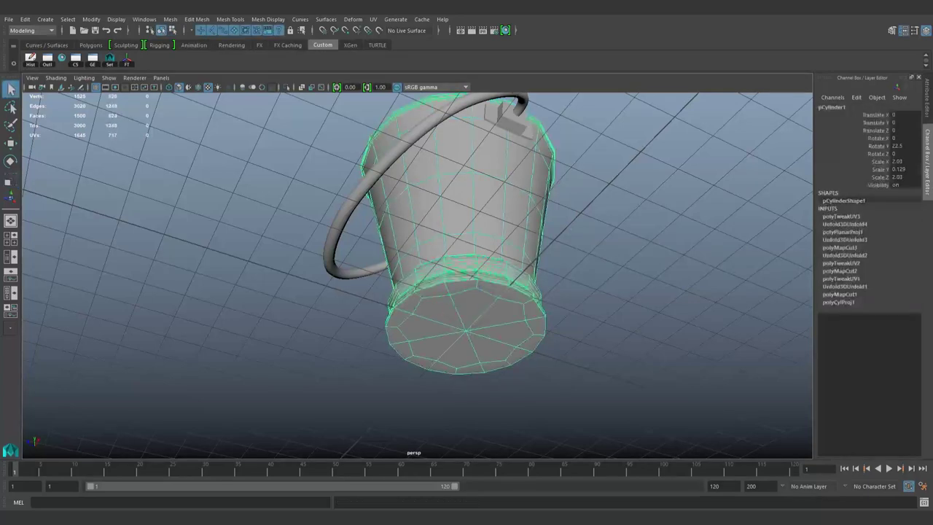
pyautogui.press('w')
pyautogui.keyDown('alt'); pyautogui.moveTo(415, 277); pyautogui.dragTo(452, 160); pyautogui.keyUp('alt')
pyautogui.scroll(5, 474, 255)
# Grow-select the bucket's inner bottom faces and apply a planar UV projection.
pyautogui.press('F11')
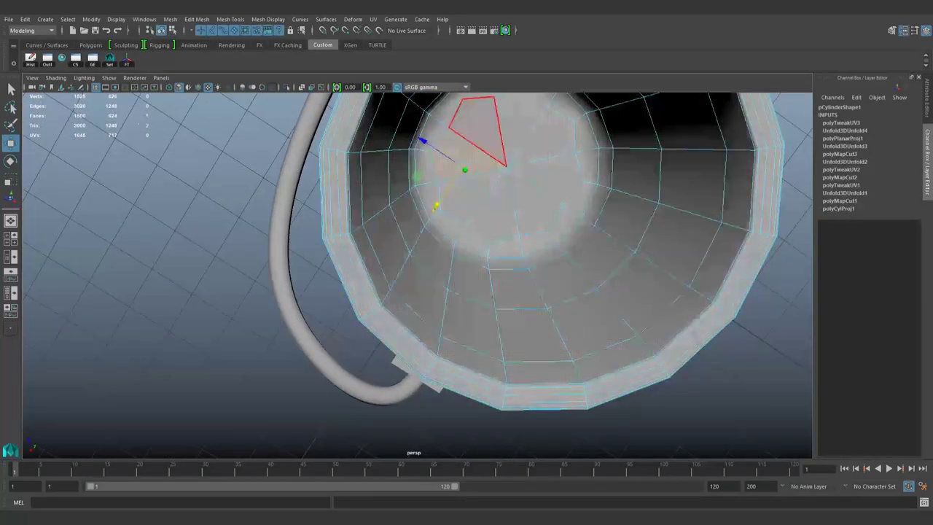
pyautogui.click(481, 131)
pyautogui.hotkey('shift', '>')
pyautogui.hotkey('shift', '>')
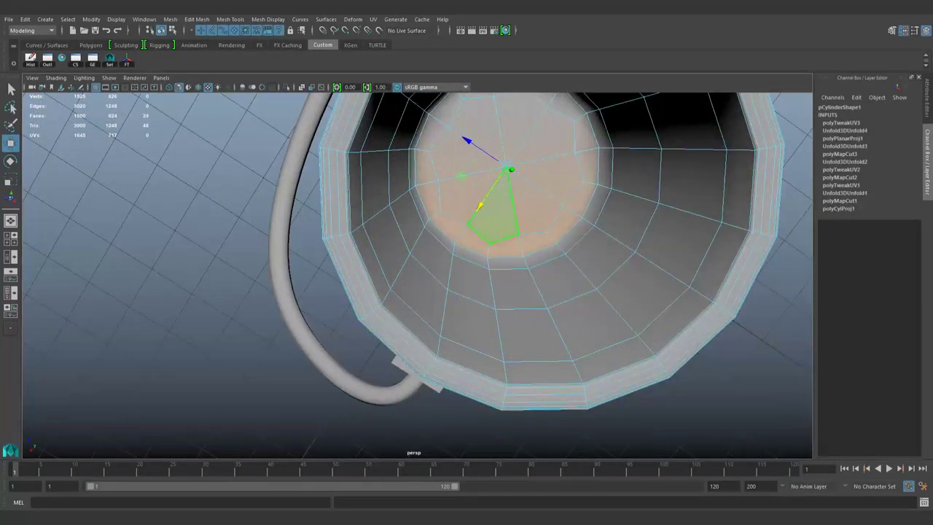
pyautogui.moveTo(547, 219)
pyautogui.keyDown('alt'); pyautogui.mouseDown()
pyautogui.moveTo(547, 146)
pyautogui.moveTo(523, 97)
pyautogui.mouseUp(); pyautogui.keyUp('alt')
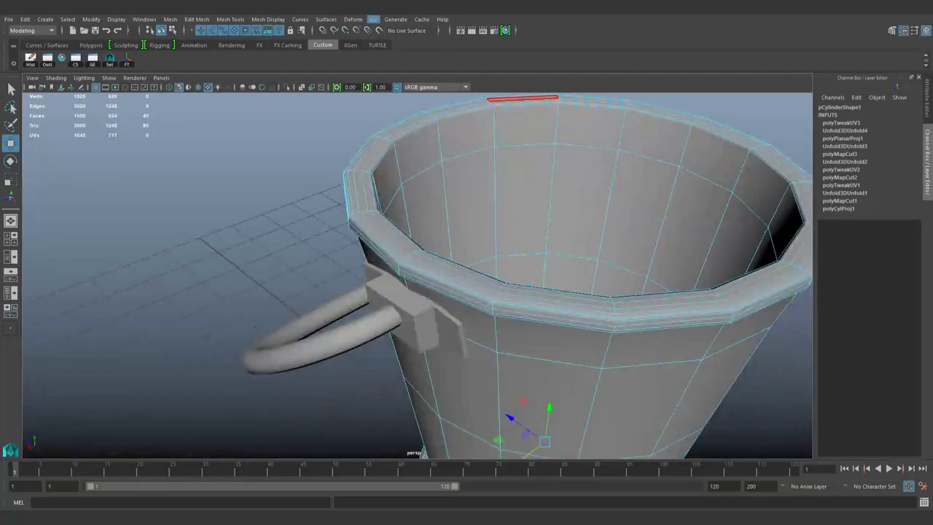
pyautogui.press('g')
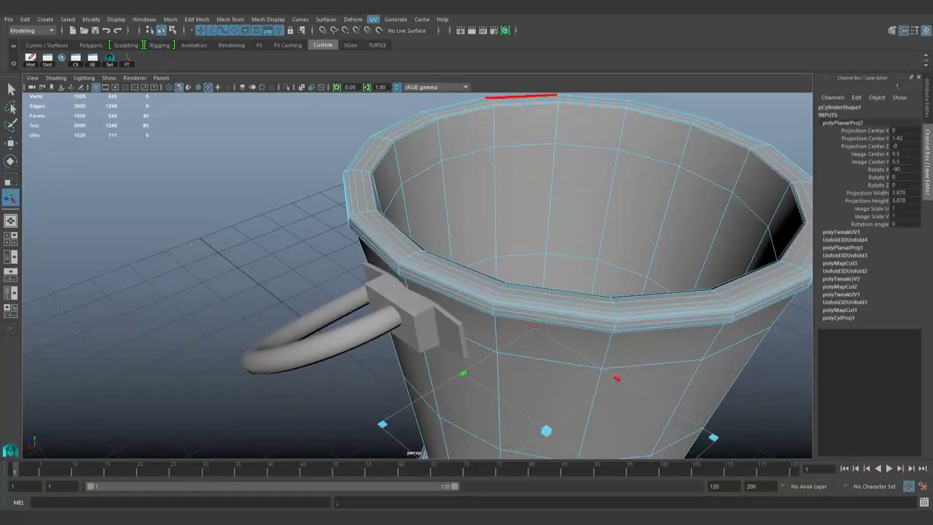
# Unfold the bucket's UVs once more, then clear components and reselect the whole bucket.
pyautogui.hotkey('ctrl', 'z')
pyautogui.hotkey('ctrl', 'z')
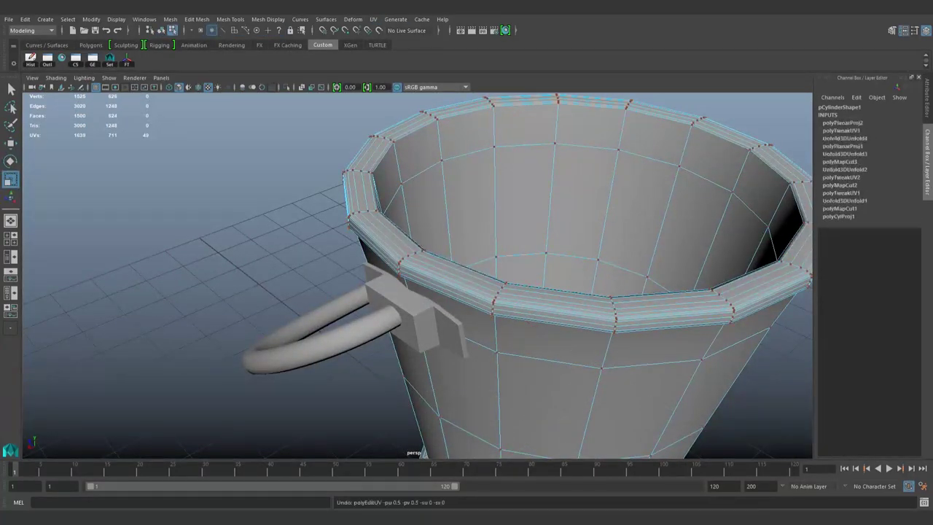
pyautogui.hotkey('shift', 'z')
pyautogui.hotkey('shift', 'z')
pyautogui.press('w')
pyautogui.hotkey('shift', 'z')
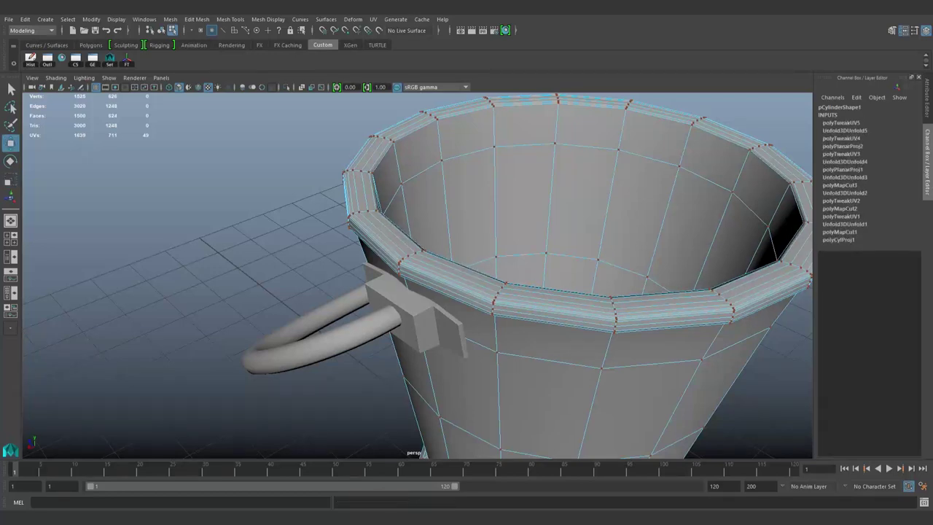
pyautogui.press('r')
pyautogui.hotkey('ctrl', 'z')
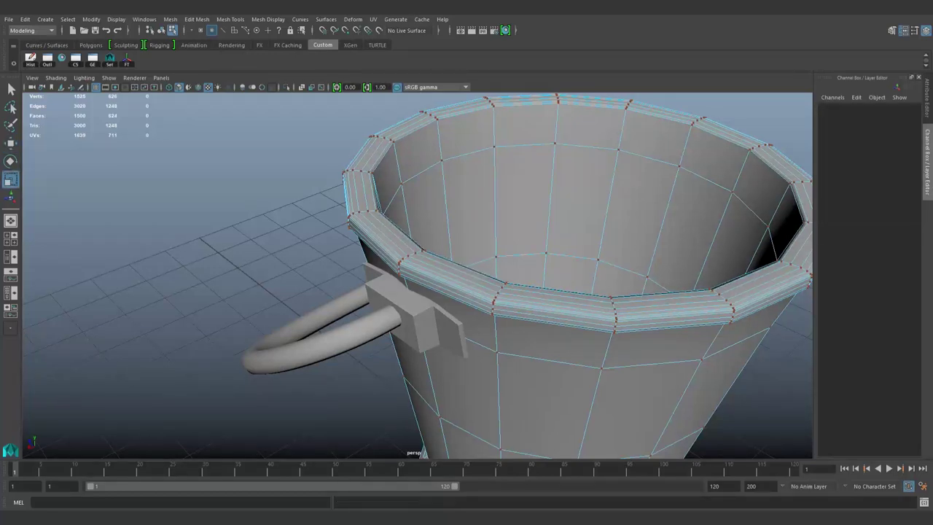
pyautogui.hotkey('shift', 'z')
pyautogui.hotkey('ctrl', 'z')
pyautogui.hotkey('ctrl', 'z')
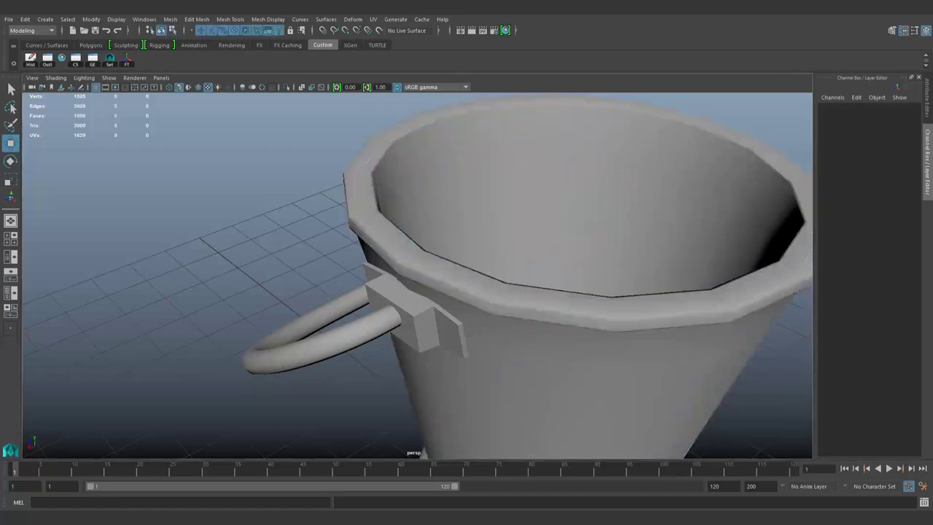
pyautogui.hotkey('shift', 'z')
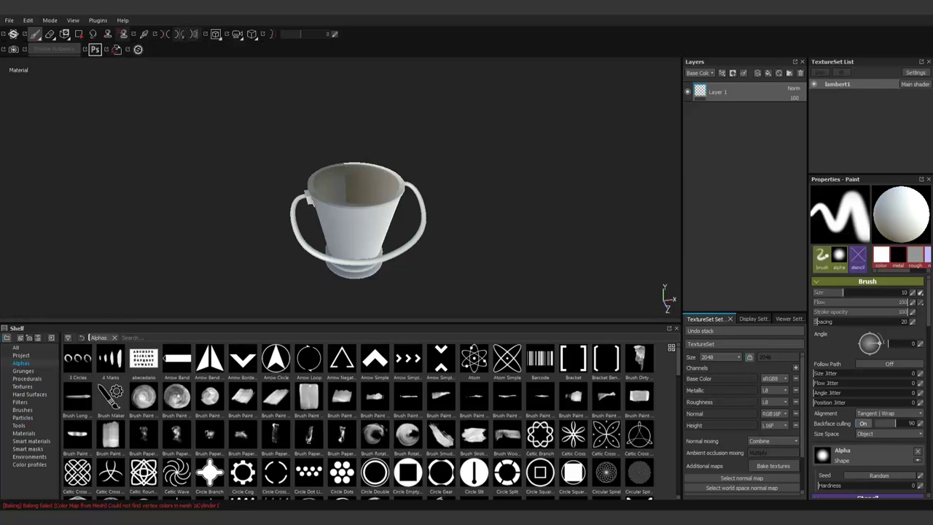
# Frame the loaded bucket in the Substance Painter viewport and view it from above.
pyautogui.press('f')
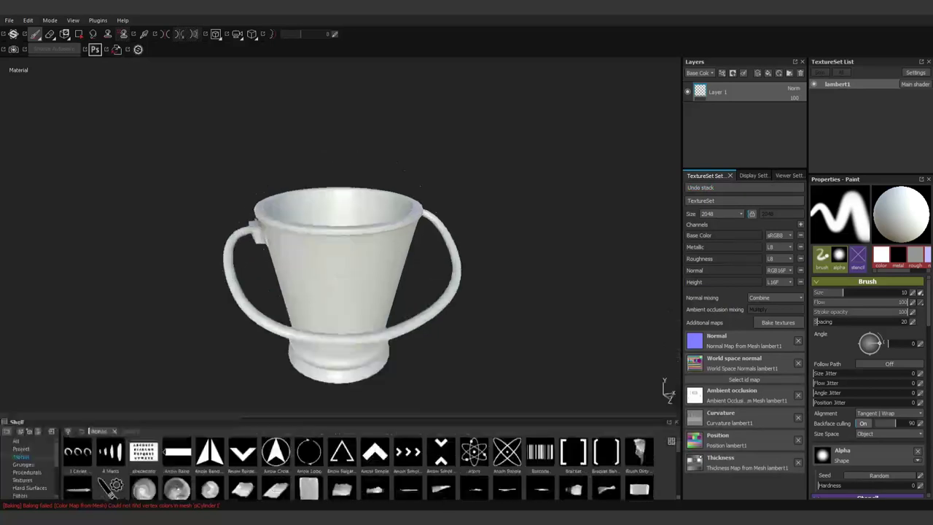
pyautogui.keyDown('alt'); pyautogui.moveTo(416, 281); pyautogui.dragTo(456, 298); pyautogui.keyUp('alt')
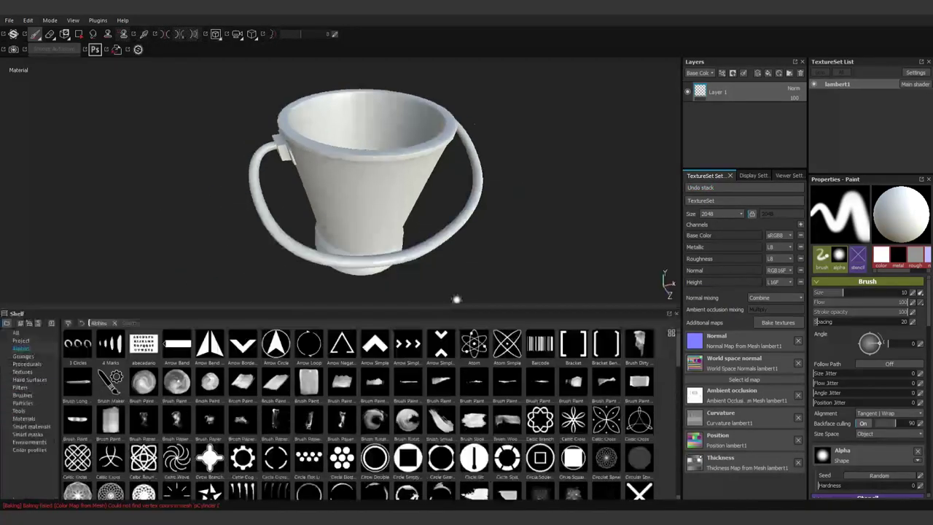
# Fill the bucket with Steel Rough at roughness 0.24, lit by cave_entry_in_the_forest.
pyautogui.click(24, 419)
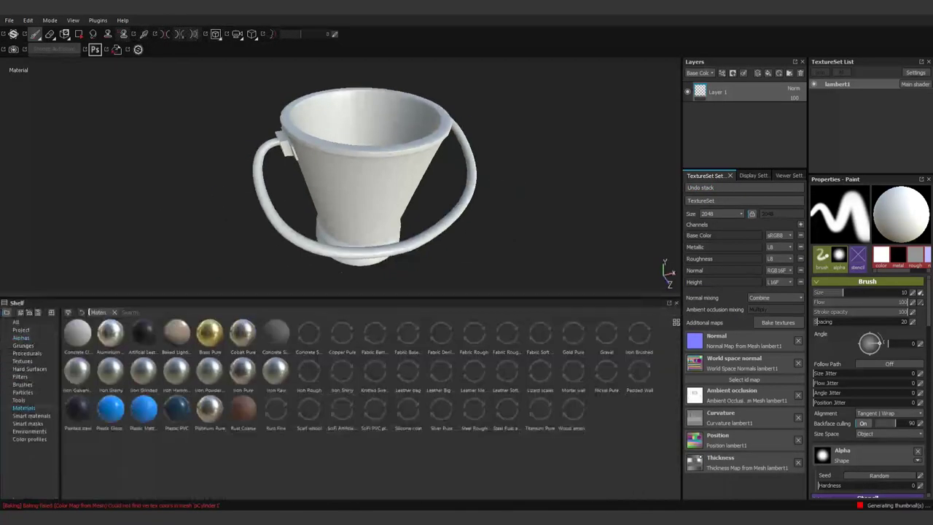
pyautogui.write('sltee')
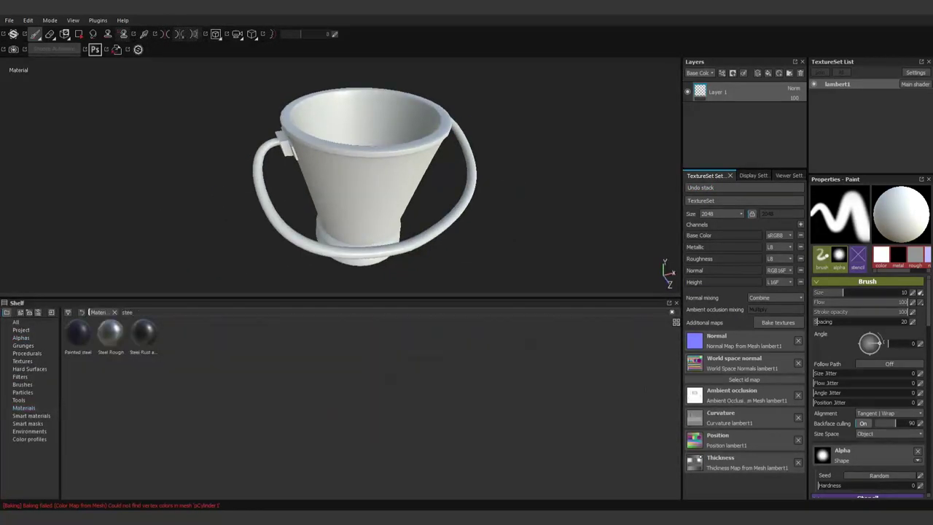
pyautogui.moveTo(111, 334); pyautogui.dragTo(364, 182)
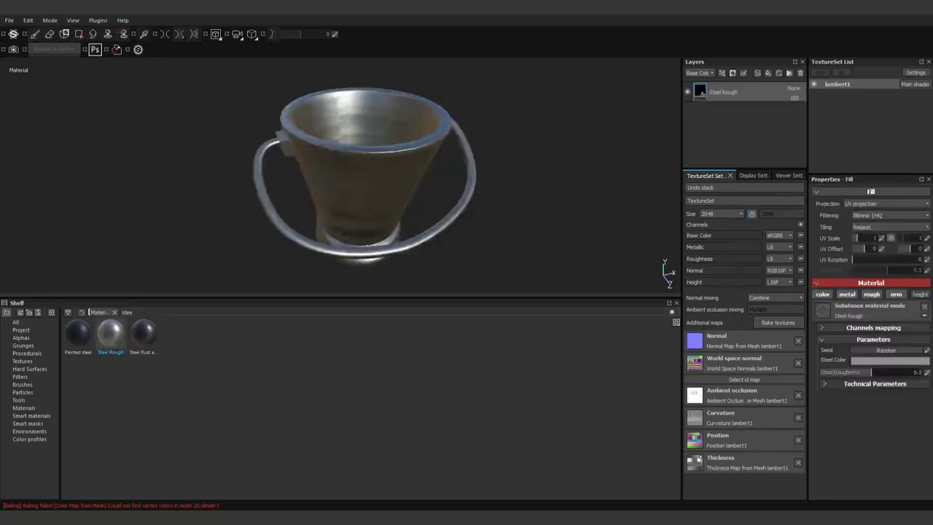
pyautogui.scroll(3, 341, 255)
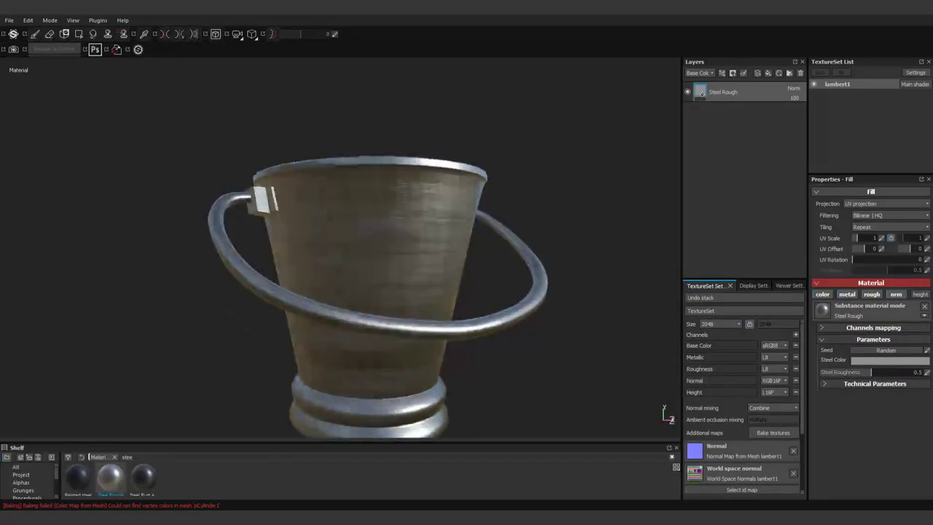
pyautogui.keyDown('alt'); pyautogui.moveTo(341, 219); pyautogui.dragTo(341, 291); pyautogui.keyUp('alt')
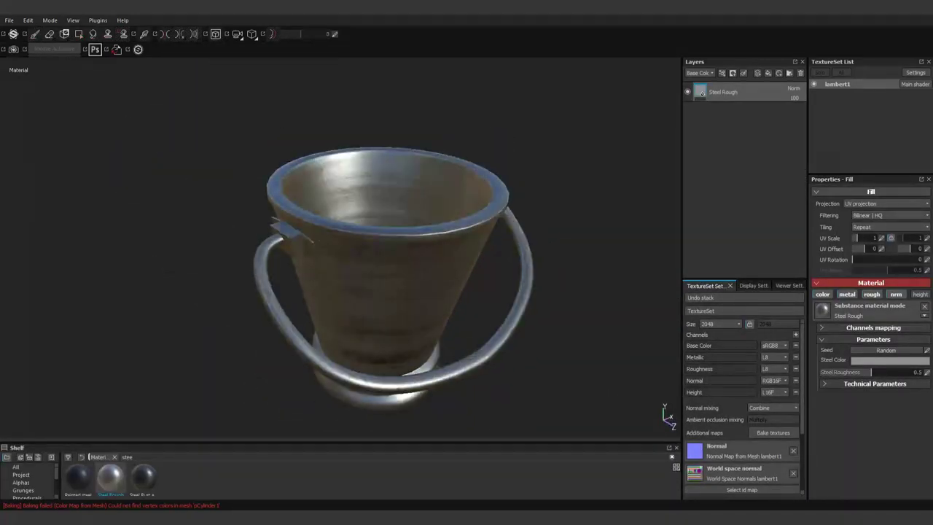
pyautogui.click(783, 285)
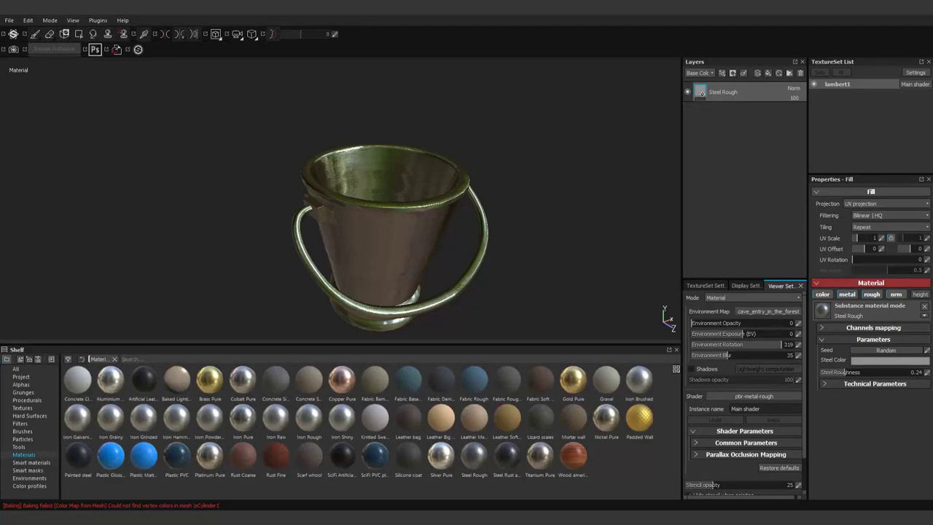
# Add Copper Pure as a fill layer with a black mask on the bucket.
pyautogui.moveTo(341, 379); pyautogui.dragTo(386, 233)
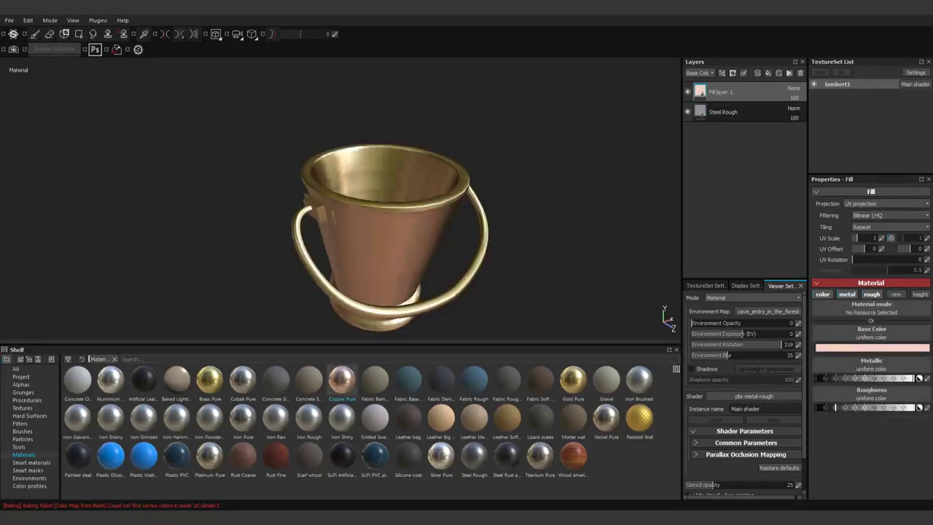
pyautogui.moveTo(335, 344); pyautogui.dragTo(335, 402)
pyautogui.keyDown('alt'); pyautogui.moveTo(408, 218); pyautogui.dragTo(437, 182); pyautogui.keyUp('alt')
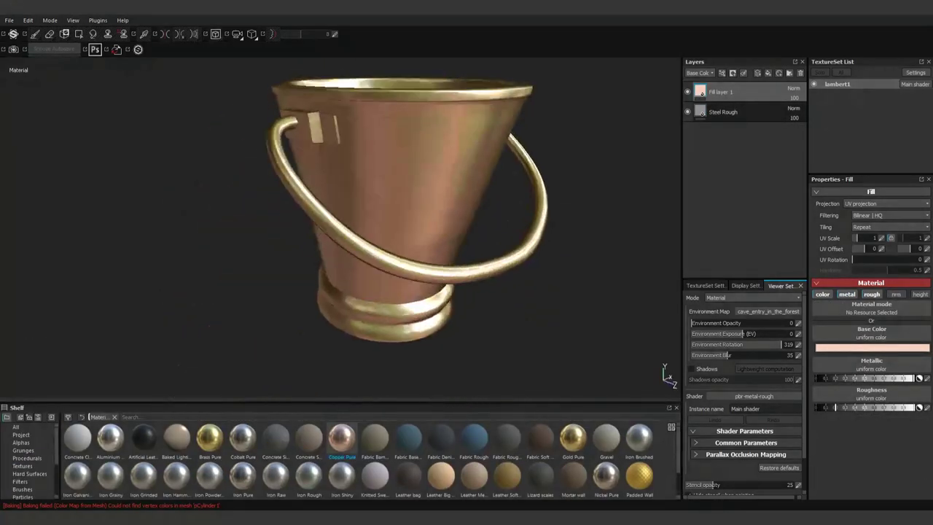
pyautogui.press('4')
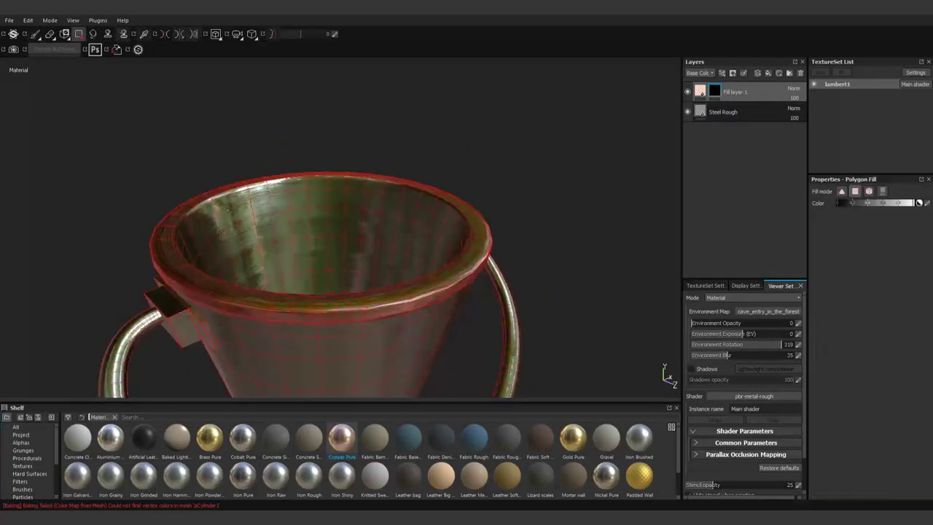
pyautogui.keyDown('alt'); pyautogui.moveTo(336, 233); pyautogui.dragTo(409, 219); pyautogui.keyUp('alt')
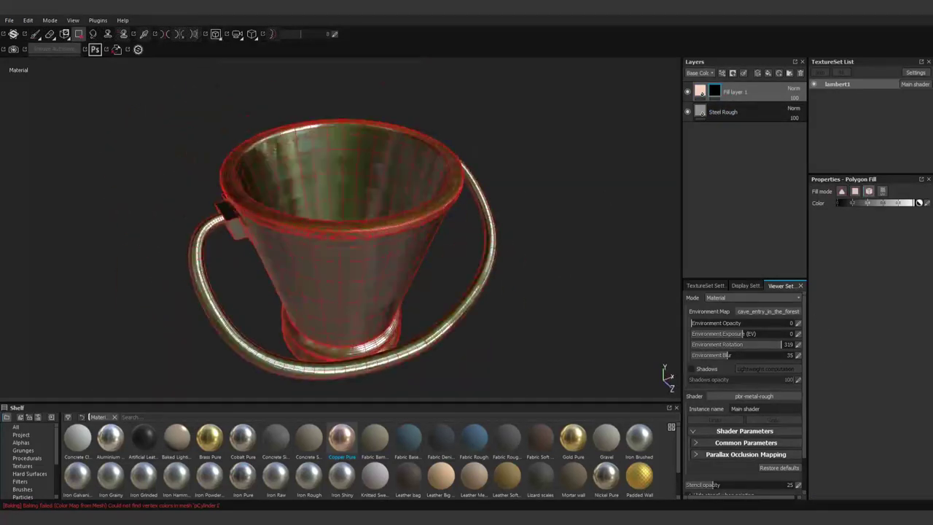
pyautogui.moveTo(335, 219)
pyautogui.keyDown('alt'); pyautogui.mouseDown()
pyautogui.moveTo(335, 284)
pyautogui.moveTo(350, 233)
pyautogui.moveTo(342, 218)
pyautogui.moveTo(349, 241)
pyautogui.mouseUp(); pyautogui.keyUp('alt')
pyautogui.press('1')
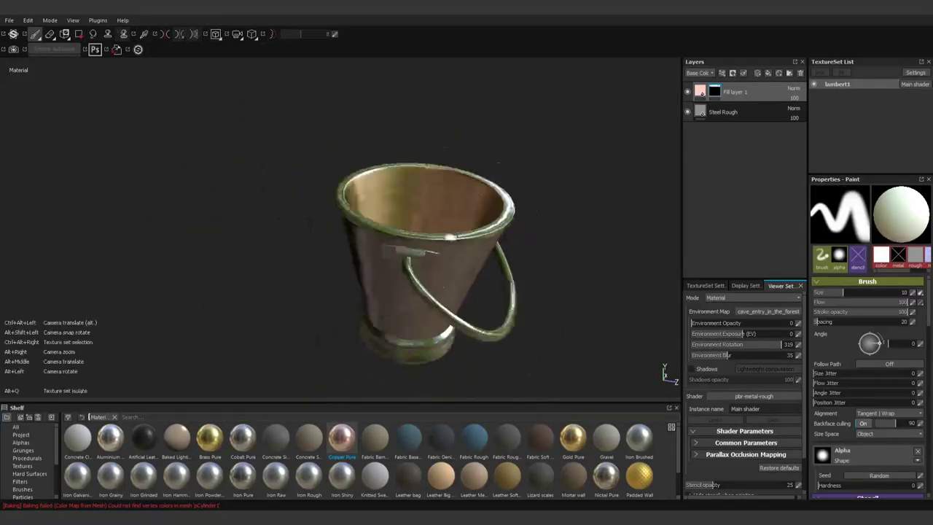
pyautogui.keyDown('alt'); pyautogui.moveTo(350, 240); pyautogui.dragTo(335, 241, button='right'); pyautogui.keyUp('alt')
# Rotate the environment lighting to 247 and inspect the copper on the bucket's interior and sides.
pyautogui.keyDown('alt'); pyautogui.moveTo(364, 255); pyautogui.dragTo(364, 306); pyautogui.keyUp('alt')
pyautogui.keyDown('shift'); pyautogui.moveTo(364, 306); pyautogui.dragTo(321, 307, button='right'); pyautogui.keyUp('shift')
pyautogui.keyDown('alt'); pyautogui.moveTo(365, 306); pyautogui.dragTo(364, 248); pyautogui.keyUp('alt')
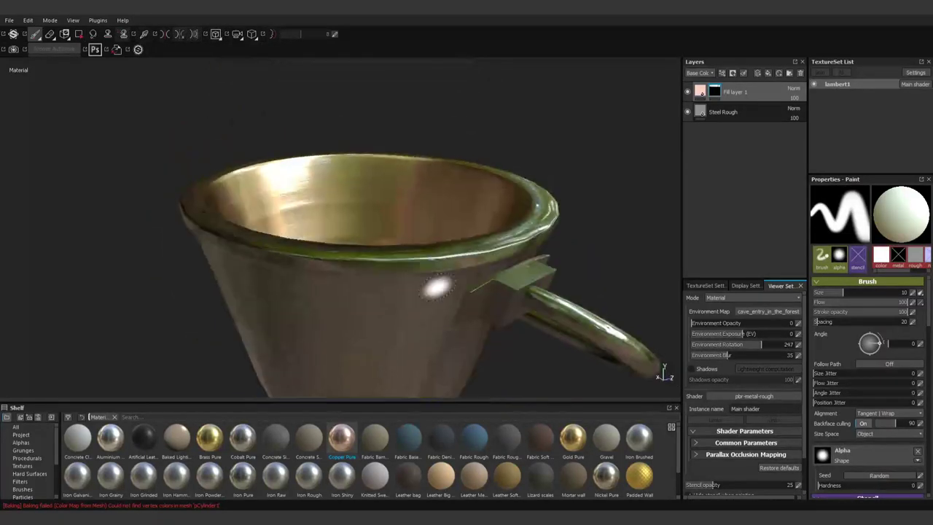
pyautogui.keyDown('alt'); pyautogui.moveTo(365, 248); pyautogui.dragTo(394, 247, button='right'); pyautogui.keyUp('alt')
pyautogui.press('Escape')
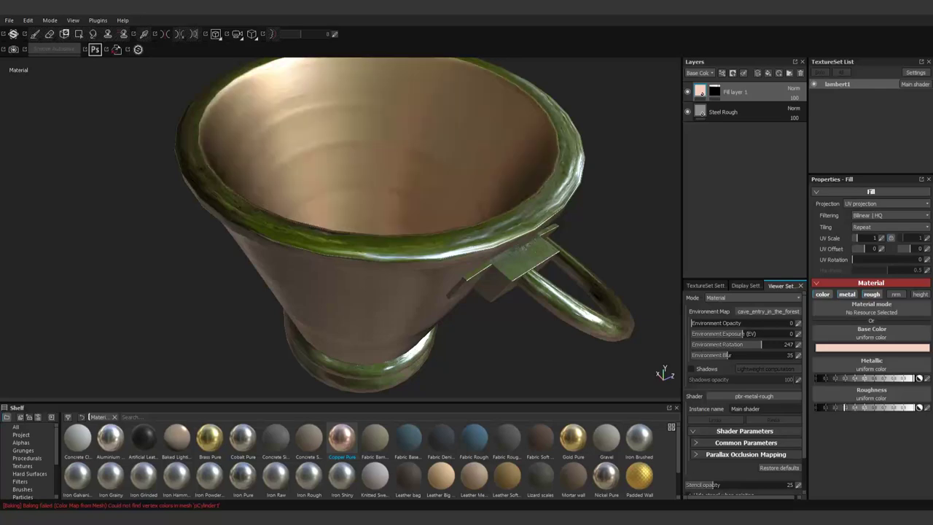
pyautogui.keyDown('alt'); pyautogui.moveTo(364, 233); pyautogui.dragTo(364, 277); pyautogui.keyUp('alt')
pyautogui.moveTo(364, 277)
pyautogui.keyDown('alt'); pyautogui.mouseDown(button='right')
pyautogui.moveTo(320, 277)
pyautogui.moveTo(343, 277)
pyautogui.mouseUp(button='right'); pyautogui.keyUp('alt')
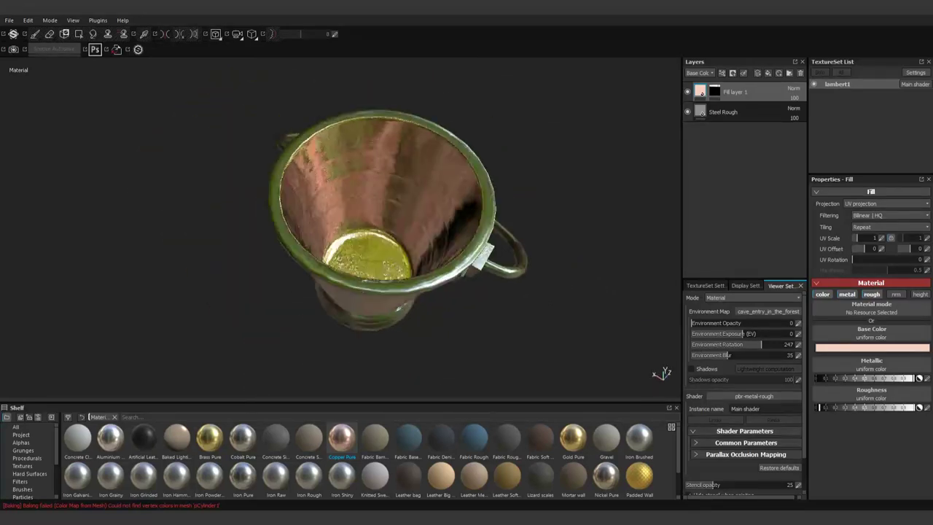
pyautogui.keyDown('alt'); pyautogui.moveTo(365, 277); pyautogui.dragTo(364, 218); pyautogui.keyUp('alt')
pyautogui.keyDown('alt'); pyautogui.moveTo(364, 218); pyautogui.dragTo(408, 219, button='right'); pyautogui.keyUp('alt')
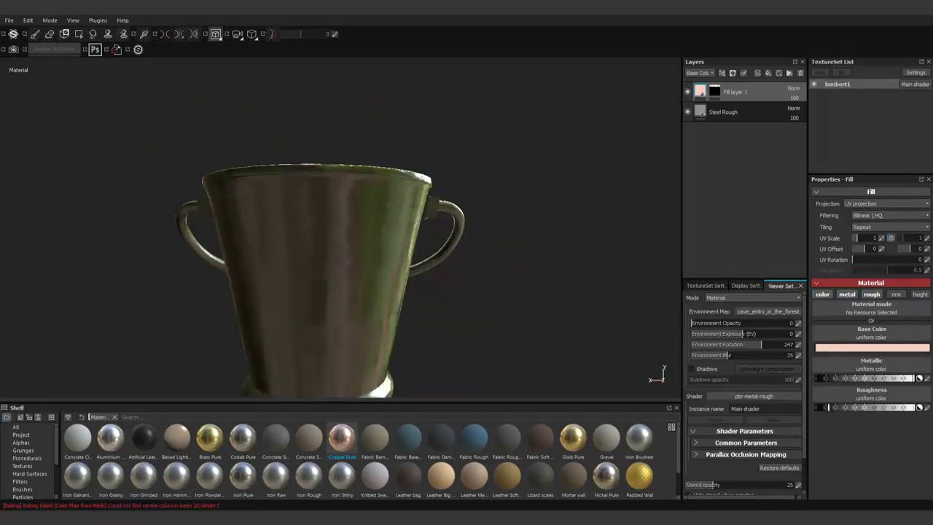
pyautogui.press('F1')
pyautogui.press('F2')
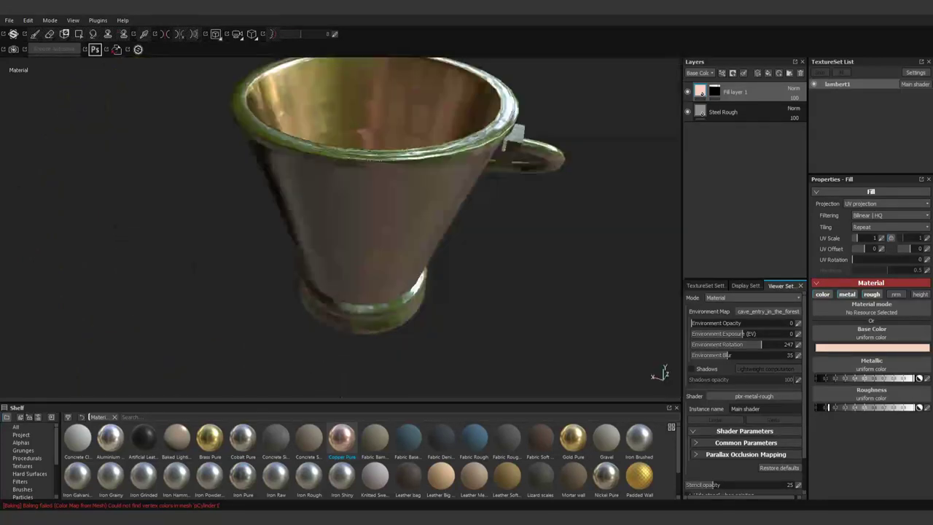
pyautogui.moveTo(364, 218)
pyautogui.keyDown('alt'); pyautogui.mouseDown()
pyautogui.moveTo(364, 277)
pyautogui.moveTo(365, 233)
pyautogui.mouseUp(); pyautogui.keyUp('alt')
# Add a new paint layer and set its paint material to fully metallic.
pyautogui.click(722, 72)
pyautogui.scroll(-5, 868, 379)
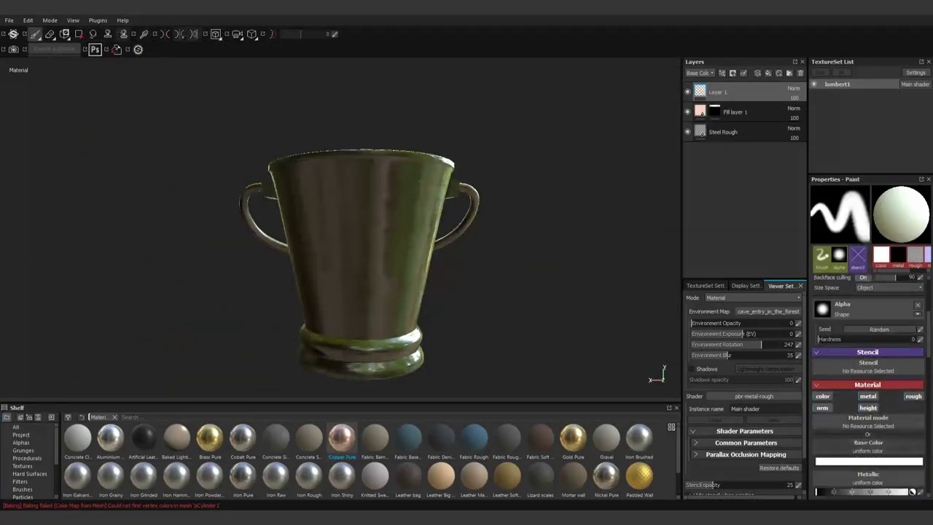
pyautogui.moveTo(275, 402); pyautogui.dragTo(276, 316)
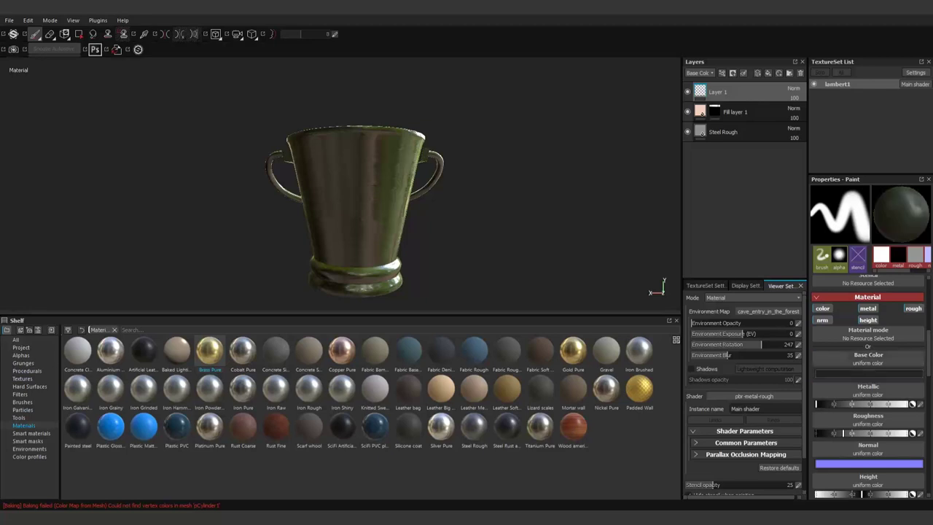
pyautogui.click(902, 404)
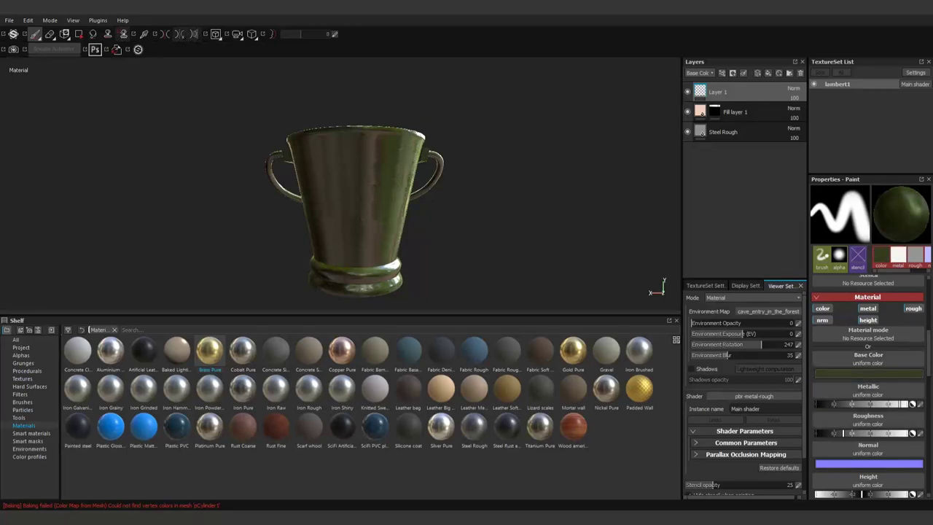
# Choose the Stitches 3 brush and switch to the 3D/UV split view.
pyautogui.click(21, 402)
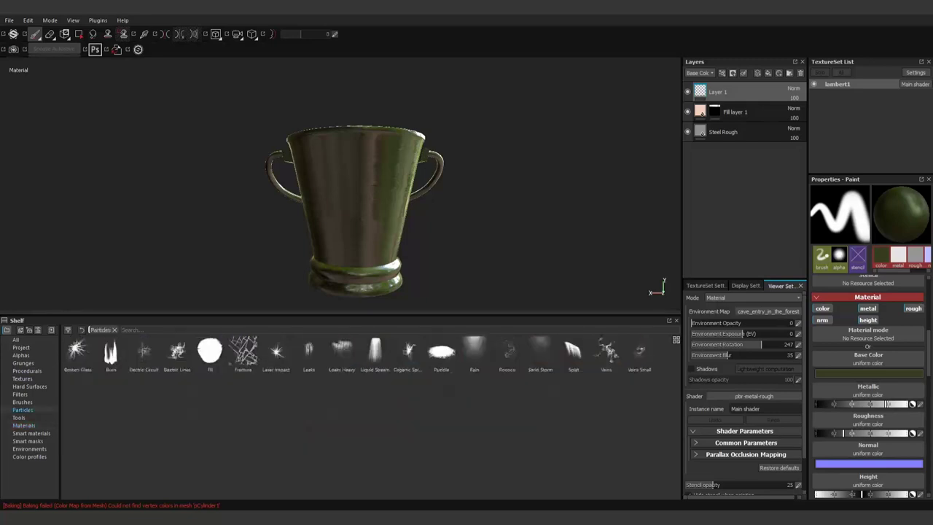
pyautogui.click(341, 465)
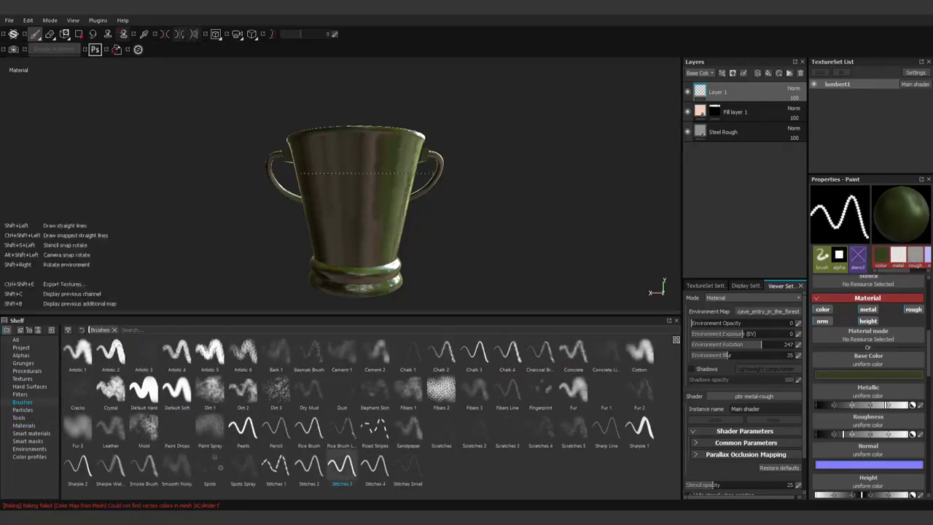
pyautogui.moveTo(343, 315); pyautogui.dragTo(342, 441)
pyautogui.keyDown('alt'); pyautogui.moveTo(343, 292); pyautogui.dragTo(277, 402); pyautogui.keyUp('alt')
pyautogui.scroll(-3, 867, 364)
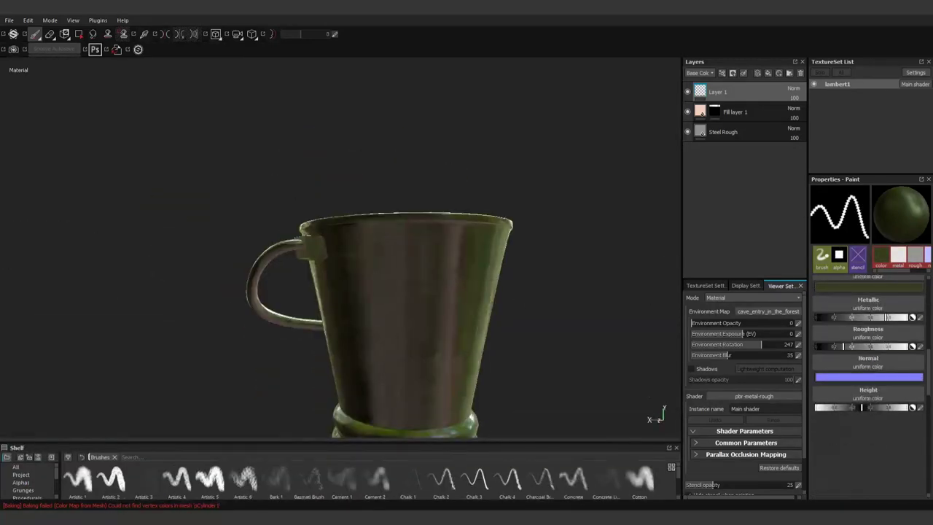
pyautogui.keyDown('alt'); pyautogui.moveTo(362, 209); pyautogui.dragTo(286, 244); pyautogui.keyUp('alt')
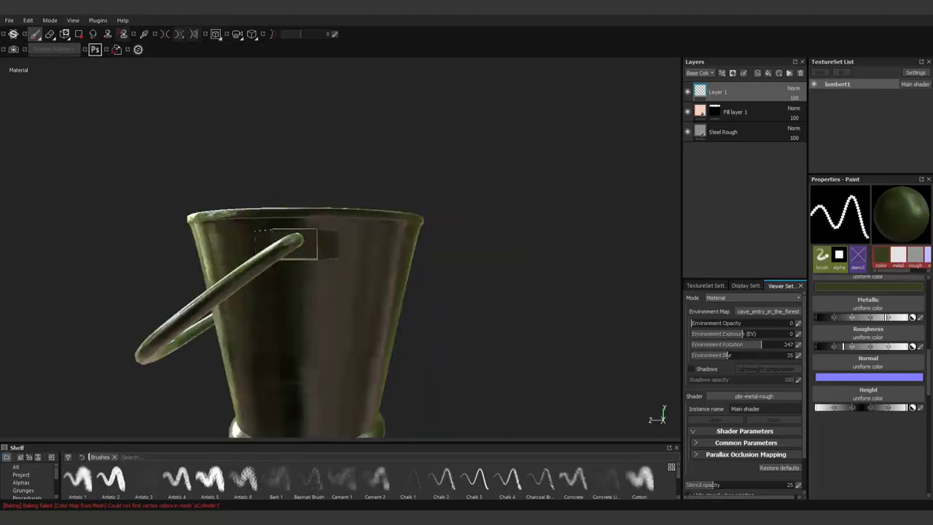
pyautogui.press('F1')
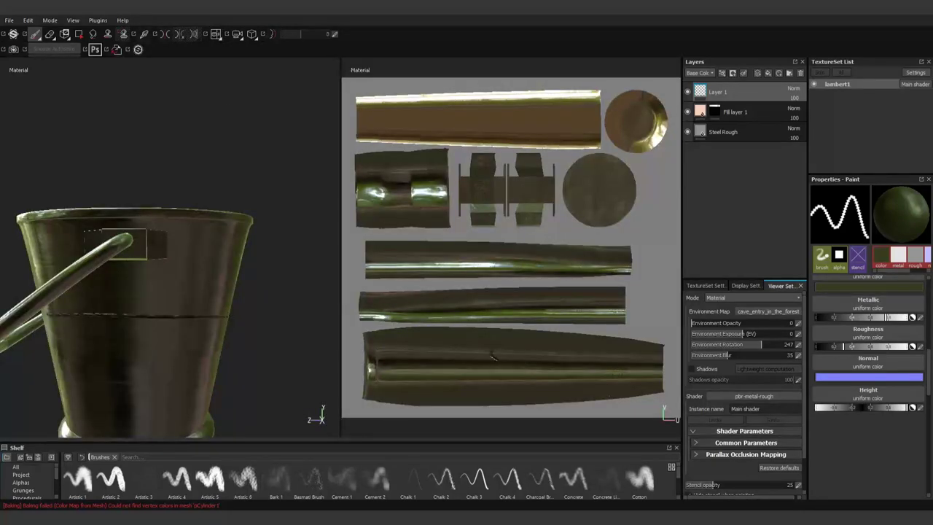
# Paint a short test stroke on the lower UV strip and inspect the seam.
pyautogui.moveTo(493, 356); pyautogui.dragTo(458, 214, button='middle')
pyautogui.scroll(2, 457, 214)
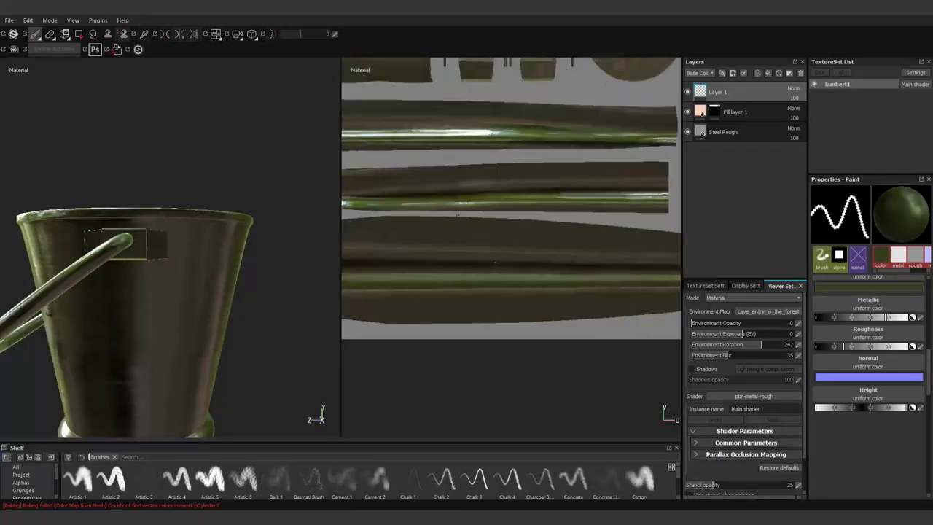
pyautogui.keyDown('shift'); pyautogui.click(460, 328); pyautogui.keyUp('shift')
pyautogui.keyDown('alt'); pyautogui.moveTo(255, 328); pyautogui.dragTo(168, 332); pyautogui.keyUp('alt')
pyautogui.scroll(5, 169, 333)
pyautogui.scroll(-10, 169, 333)
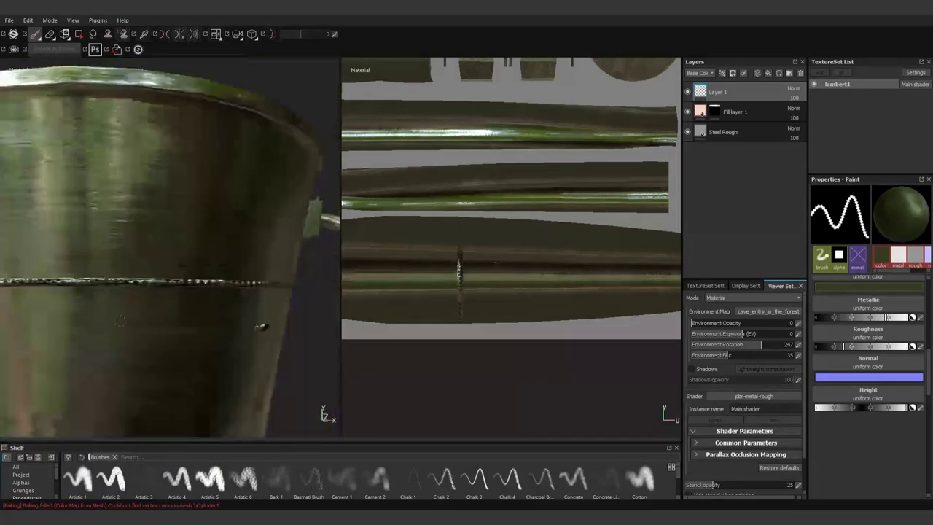
pyautogui.scroll(5, 868, 365)
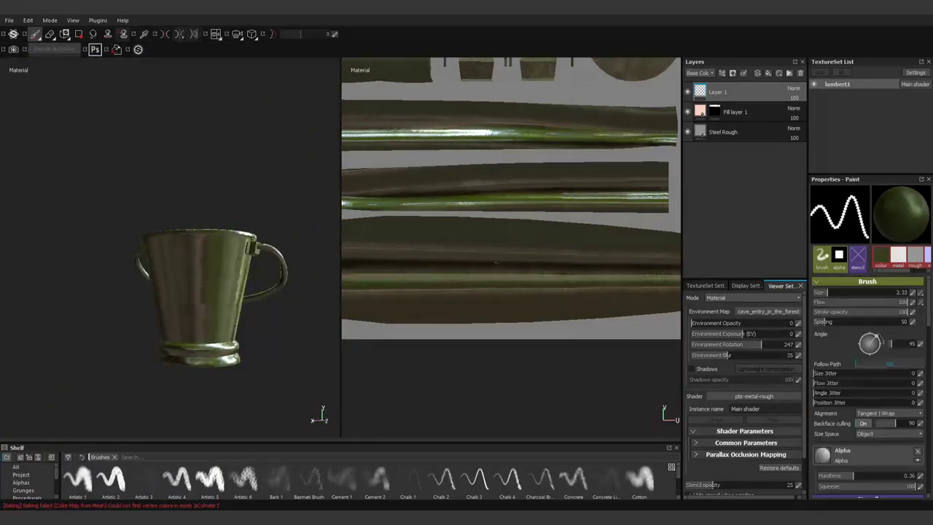
# Set brush spacing to 1 and paint a straight band across the bucket body.
pyautogui.write('1')
pyautogui.press('Return')
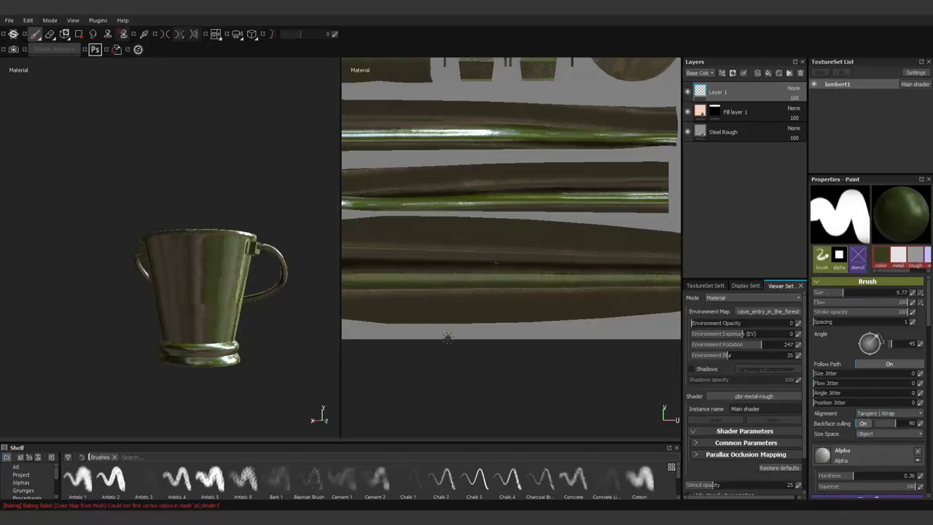
pyautogui.keyDown('shift'); pyautogui.click(448, 215); pyautogui.keyUp('shift')
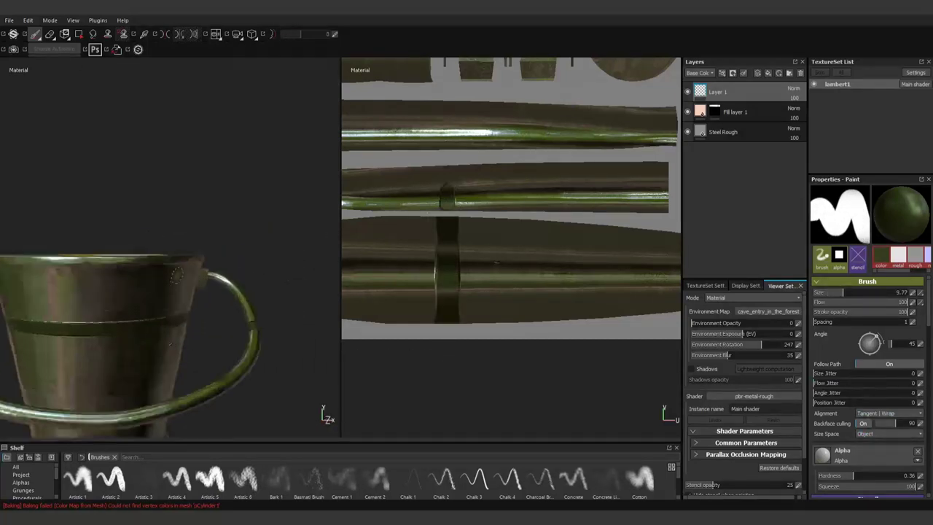
pyautogui.keyDown('alt'); pyautogui.moveTo(167, 255); pyautogui.dragTo(240, 241); pyautogui.keyUp('alt')
pyautogui.scroll(-5, 867, 379)
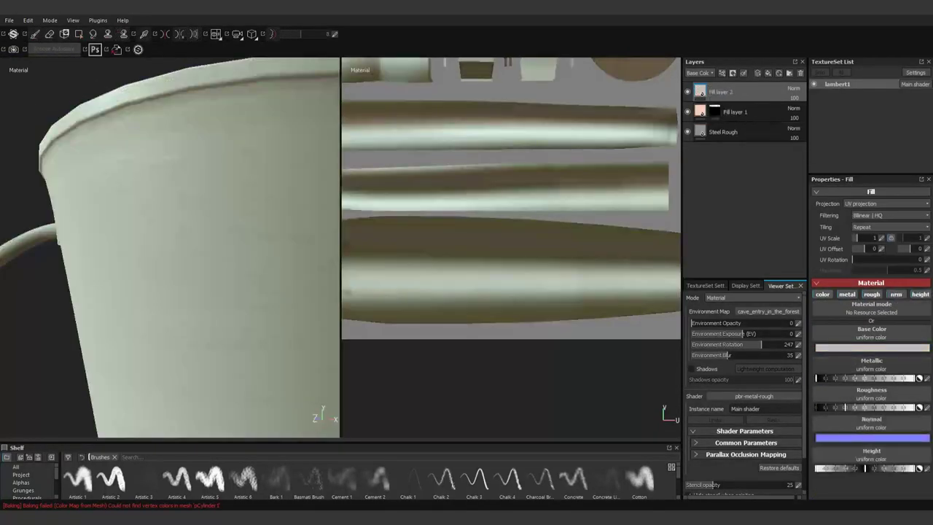
# Lower the copper fill's roughness slightly, then try a stripe and undo it.
pyautogui.moveTo(845, 406); pyautogui.dragTo(842, 407)
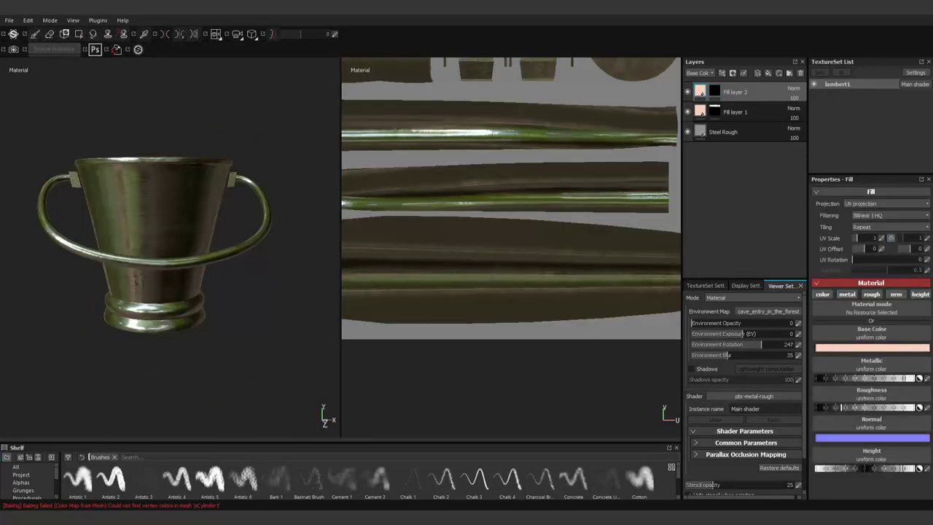
pyautogui.press('1')
pyautogui.keyDown('shift'); pyautogui.click(461, 314); pyautogui.keyUp('shift')
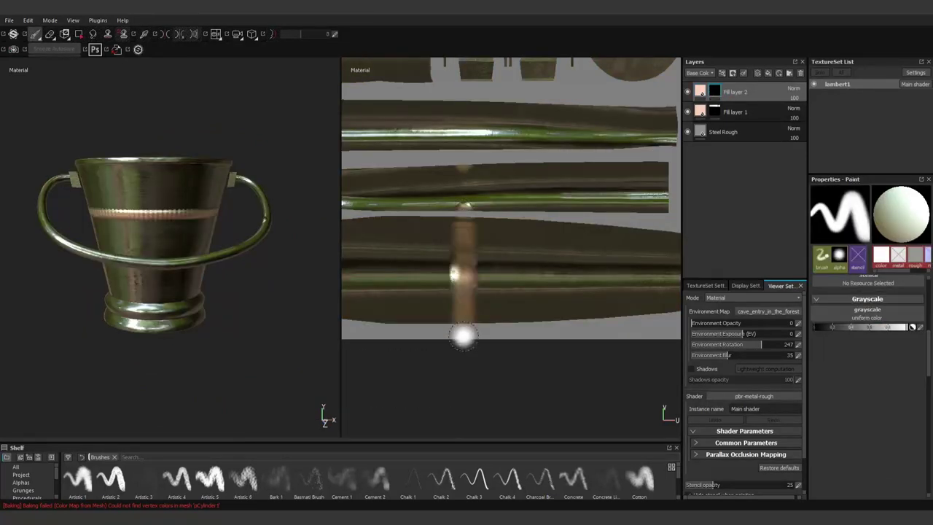
pyautogui.scroll(5, 146, 204)
pyautogui.scroll(-8, 191, 209)
pyautogui.keyDown('alt'); pyautogui.moveTo(191, 210); pyautogui.dragTo(160, 211); pyautogui.keyUp('alt')
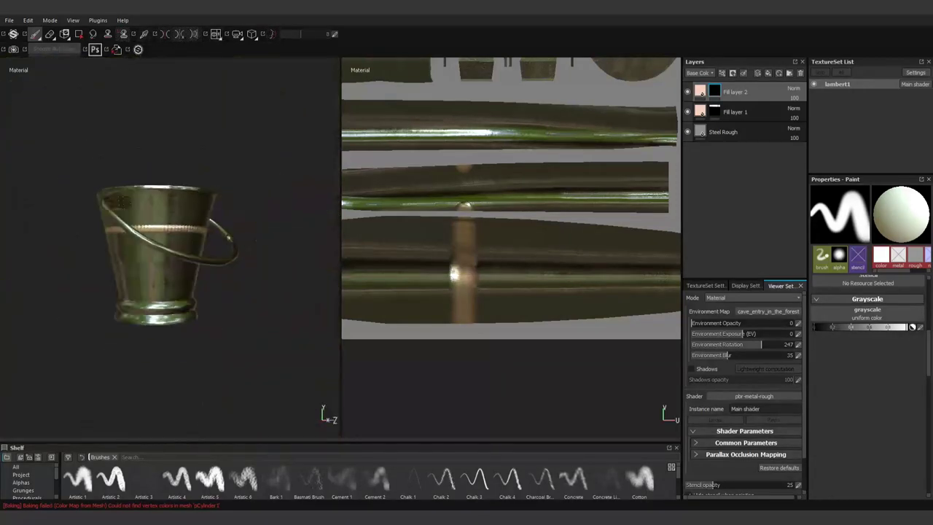
pyautogui.hotkey('ctrl', 'z')
# Paint a straight copper band across the body strip and check its position.
pyautogui.scroll(5, 868, 364)
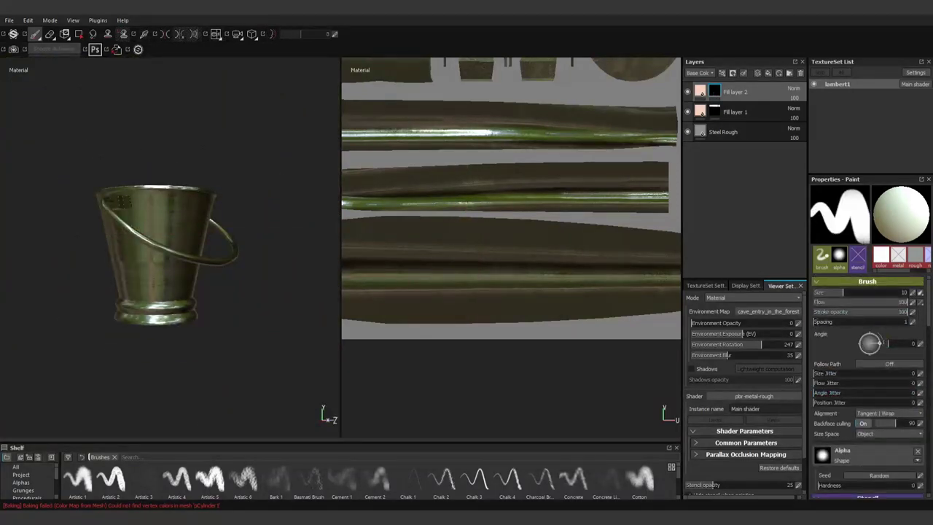
pyautogui.scroll(-3, 867, 365)
pyautogui.scroll(3, 867, 365)
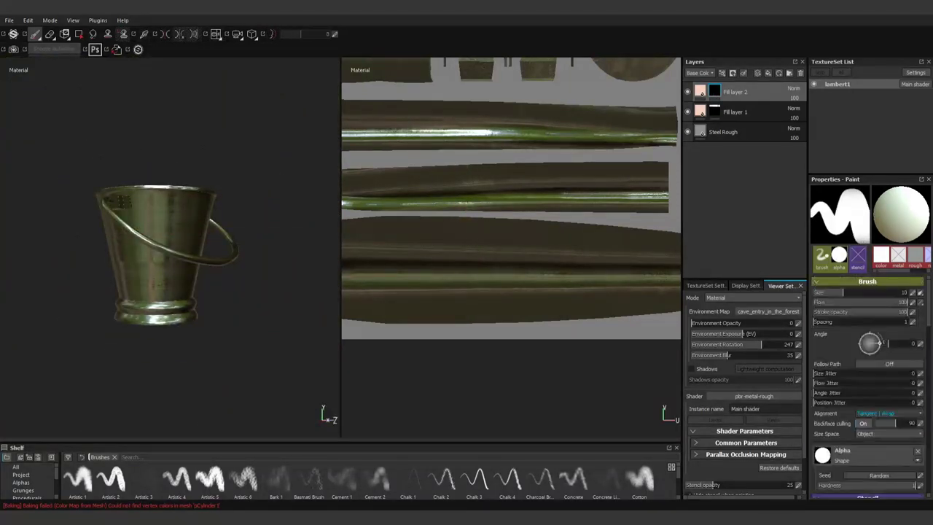
pyautogui.moveTo(434, 211); pyautogui.dragTo(434, 343)
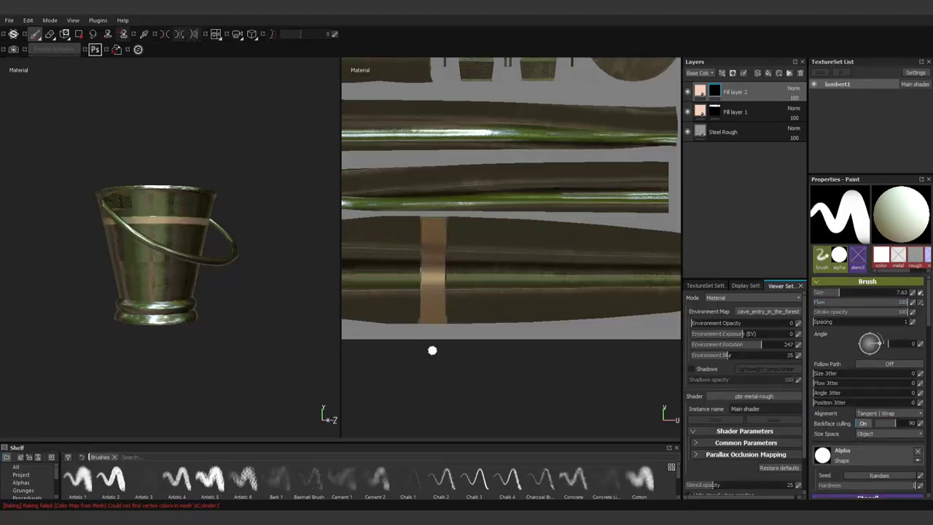
pyautogui.keyDown('alt'); pyautogui.moveTo(182, 255); pyautogui.dragTo(146, 256); pyautogui.keyUp('alt')
pyautogui.scroll(5, 146, 255)
pyautogui.scroll(-5, 250, 250)
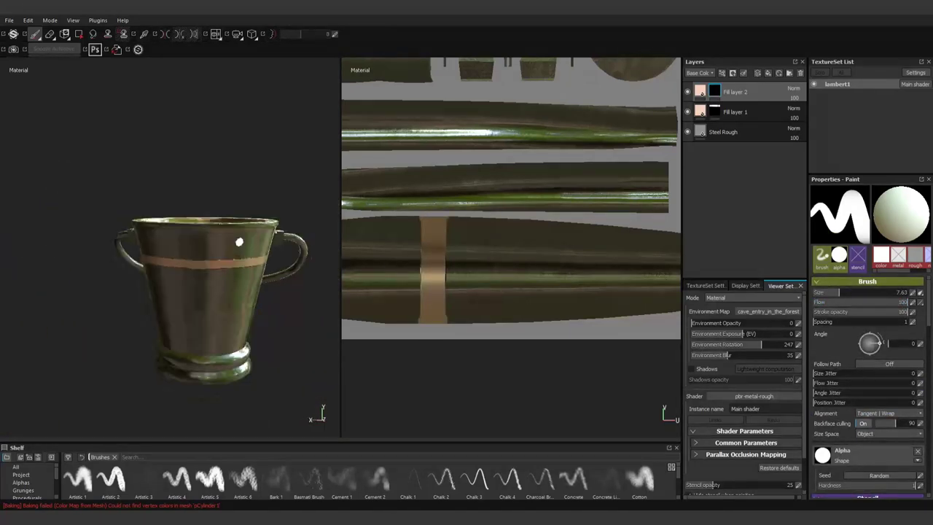
pyautogui.keyDown('alt'); pyautogui.moveTo(250, 250); pyautogui.dragTo(510, 273); pyautogui.keyUp('alt')
# Paint a second copper band beside the first.
pyautogui.keyDown('shift'); pyautogui.click(493, 333); pyautogui.keyUp('shift')
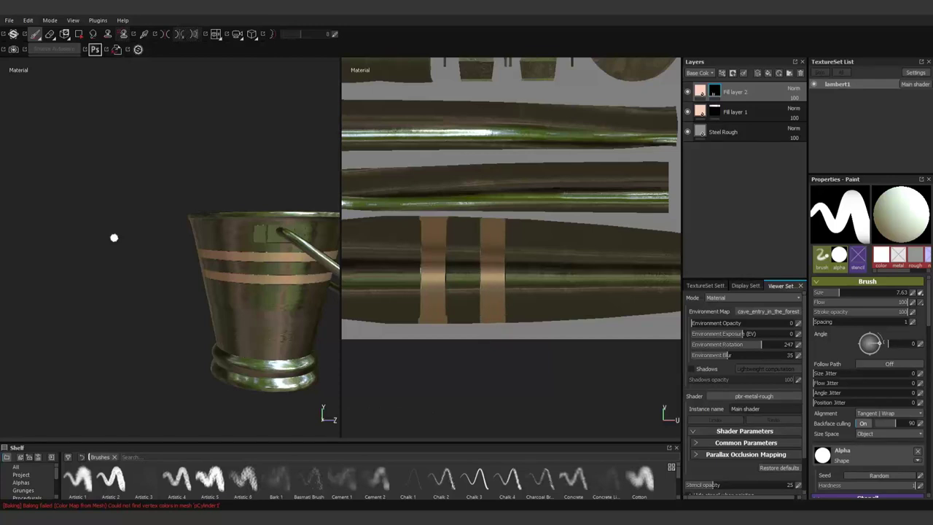
pyautogui.keyDown('alt'); pyautogui.moveTo(114, 235); pyautogui.dragTo(167, 328); pyautogui.keyUp('alt')
pyautogui.keyDown('alt'); pyautogui.moveTo(116, 219); pyautogui.dragTo(117, 306); pyautogui.keyUp('alt')
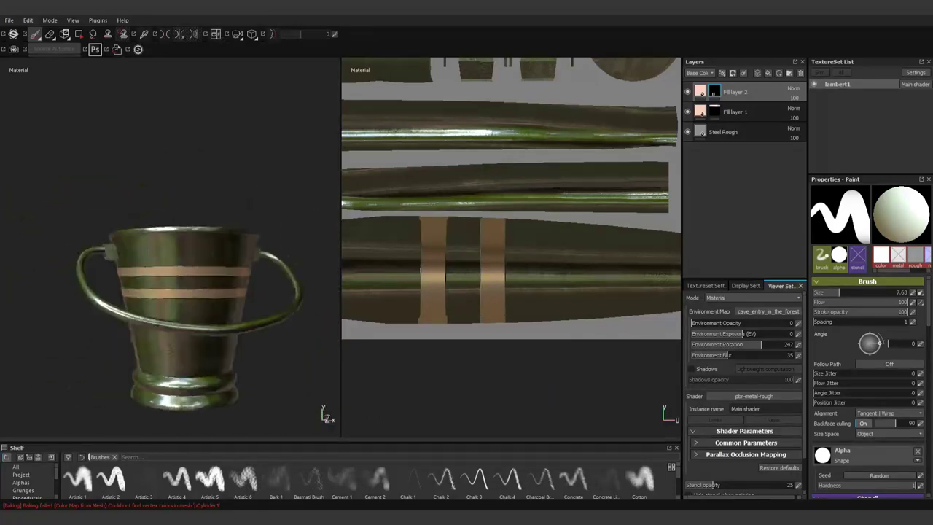
pyautogui.scroll(3, 182, 292)
pyautogui.scroll(2, 463, 205)
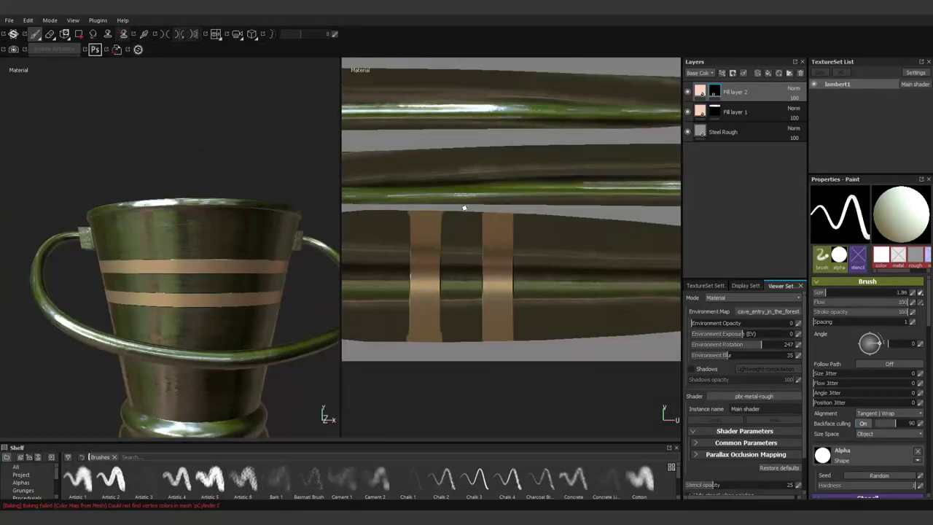
pyautogui.moveTo(340, 442); pyautogui.dragTo(340, 250)
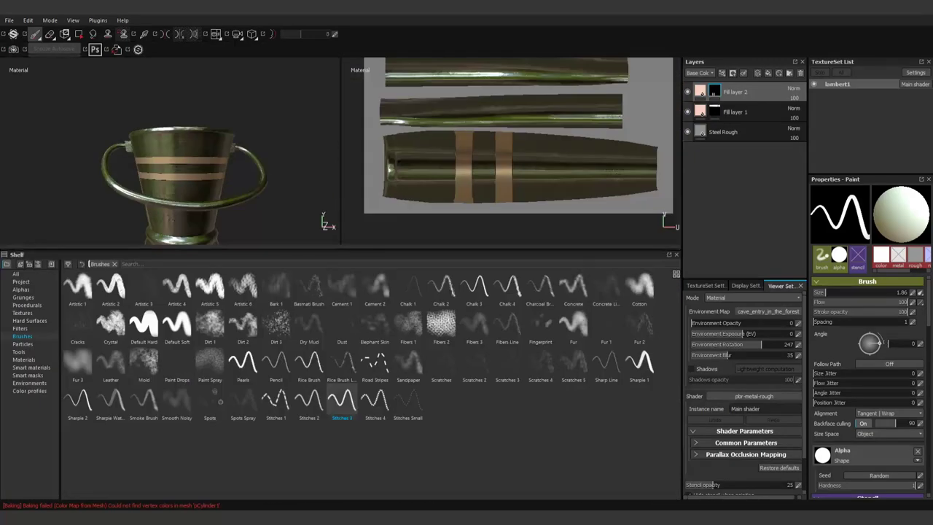
# Try the Circles procedural at UV scale 20 as the copper base colour, then undo it.
pyautogui.click(20, 289)
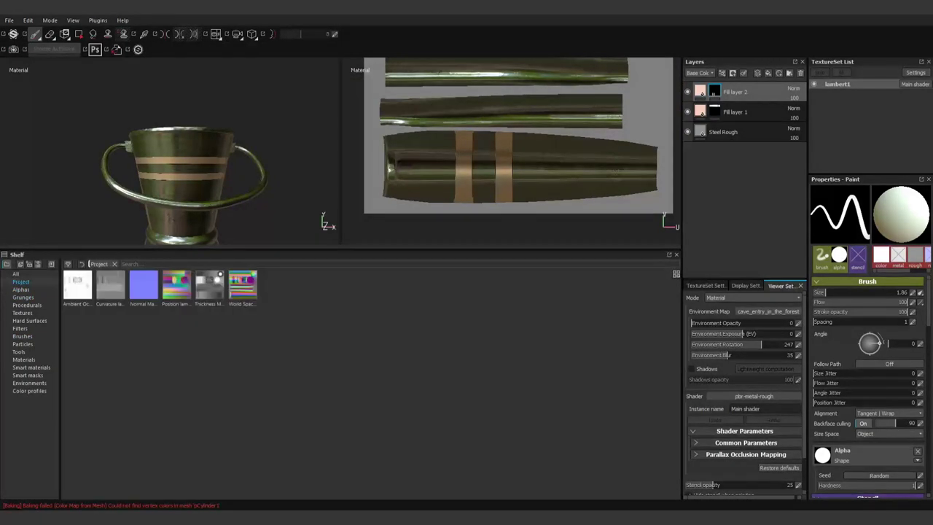
pyautogui.click(27, 305)
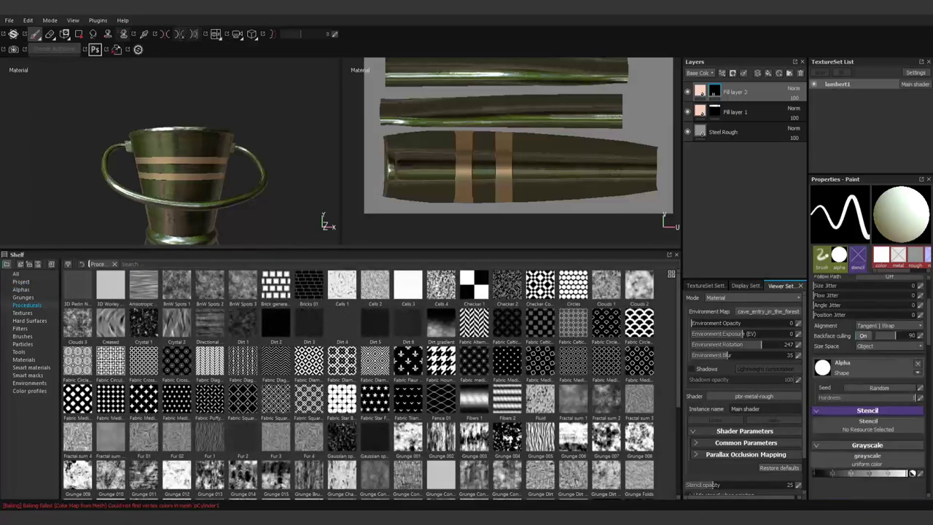
pyautogui.click(699, 92)
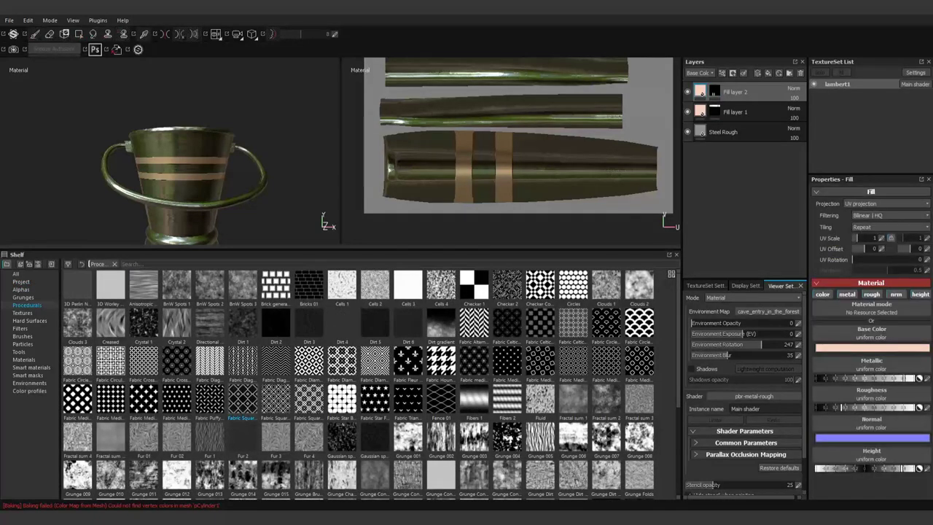
pyautogui.moveTo(242, 400); pyautogui.dragTo(700, 91)
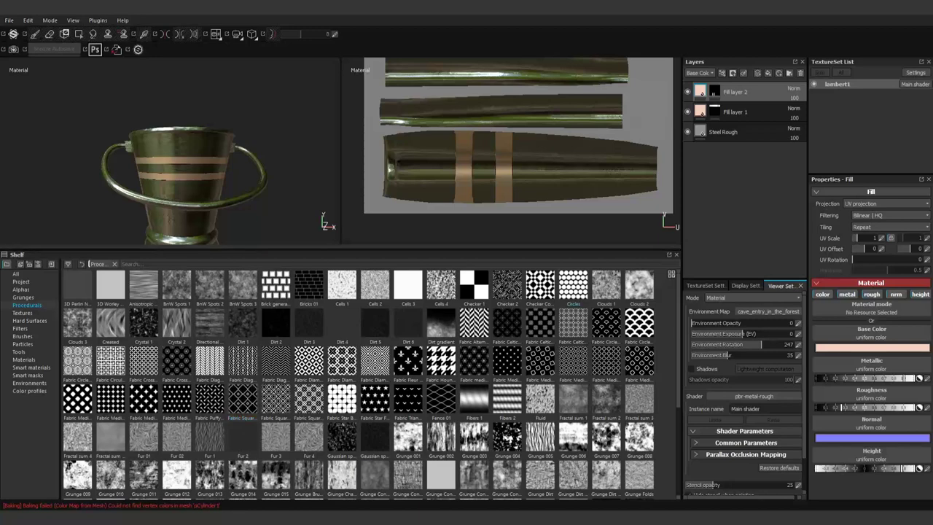
pyautogui.moveTo(573, 285); pyautogui.dragTo(871, 348)
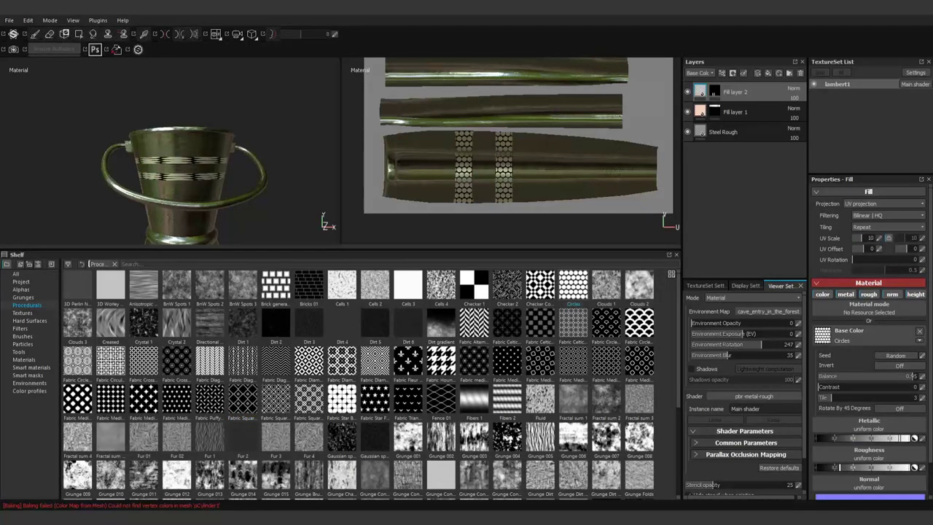
pyautogui.write('20')
pyautogui.press('Return')
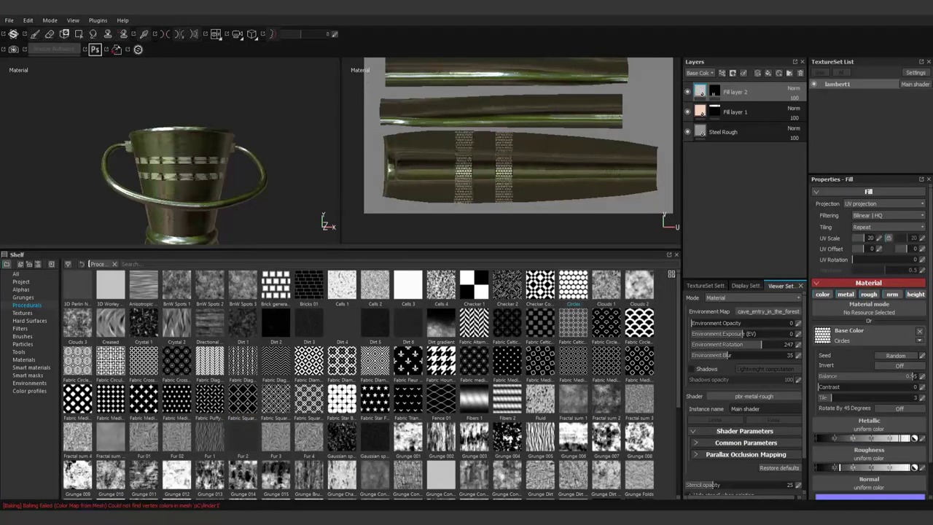
pyautogui.moveTo(340, 249); pyautogui.dragTo(341, 445)
pyautogui.keyDown('alt'); pyautogui.moveTo(168, 248); pyautogui.dragTo(219, 248); pyautogui.keyUp('alt')
pyautogui.hotkey('ctrl', 'z')
pyautogui.hotkey('ctrl', 'z')
pyautogui.hotkey('ctrl', 'z')
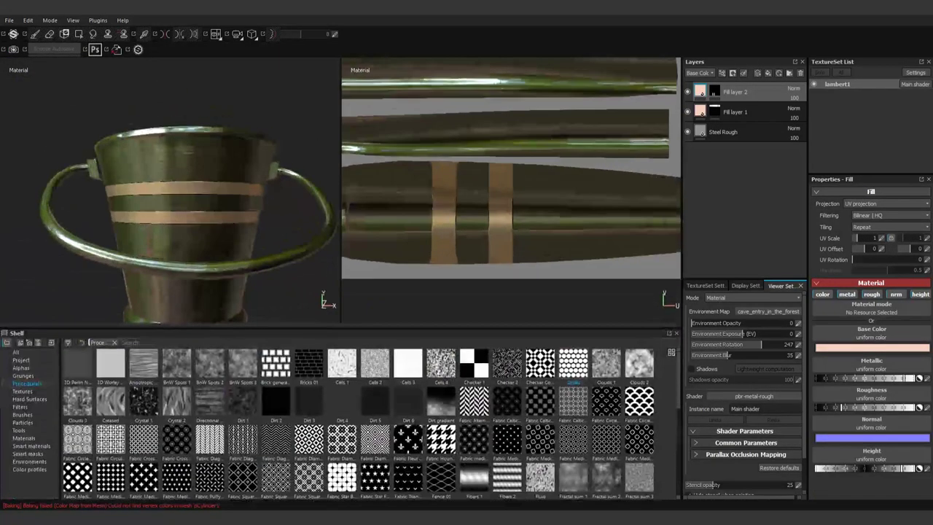
# Show Fill layer 1 and put the Circles pattern in its Metallic channel at UV scale 2.
pyautogui.keyDown('alt'); pyautogui.moveTo(168, 218); pyautogui.dragTo(168, 146); pyautogui.keyUp('alt')
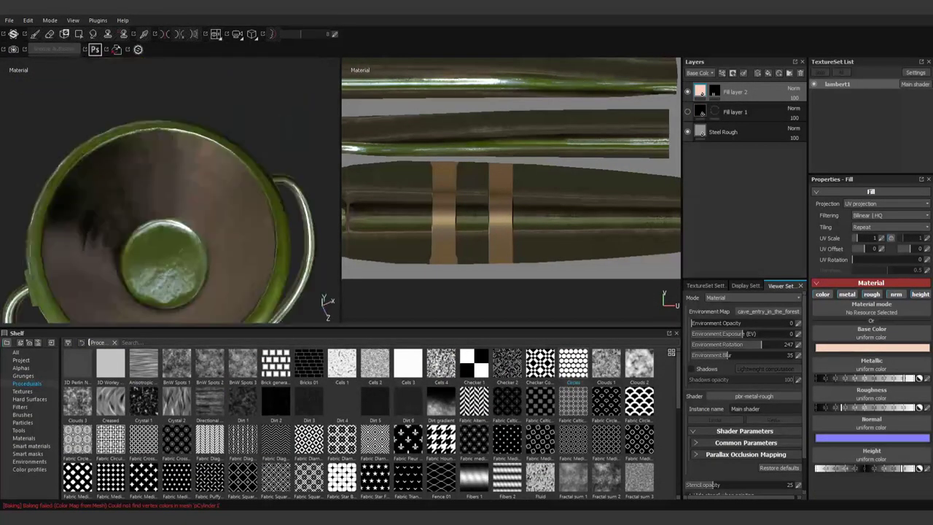
pyautogui.click(687, 111)
pyautogui.click(735, 112)
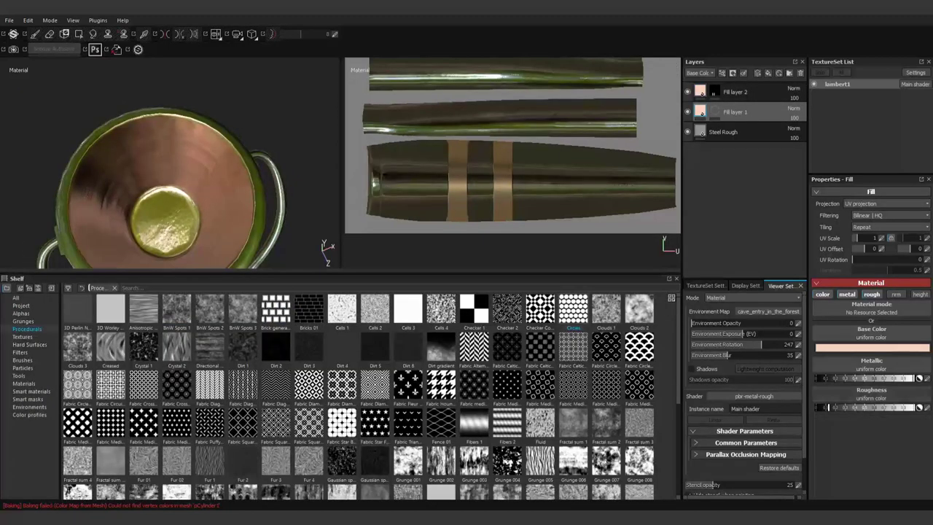
pyautogui.moveTo(573, 310); pyautogui.dragTo(871, 371)
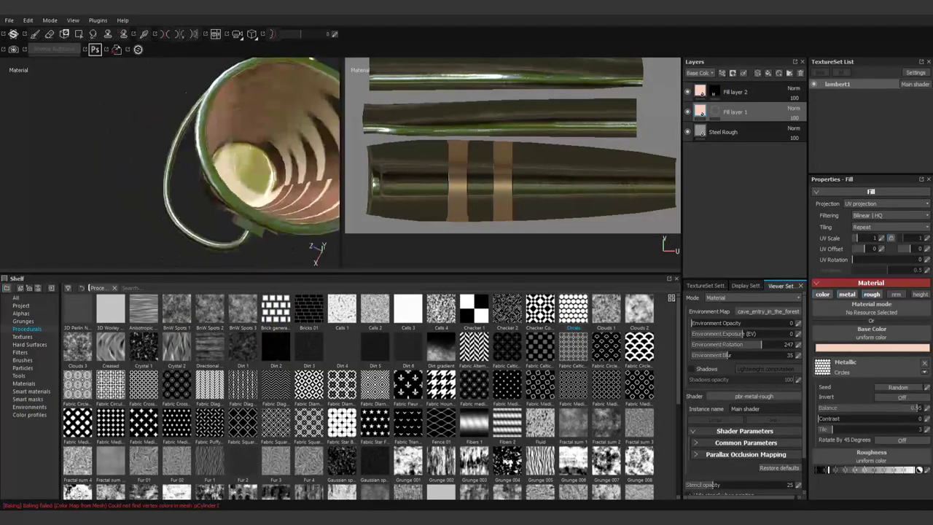
pyautogui.keyDown('alt'); pyautogui.moveTo(167, 182); pyautogui.dragTo(168, 146); pyautogui.keyUp('alt')
pyautogui.moveTo(860, 237); pyautogui.dragTo(869, 238)
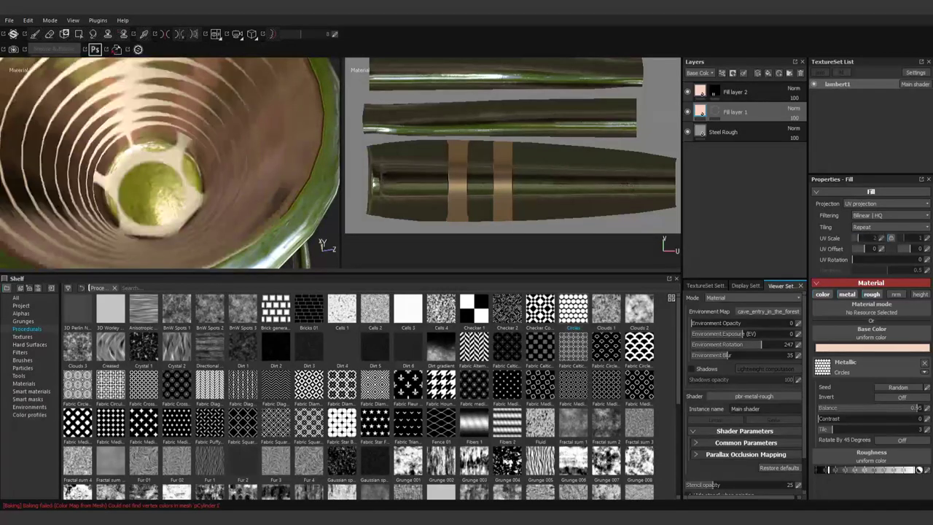
# Inspect the interior rings, then select the Steel Rough layer.
pyautogui.press('f')
pyautogui.keyDown('alt'); pyautogui.moveTo(167, 219); pyautogui.dragTo(219, 182); pyautogui.keyUp('alt')
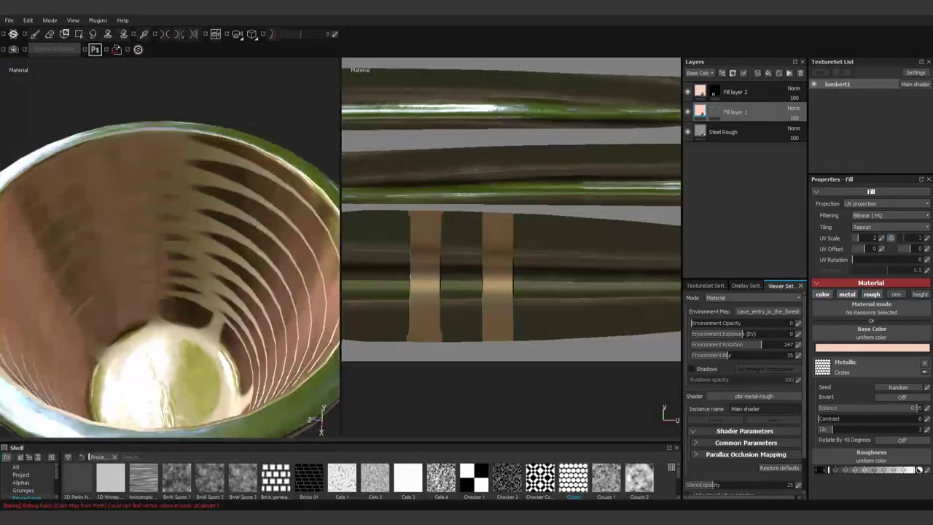
pyautogui.moveTo(167, 219)
pyautogui.keyDown('alt'); pyautogui.mouseDown()
pyautogui.moveTo(190, 255)
pyautogui.moveTo(168, 218)
pyautogui.mouseUp(); pyautogui.keyUp('alt')
pyautogui.moveTo(168, 218)
pyautogui.keyDown('alt'); pyautogui.mouseDown(button='right')
pyautogui.moveTo(168, 182)
pyautogui.moveTo(167, 241)
pyautogui.mouseUp(button='right'); pyautogui.keyUp('alt')
pyautogui.press('f')
pyautogui.keyDown('alt'); pyautogui.moveTo(168, 218); pyautogui.dragTo(189, 233); pyautogui.keyUp('alt')
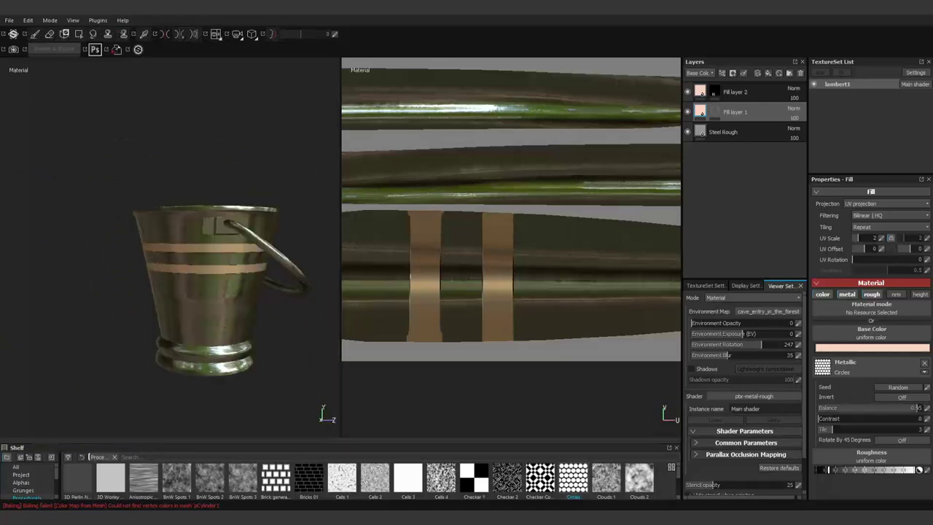
pyautogui.moveTo(341, 442); pyautogui.dragTo(341, 270)
pyautogui.click(723, 132)
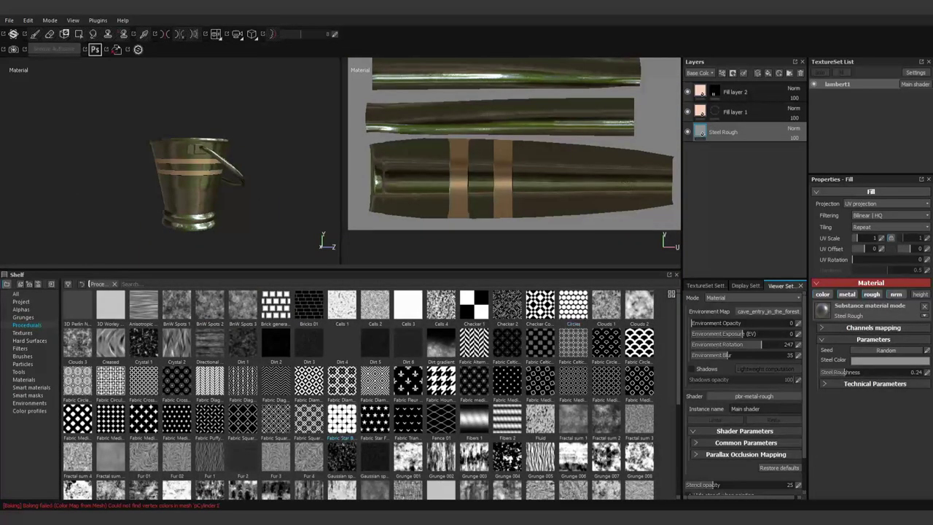
# Raise the Steel Rough normal intensity to 0.54 and view the bucket in 3D only.
pyautogui.click(831, 383)
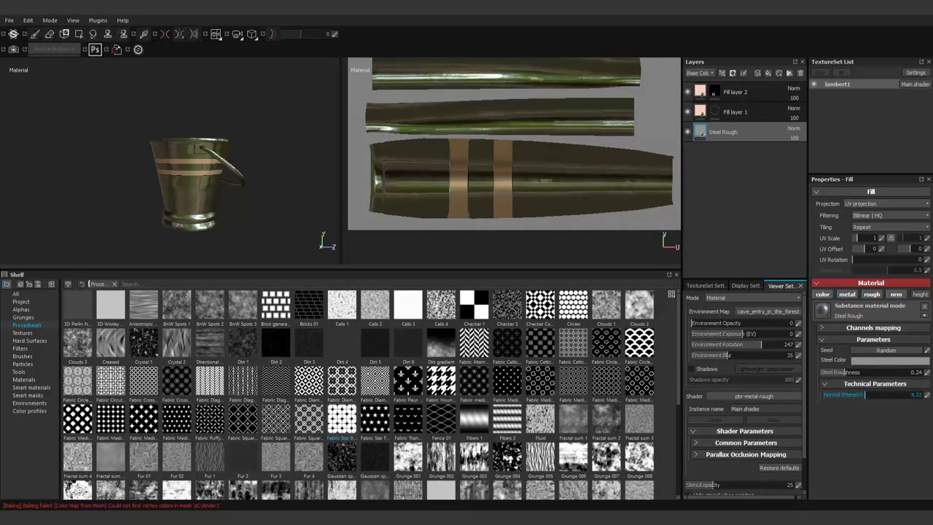
pyautogui.moveTo(865, 395); pyautogui.dragTo(874, 395)
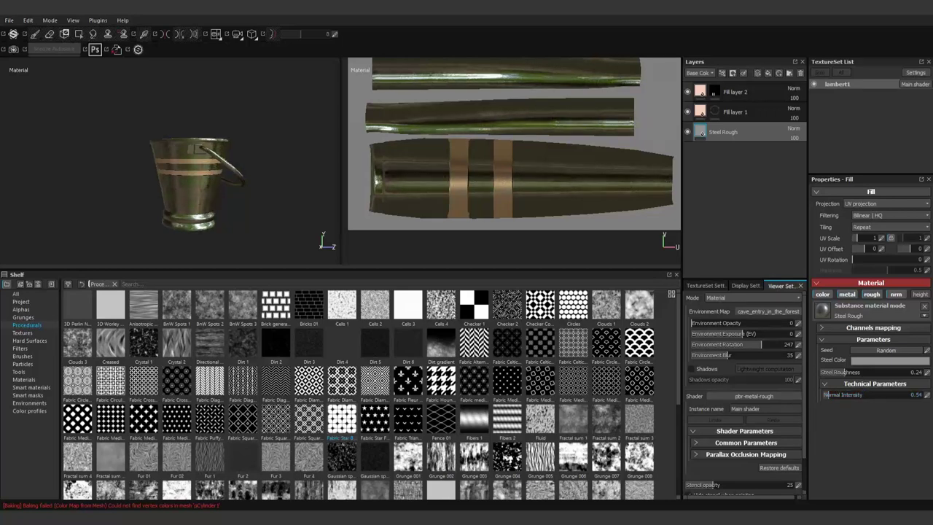
pyautogui.moveTo(291, 270); pyautogui.dragTo(291, 442)
pyautogui.press('F2')
pyautogui.keyDown('alt'); pyautogui.moveTo(335, 248); pyautogui.dragTo(437, 219); pyautogui.keyUp('alt')
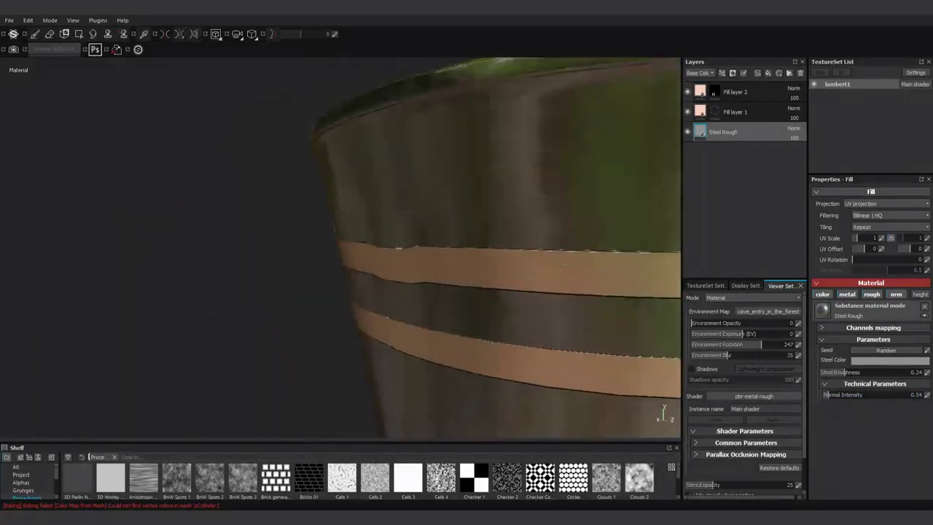
pyautogui.press('f')
# Rotate the environment lighting around the bucket.
pyautogui.keyDown('alt'); pyautogui.moveTo(314, 247); pyautogui.dragTo(386, 241); pyautogui.keyUp('alt')
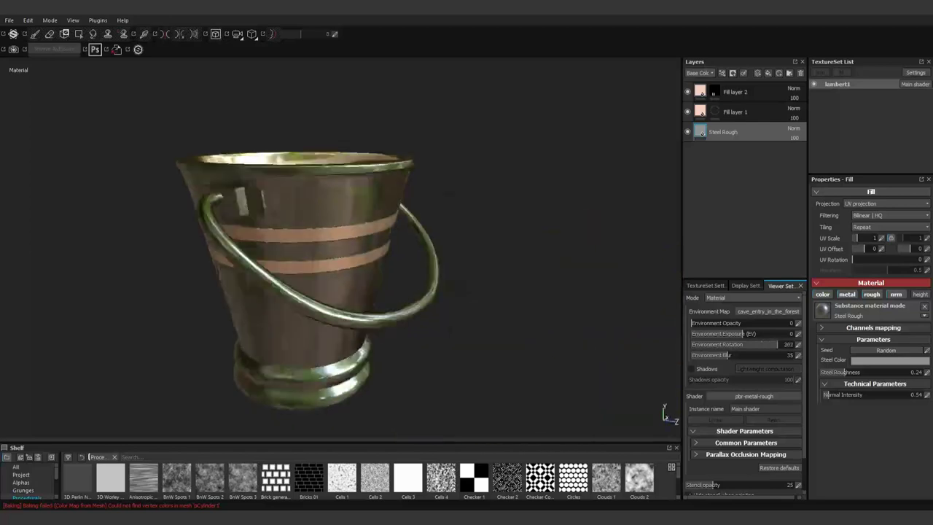
pyautogui.moveTo(313, 247)
pyautogui.keyDown('alt'); pyautogui.mouseDown(button='right')
pyautogui.moveTo(386, 262)
pyautogui.moveTo(240, 233)
pyautogui.moveTo(408, 248)
pyautogui.mouseUp(button='right'); pyautogui.keyUp('alt')
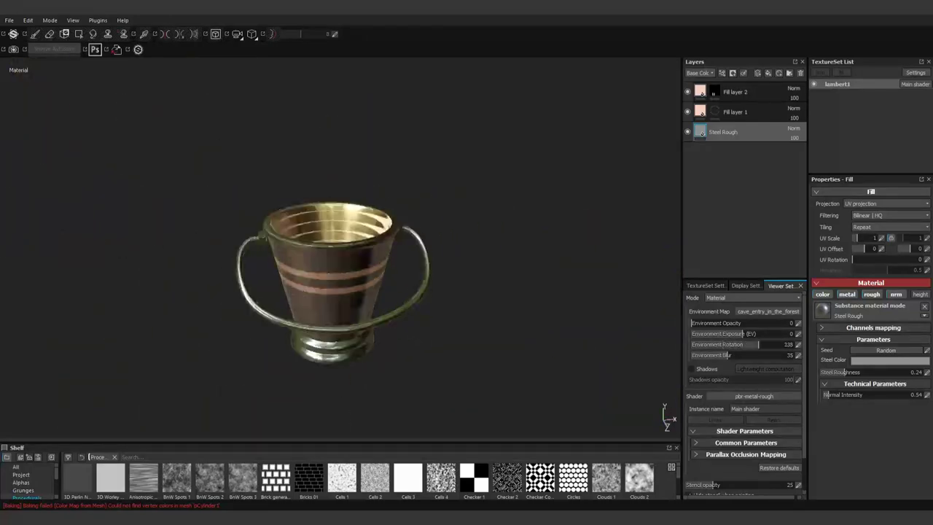
pyautogui.keyDown('alt'); pyautogui.moveTo(313, 247); pyautogui.dragTo(350, 247, button='right'); pyautogui.keyUp('alt')
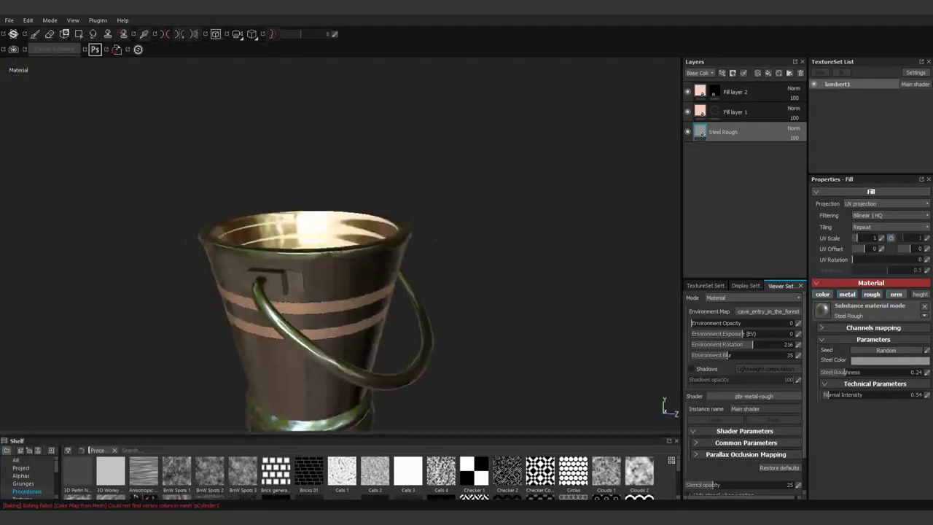
pyautogui.keyDown('alt'); pyautogui.moveTo(336, 291); pyautogui.dragTo(408, 291, button='right'); pyautogui.keyUp('alt')
pyautogui.moveTo(340, 440); pyautogui.dragTo(340, 295)
# Choose the Screw Bolt tool and target Fill layer 2's mask.
pyautogui.click(21, 334)
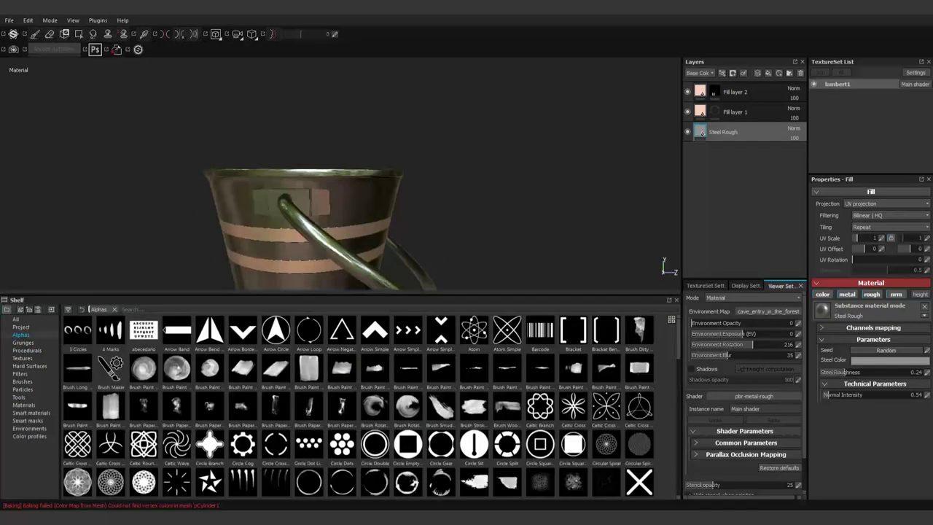
pyautogui.click(18, 396)
pyautogui.click(275, 332)
pyautogui.scroll(2, 328, 219)
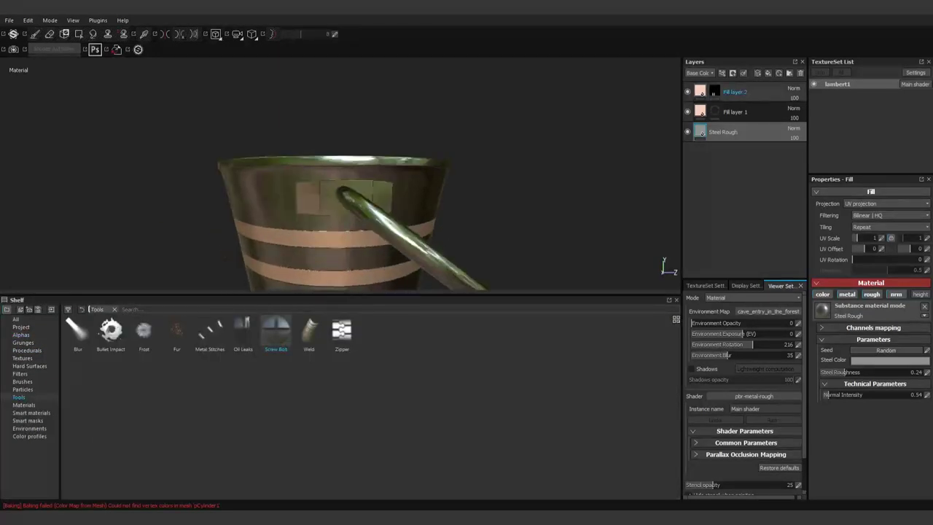
pyautogui.click(714, 91)
pyautogui.moveTo(341, 295); pyautogui.dragTo(340, 440)
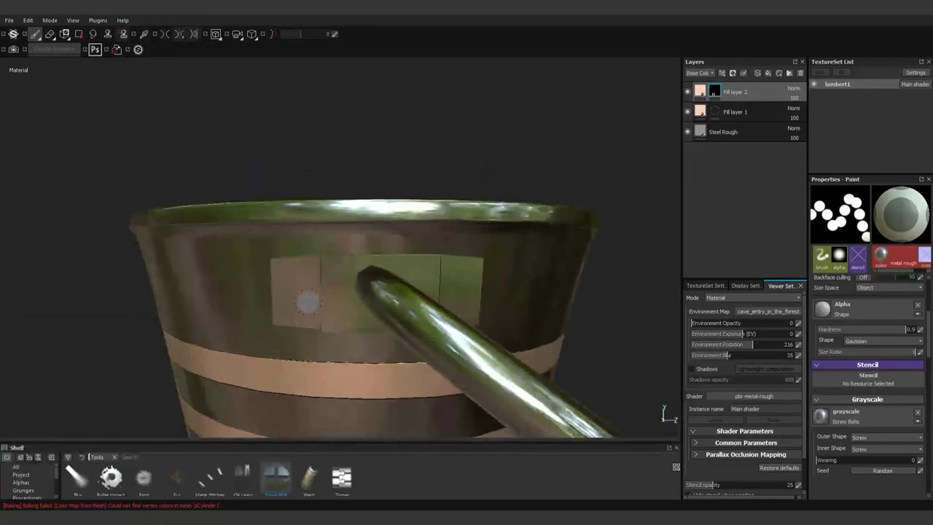
pyautogui.scroll(5, 302, 285)
# Stamp a screw bolt onto the handle plate and check it from both sides.
pyautogui.click(303, 285)
pyautogui.scroll(-5, 491, 396)
pyautogui.keyDown('alt'); pyautogui.moveTo(491, 396); pyautogui.dragTo(373, 264); pyautogui.keyUp('alt')
pyautogui.scroll(5, 372, 263)
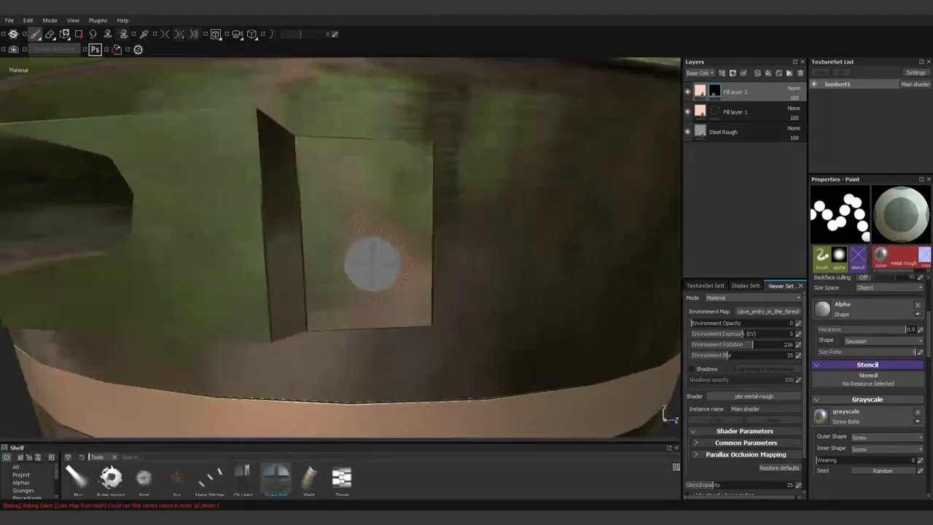
pyautogui.scroll(-5, 370, 231)
pyautogui.scroll(-3, 452, 337)
pyautogui.scroll(-3, 452, 338)
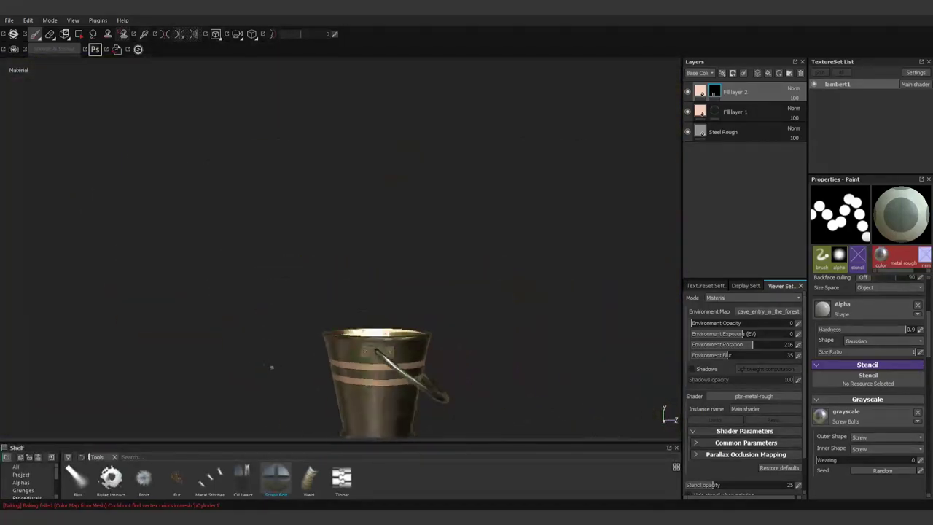
pyautogui.keyDown('alt'); pyautogui.moveTo(271, 371); pyautogui.dragTo(515, 251); pyautogui.keyUp('alt')
pyautogui.scroll(5, 515, 251)
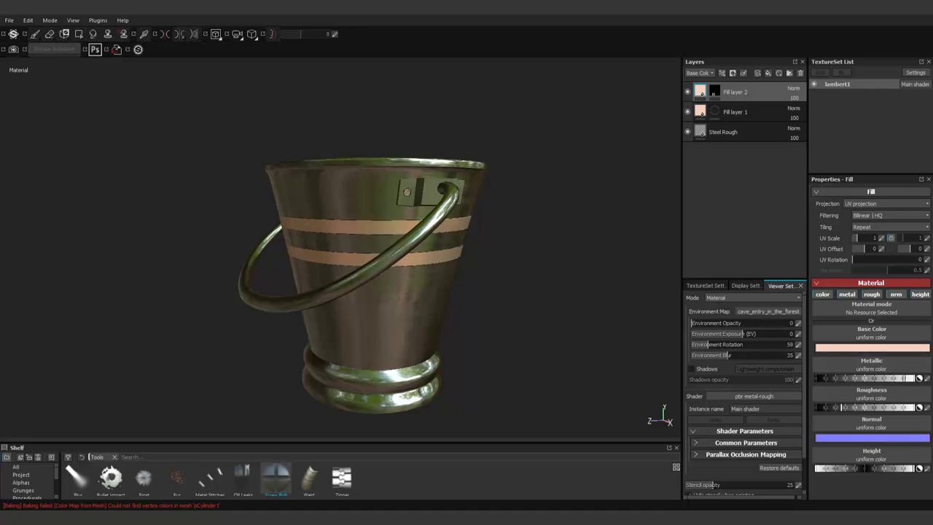
pyautogui.press('F1')
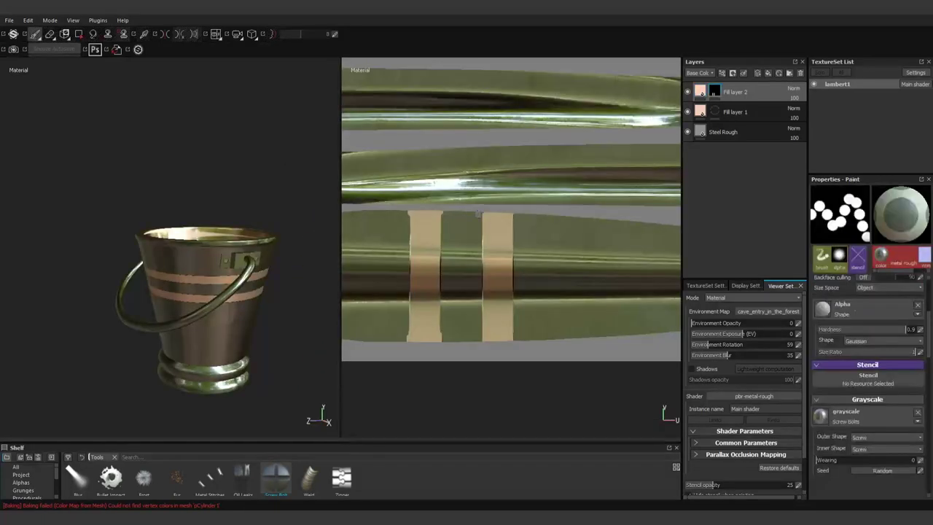
# Paint a thin line between the copper bands with a 2.44-size Default Hard brush.
pyautogui.press('1')
pyautogui.click(21, 348)
pyautogui.click(23, 419)
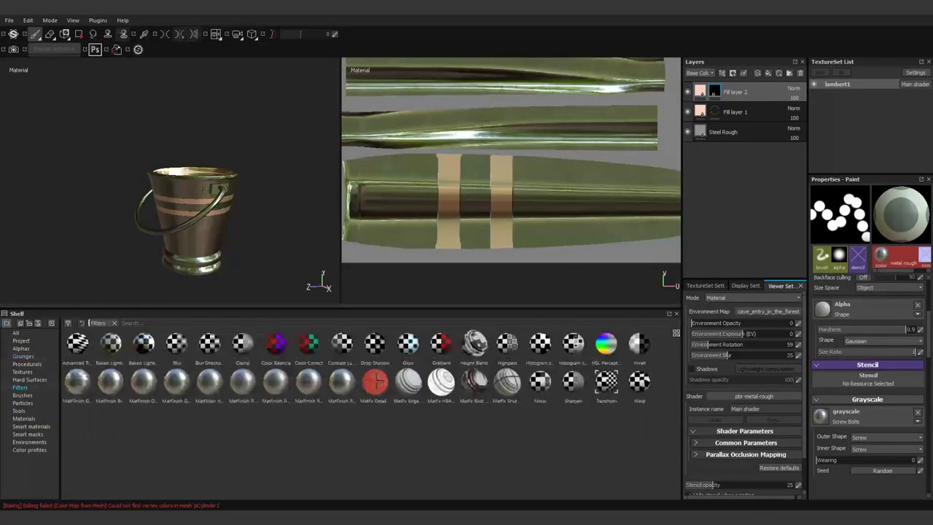
pyautogui.click(22, 395)
pyautogui.click(77, 347)
pyautogui.click(143, 380)
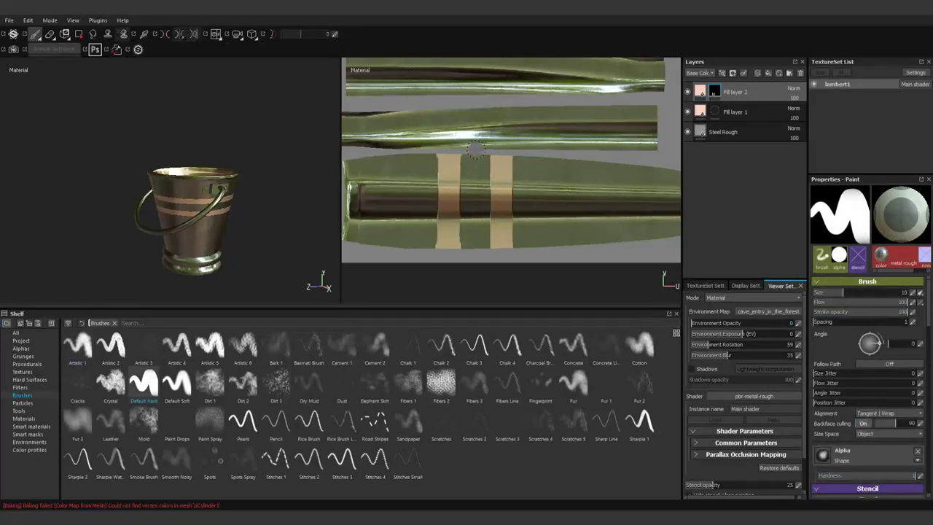
pyautogui.keyDown('ctrl'); pyautogui.moveTo(474, 149); pyautogui.dragTo(475, 151, button='right'); pyautogui.keyUp('ctrl')
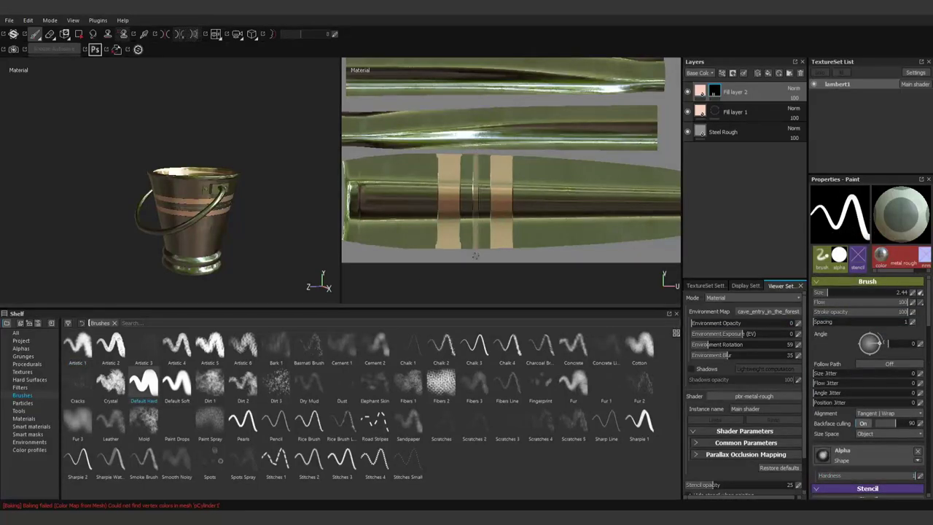
pyautogui.keyDown('alt'); pyautogui.moveTo(182, 183); pyautogui.dragTo(189, 219); pyautogui.keyUp('alt')
# Rotate the environment lighting to 292 in 3D-only view and preview an Iray render.
pyautogui.moveTo(341, 308); pyautogui.dragTo(341, 441)
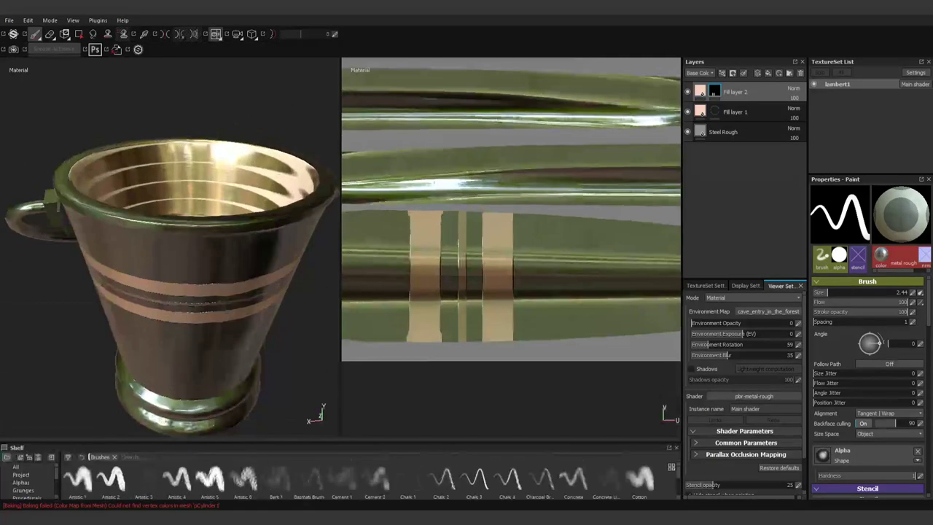
pyautogui.press('F2')
pyautogui.keyDown('shift'); pyautogui.moveTo(321, 295); pyautogui.dragTo(380, 295, button='right'); pyautogui.keyUp('shift')
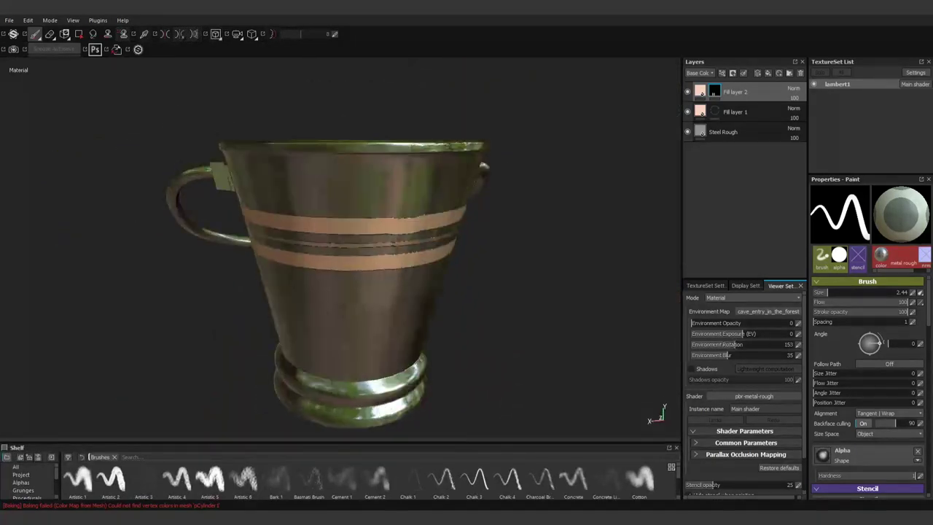
pyautogui.moveTo(320, 291)
pyautogui.keyDown('alt'); pyautogui.mouseDown()
pyautogui.moveTo(233, 292)
pyautogui.moveTo(423, 292)
pyautogui.mouseUp(); pyautogui.keyUp('alt')
pyautogui.keyDown('shift'); pyautogui.moveTo(423, 291); pyautogui.dragTo(481, 291, button='right'); pyautogui.keyUp('shift')
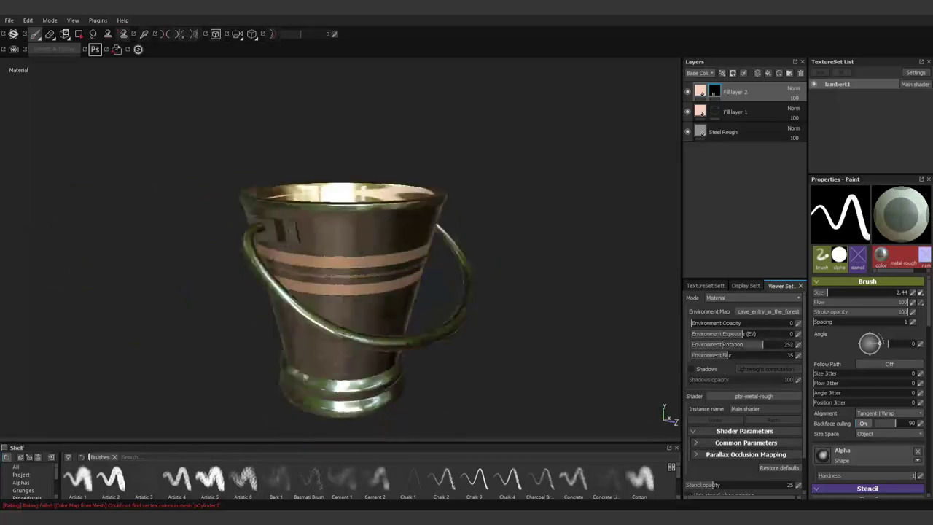
pyautogui.keyDown('alt'); pyautogui.moveTo(481, 292); pyautogui.dragTo(510, 292); pyautogui.keyUp('alt')
pyautogui.keyDown('shift'); pyautogui.moveTo(343, 306); pyautogui.dragTo(459, 306, button='right'); pyautogui.keyUp('shift')
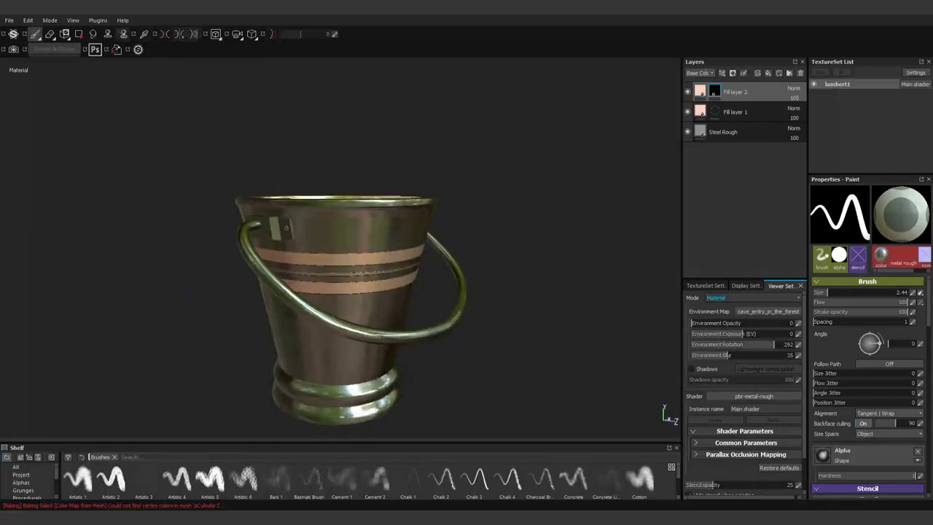
pyautogui.click(745, 285)
pyautogui.click(785, 285)
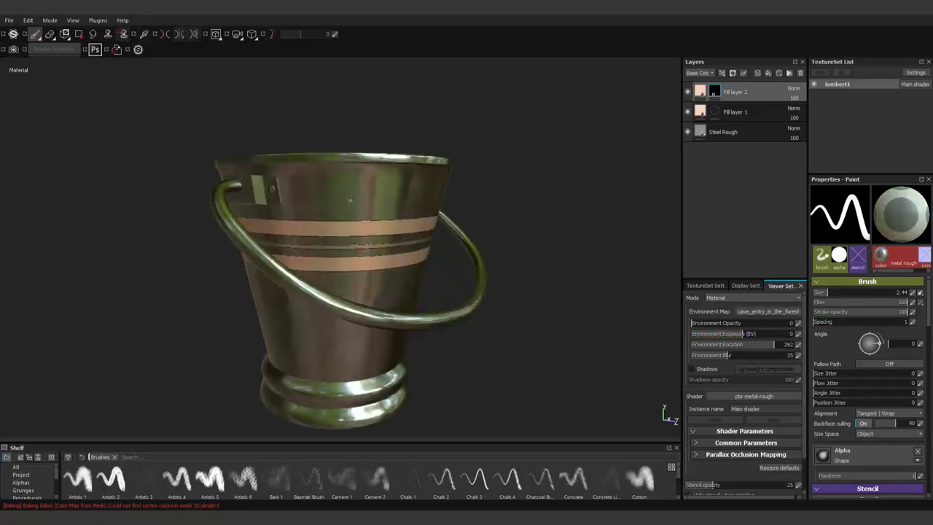
pyautogui.press('F10')
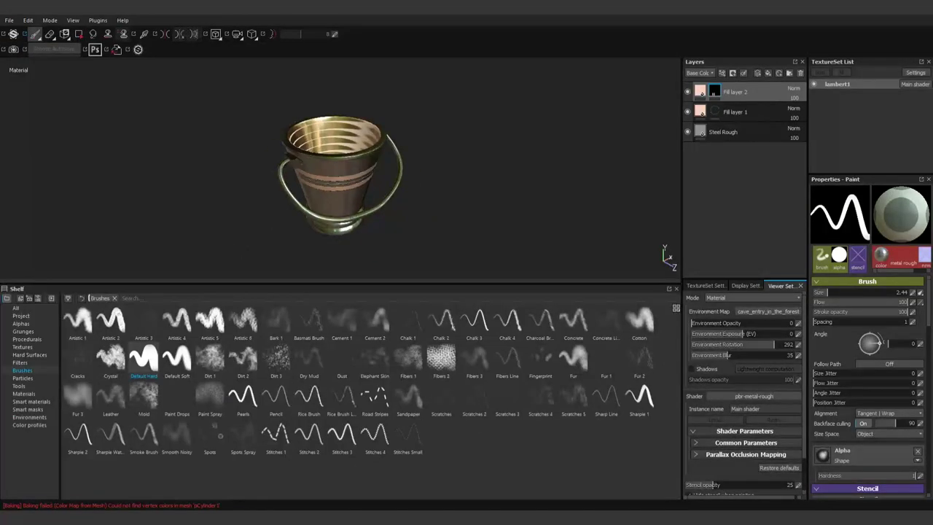
# Select Steel Rough and try Iron Rough and other metals on the body.
pyautogui.click(723, 132)
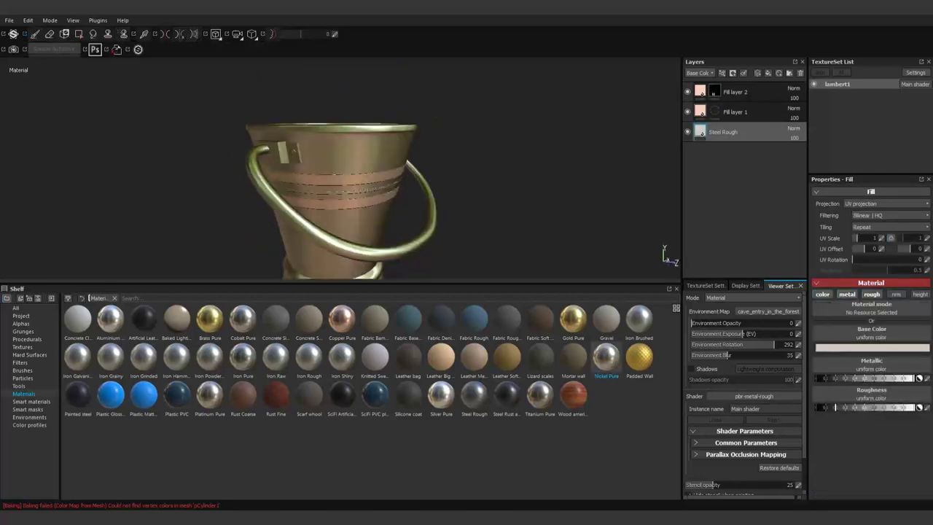
pyautogui.click(308, 389)
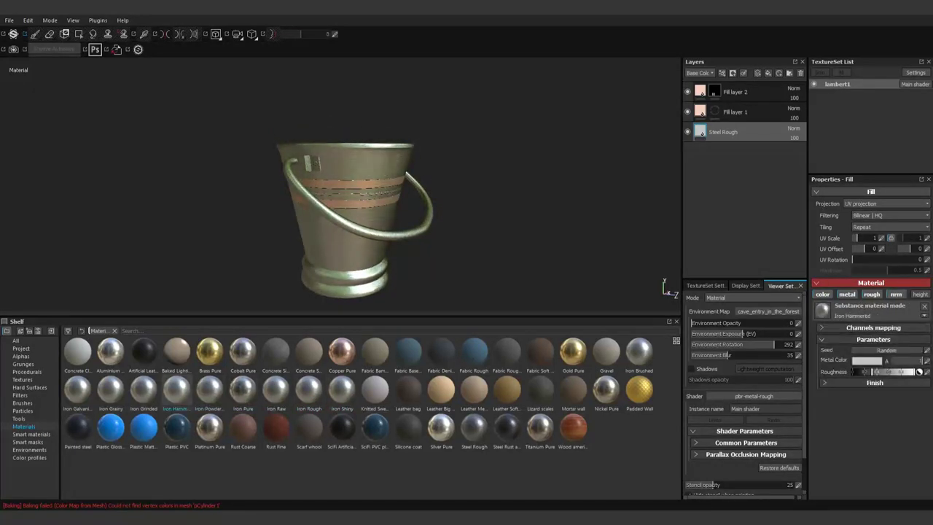
pyautogui.click(177, 426)
pyautogui.keyDown('alt'); pyautogui.moveTo(350, 219); pyautogui.dragTo(364, 182); pyautogui.keyUp('alt')
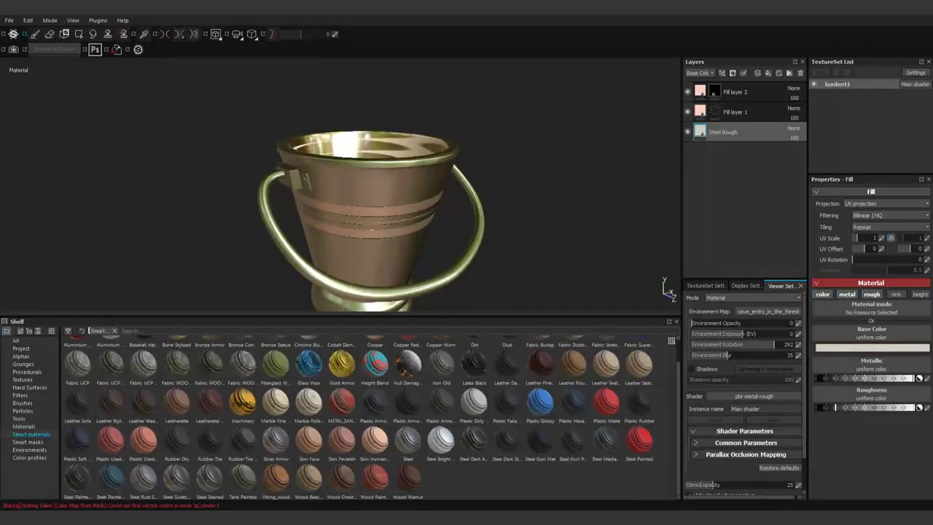
# Add the Steel smart material under Steel Rough, hide Steel Rough, and start an Iray render.
pyautogui.click(408, 439)
pyautogui.moveTo(408, 438); pyautogui.dragTo(729, 142)
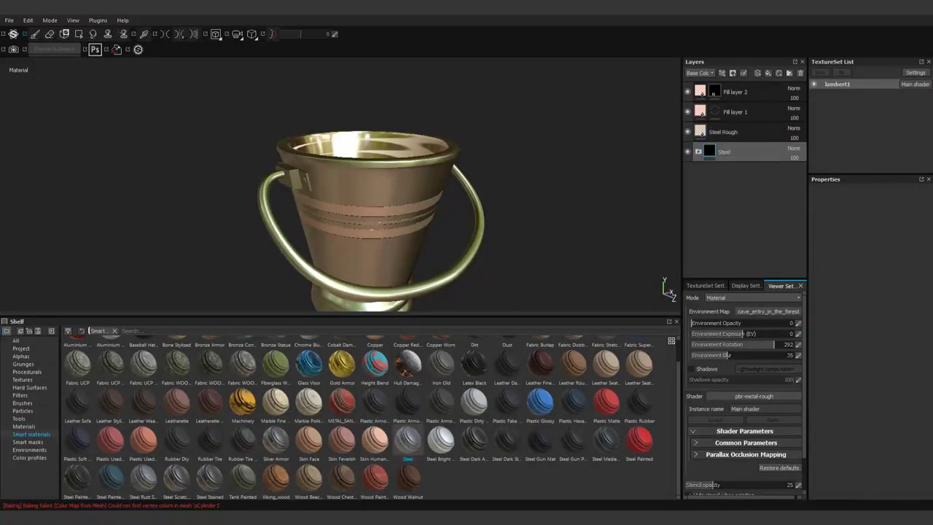
pyautogui.click(688, 132)
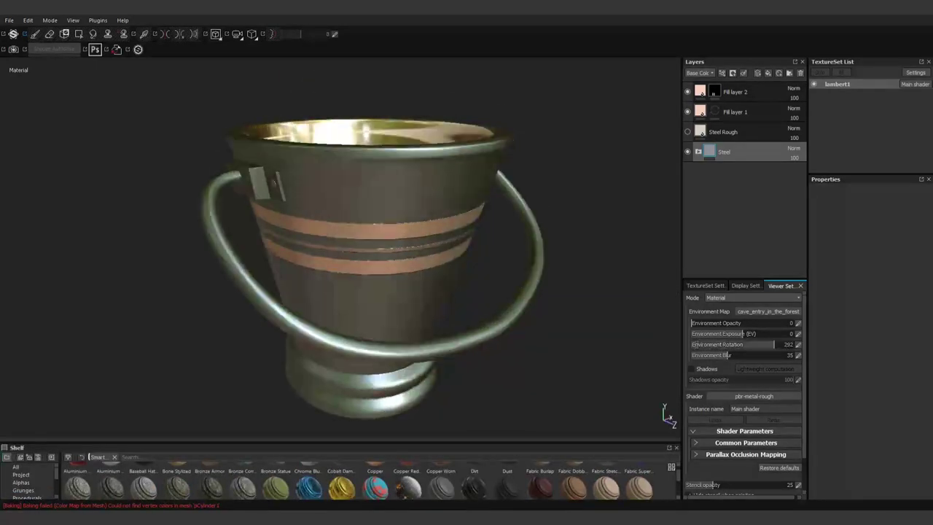
pyautogui.click(13, 49)
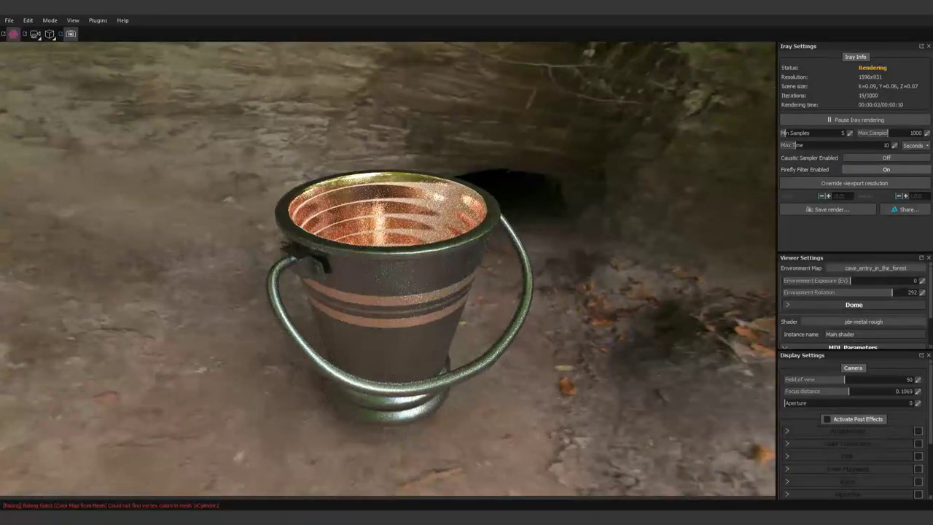
# Leave Iray and clear copper from the bucket's outer body on Fill layer 1's mask with rectangle Polygon Fill.
pyautogui.click(13, 33)
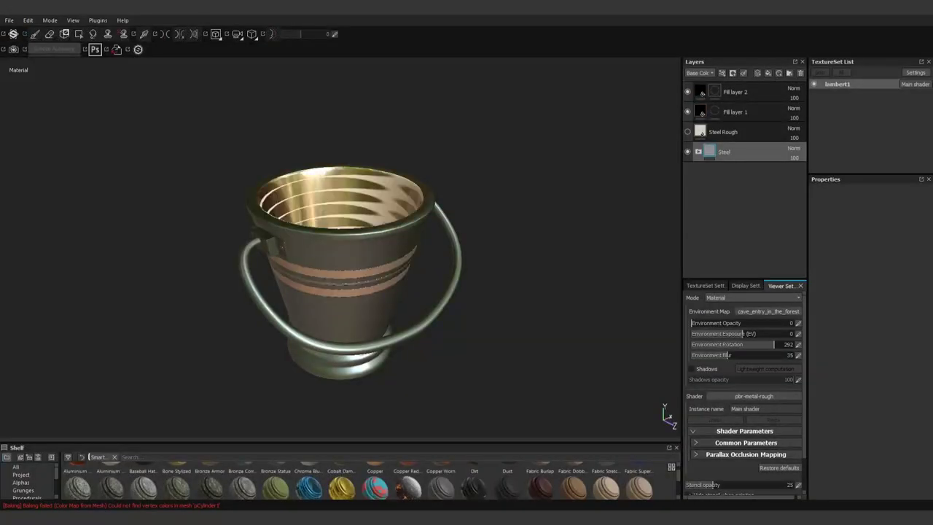
pyautogui.click(734, 111)
pyautogui.click(78, 33)
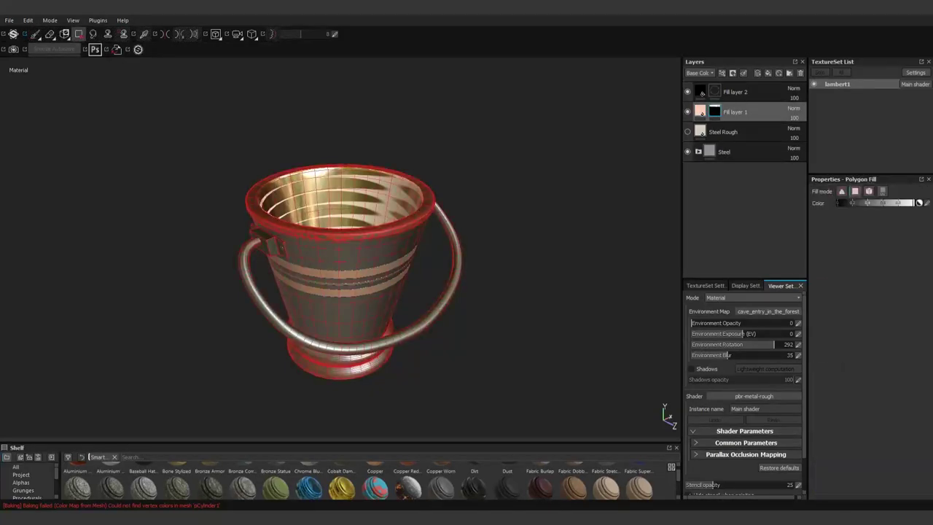
pyautogui.keyDown('alt'); pyautogui.moveTo(340, 219); pyautogui.dragTo(341, 277); pyautogui.keyUp('alt')
pyautogui.scroll(5, 277, 291)
pyautogui.scroll(-5, 341, 255)
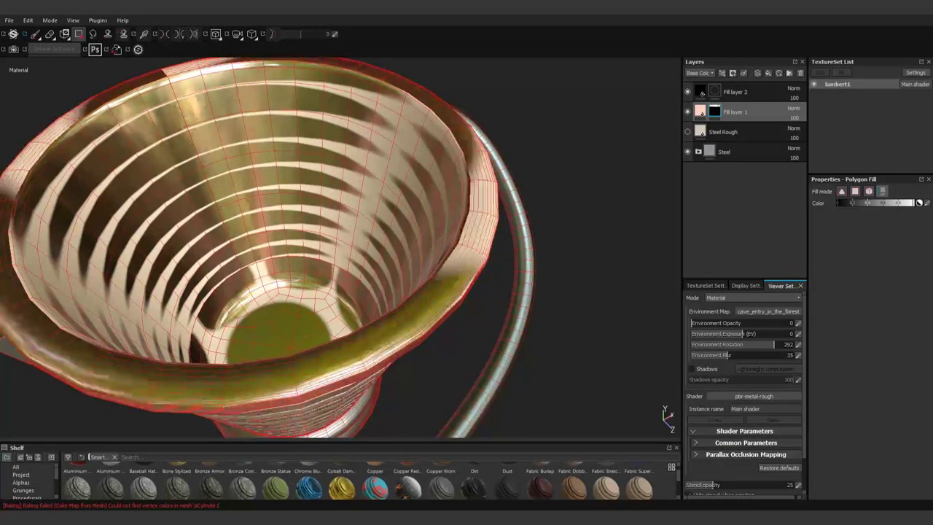
pyautogui.keyDown('alt'); pyautogui.moveTo(340, 219); pyautogui.dragTo(341, 160); pyautogui.keyUp('alt')
pyautogui.scroll(2, 340, 255)
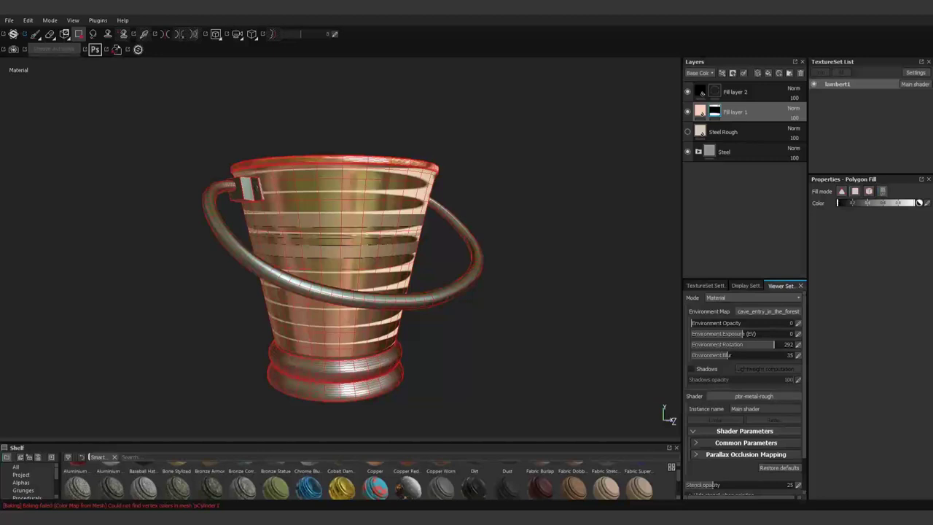
pyautogui.moveTo(128, 180); pyautogui.dragTo(628, 437)
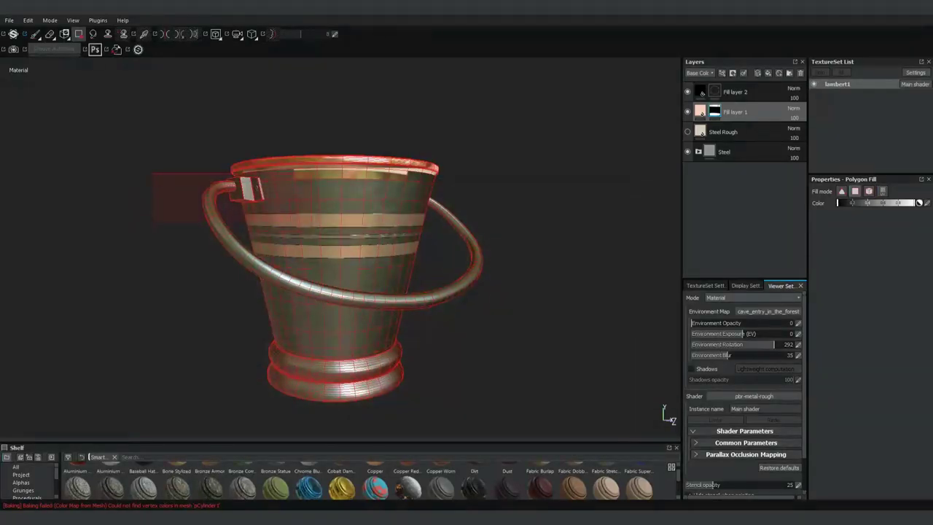
pyautogui.keyDown('alt'); pyautogui.moveTo(340, 255); pyautogui.dragTo(340, 234); pyautogui.keyUp('alt')
pyautogui.scroll(2, 340, 255)
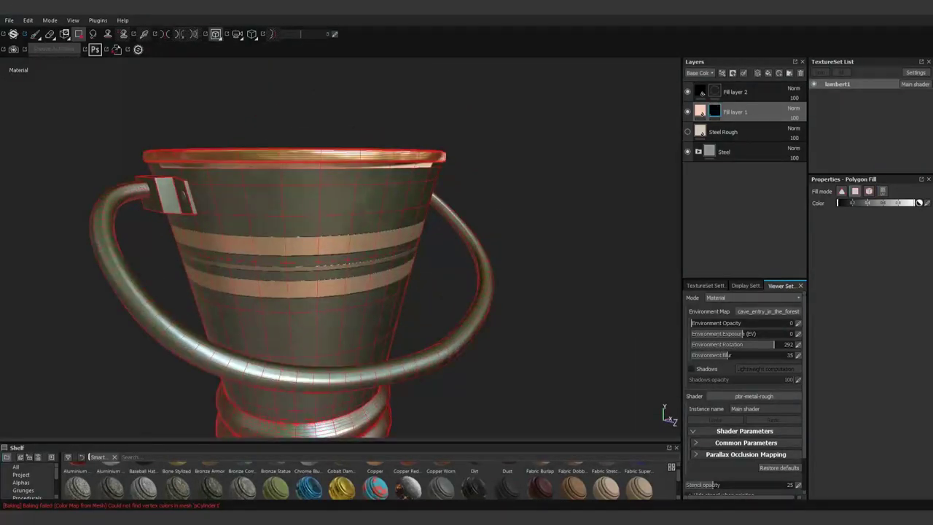
# In the 2D UV view, fill the left end of the UV island back with copper.
pyautogui.press('F1')
pyautogui.scroll(3, 522, 171)
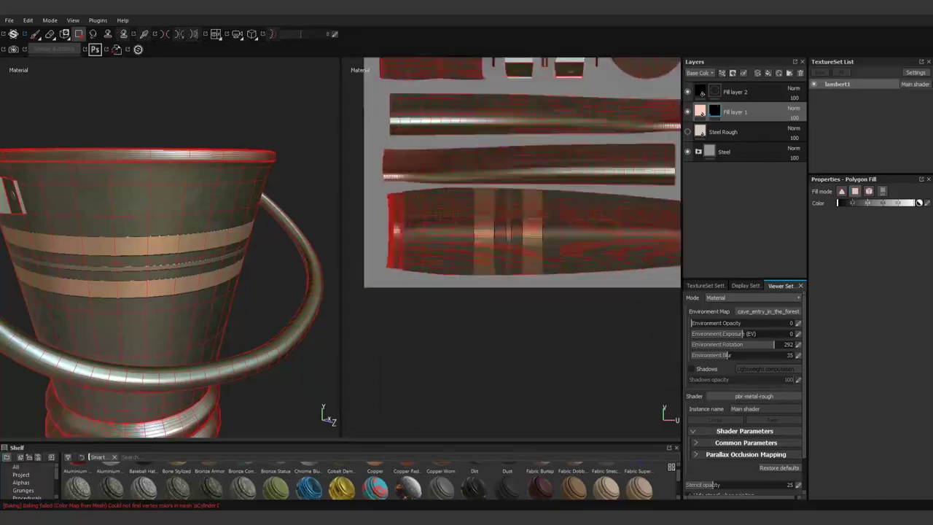
pyautogui.scroll(3, 394, 232)
pyautogui.scroll(2, 393, 232)
pyautogui.moveTo(381, 69); pyautogui.dragTo(478, 419)
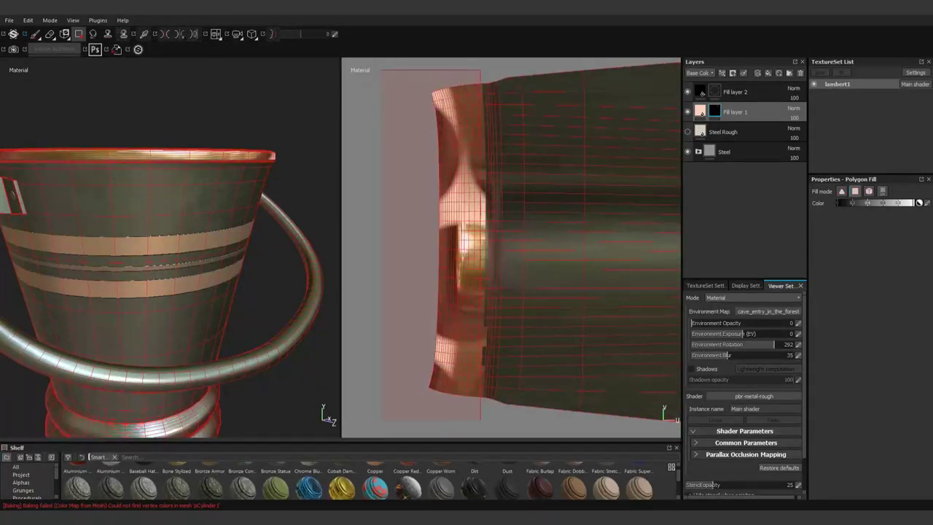
pyautogui.scroll(2, 466, 240)
pyautogui.scroll(3, 467, 240)
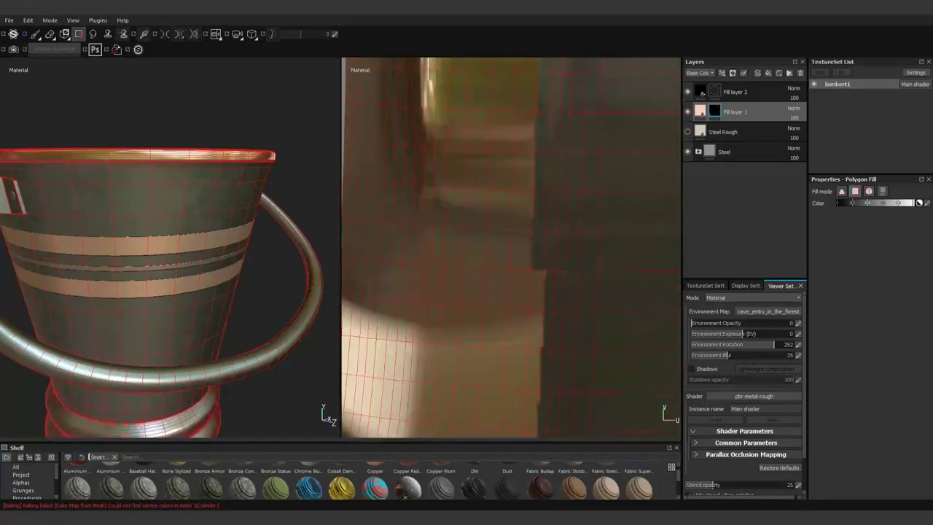
pyautogui.scroll(2, 510, 248)
pyautogui.scroll(2, 510, 248)
pyautogui.moveTo(510, 146); pyautogui.dragTo(488, 379, button='middle')
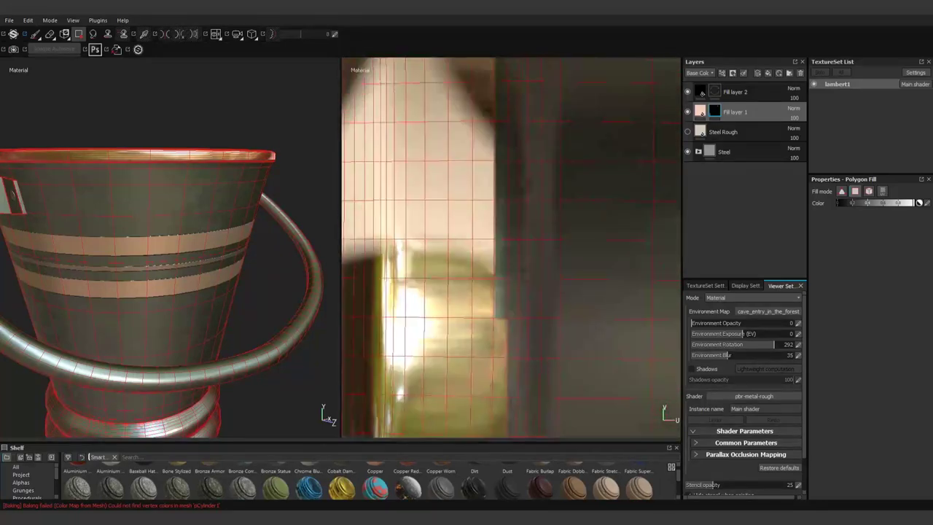
pyautogui.moveTo(474, 218); pyautogui.dragTo(474, 364, button='middle')
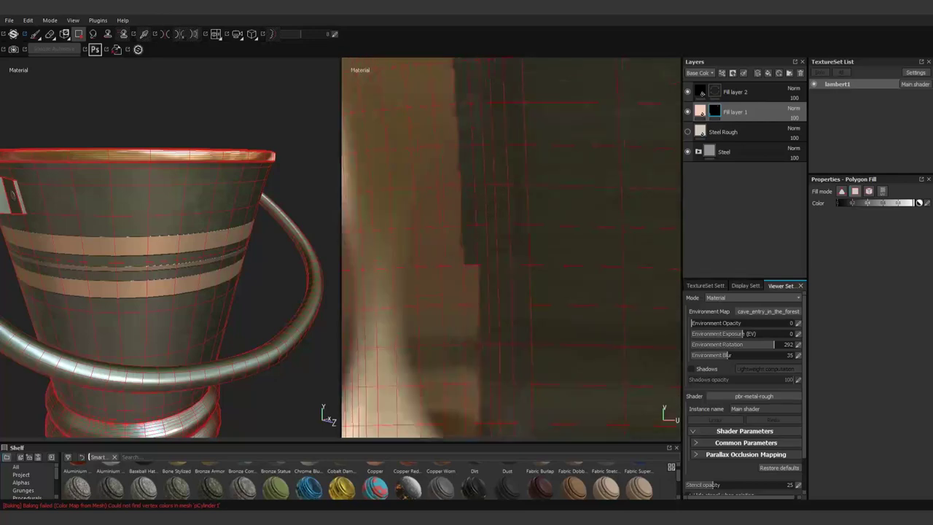
pyautogui.moveTo(510, 248)
pyautogui.mouseDown(button='middle')
pyautogui.moveTo(511, 219)
pyautogui.moveTo(510, 240)
pyautogui.mouseUp(button='middle')
pyautogui.click(216, 33)
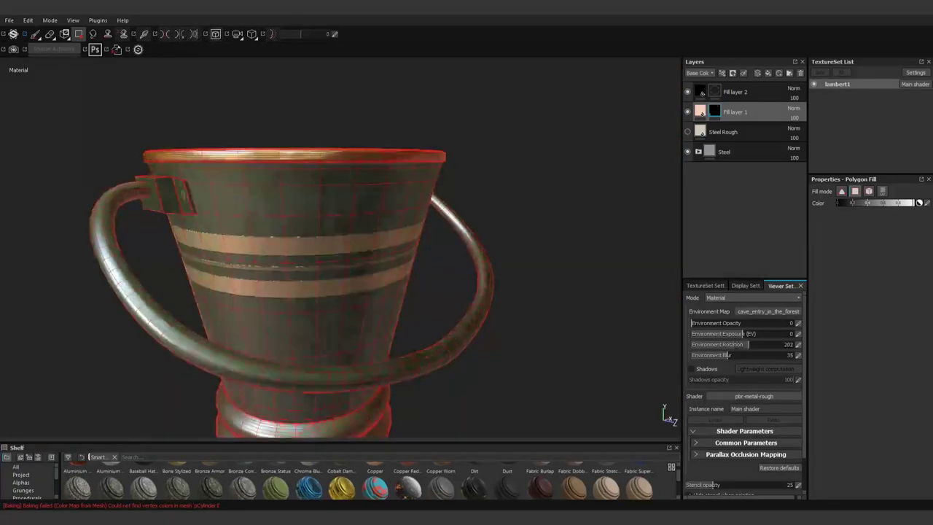
# Inspect the mask from above and below, alternating Paint and Polygon Fill wireframe views.
pyautogui.press('1')
pyautogui.press('f')
pyautogui.keyDown('alt'); pyautogui.moveTo(335, 218); pyautogui.dragTo(335, 328); pyautogui.keyUp('alt')
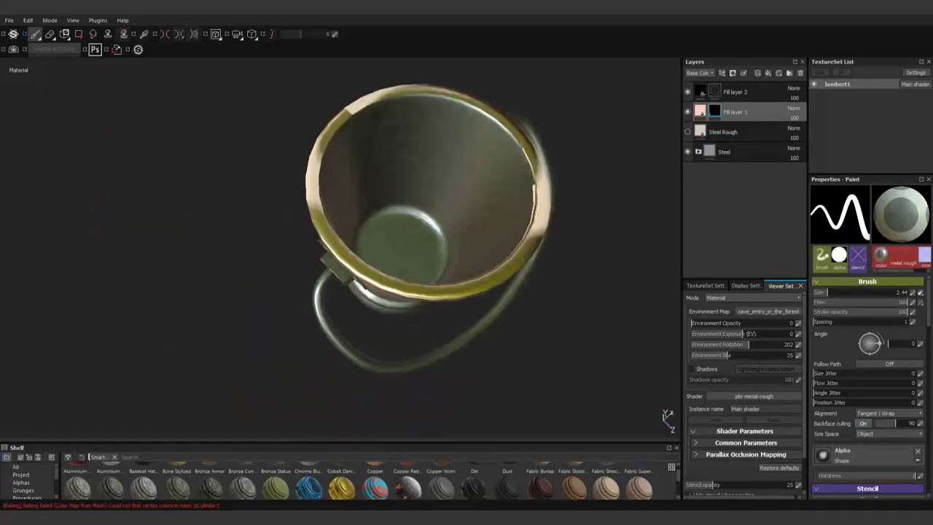
pyautogui.press('4')
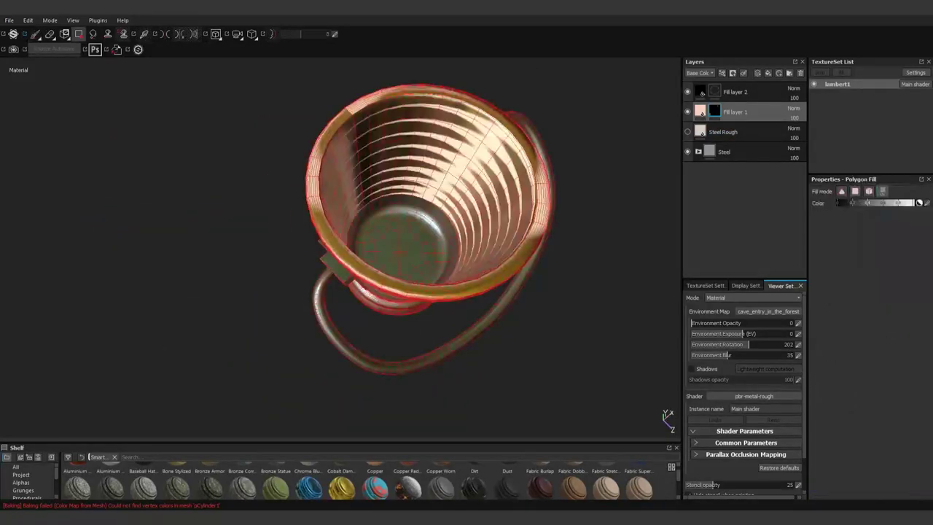
pyautogui.keyDown('alt'); pyautogui.moveTo(409, 241); pyautogui.dragTo(422, 241); pyautogui.keyUp('alt')
pyautogui.press('1')
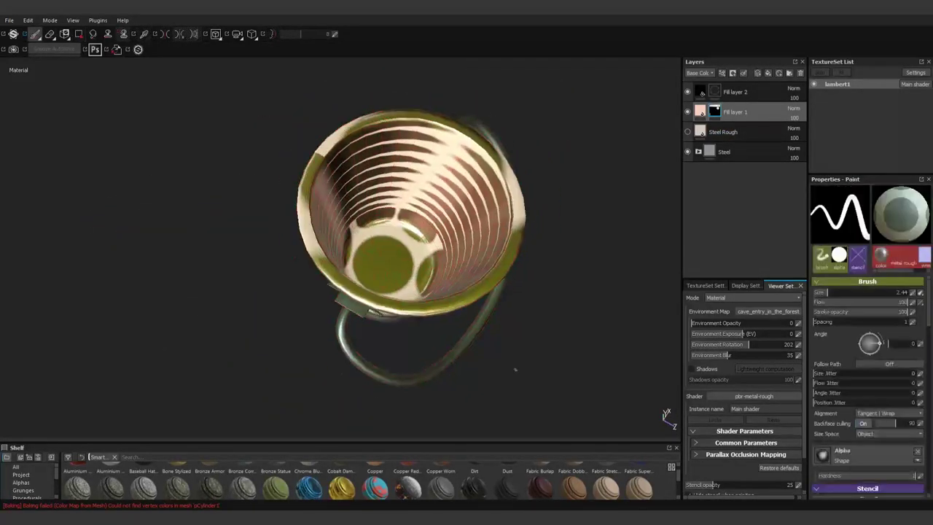
pyautogui.keyDown('alt'); pyautogui.moveTo(336, 328); pyautogui.dragTo(335, 182); pyautogui.keyUp('alt')
pyautogui.keyDown('alt'); pyautogui.moveTo(336, 219); pyautogui.dragTo(336, 146); pyautogui.keyUp('alt')
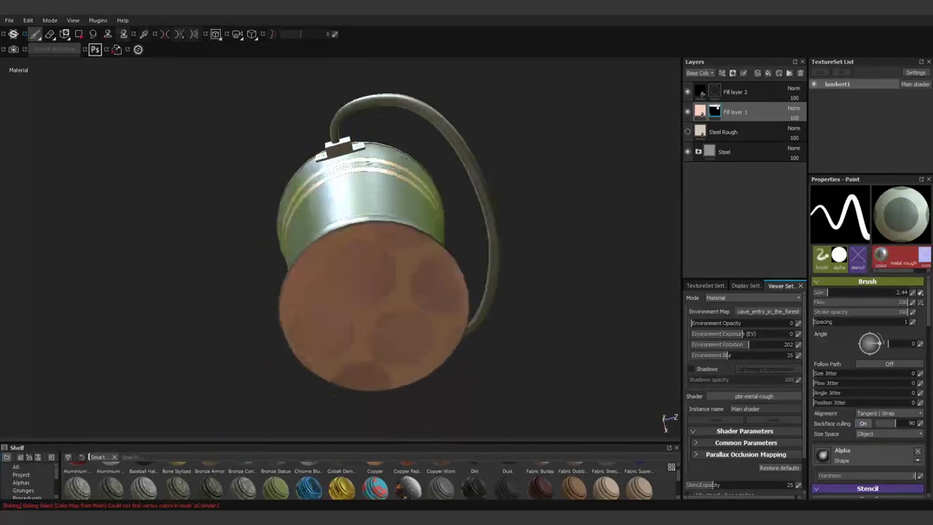
pyautogui.press('4')
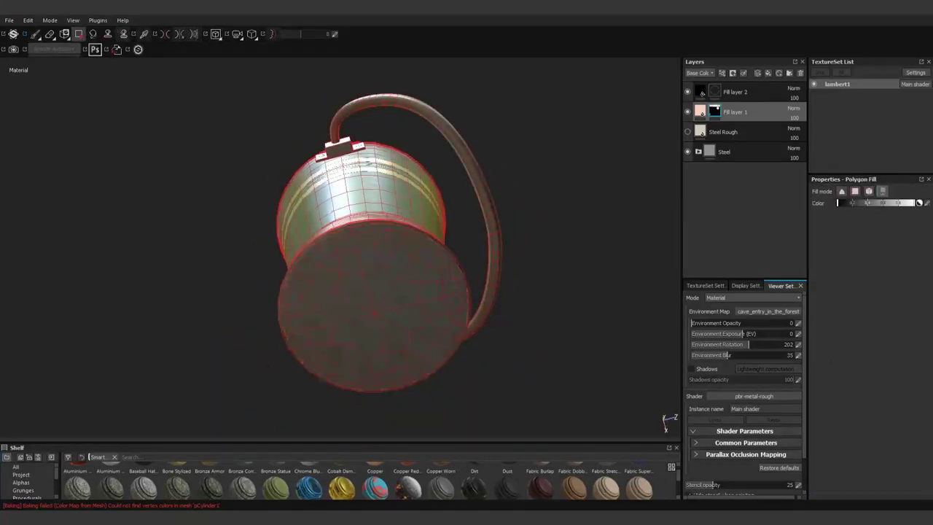
pyautogui.keyDown('alt'); pyautogui.moveTo(336, 182); pyautogui.dragTo(335, 291); pyautogui.keyUp('alt')
pyautogui.press('1')
# Set the environment rotation to 286 and start an Iray render of the bucket.
pyautogui.moveTo(335, 219)
pyautogui.keyDown('alt'); pyautogui.mouseDown()
pyautogui.moveTo(335, 306)
pyautogui.moveTo(335, 204)
pyautogui.moveTo(336, 241)
pyautogui.mouseUp(); pyautogui.keyUp('alt')
pyautogui.moveTo(335, 292)
pyautogui.keyDown('shift'); pyautogui.mouseDown(button='right')
pyautogui.moveTo(408, 291)
pyautogui.moveTo(379, 292)
pyautogui.mouseUp(button='right'); pyautogui.keyUp('shift')
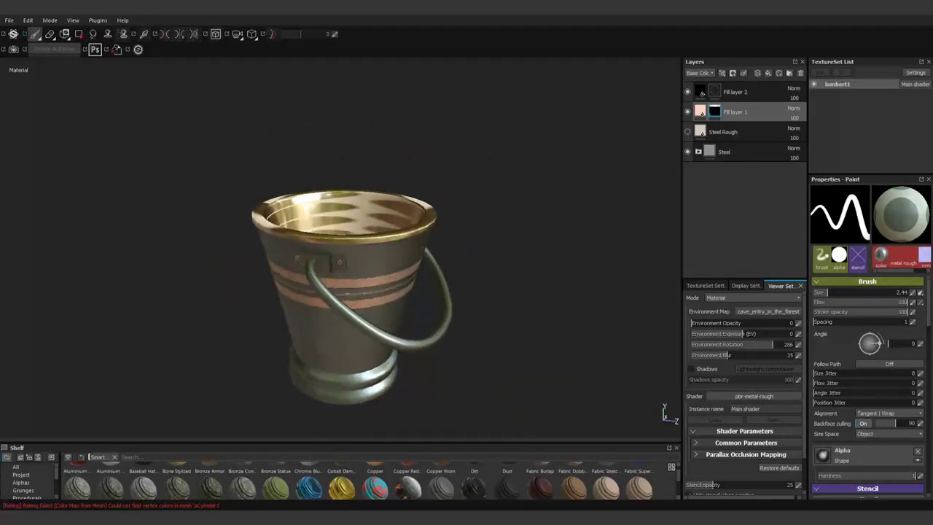
pyautogui.press('F10')
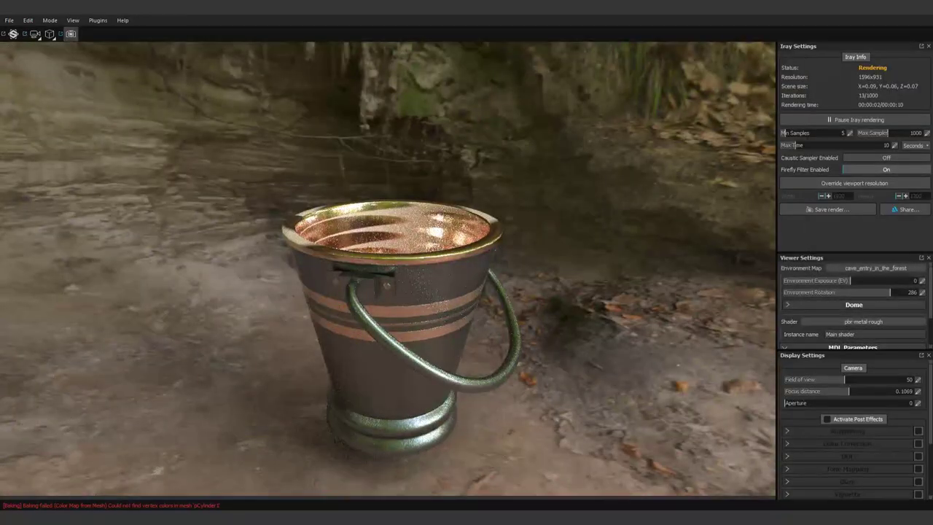
# Set the Iray maximum render time to 3600.
pyautogui.keyDown('alt'); pyautogui.moveTo(386, 291); pyautogui.dragTo(372, 284); pyautogui.keyUp('alt')
pyautogui.doubleClick(883, 145)
pyautogui.write('3600')
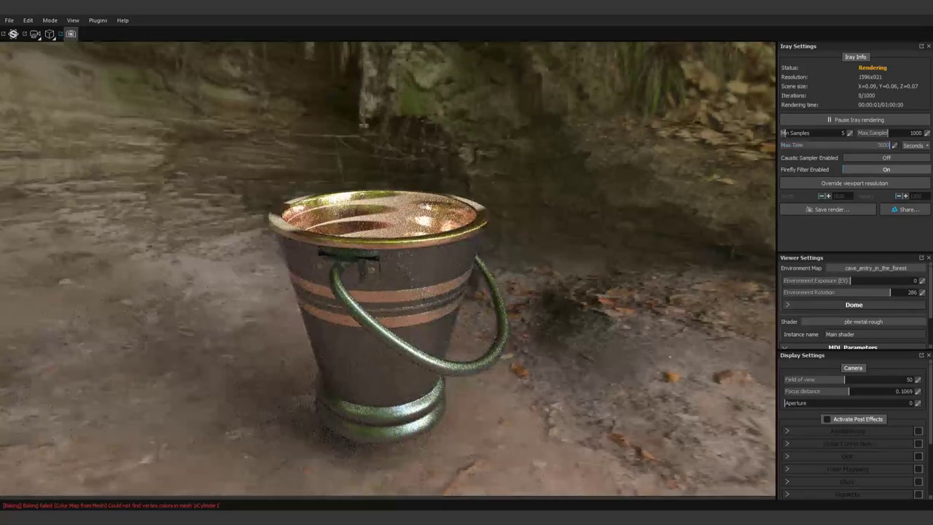
pyautogui.press('Return')
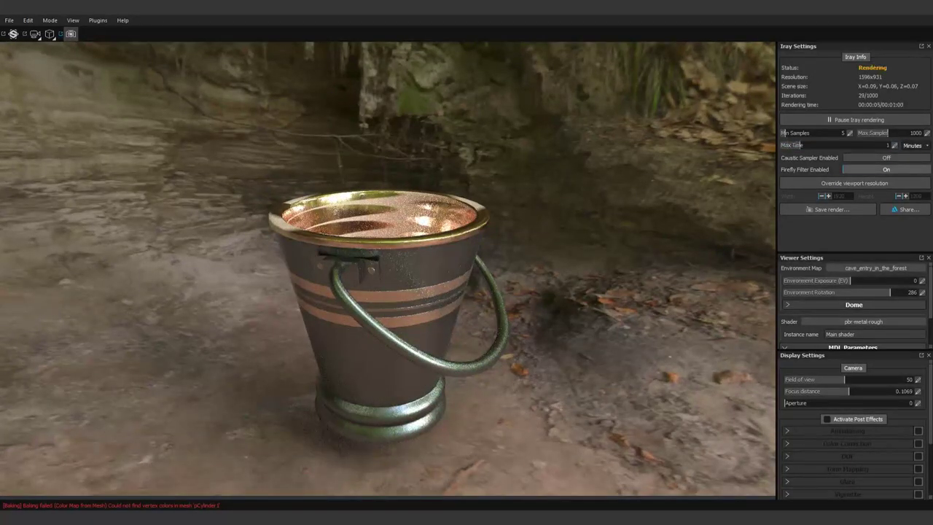
# Orbit around the bucket and rotate the environment to 90 for a new backdrop.
pyautogui.keyDown('alt'); pyautogui.moveTo(386, 292); pyautogui.dragTo(329, 278); pyautogui.keyUp('alt')
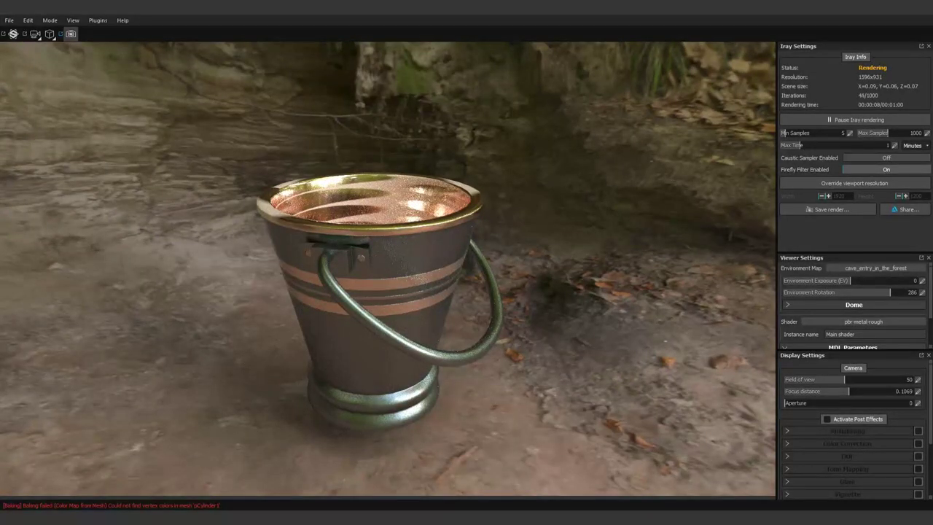
pyautogui.moveTo(330, 278)
pyautogui.keyDown('alt'); pyautogui.mouseDown()
pyautogui.moveTo(332, 240)
pyautogui.moveTo(343, 230)
pyautogui.moveTo(342, 245)
pyautogui.mouseUp(); pyautogui.keyUp('alt')
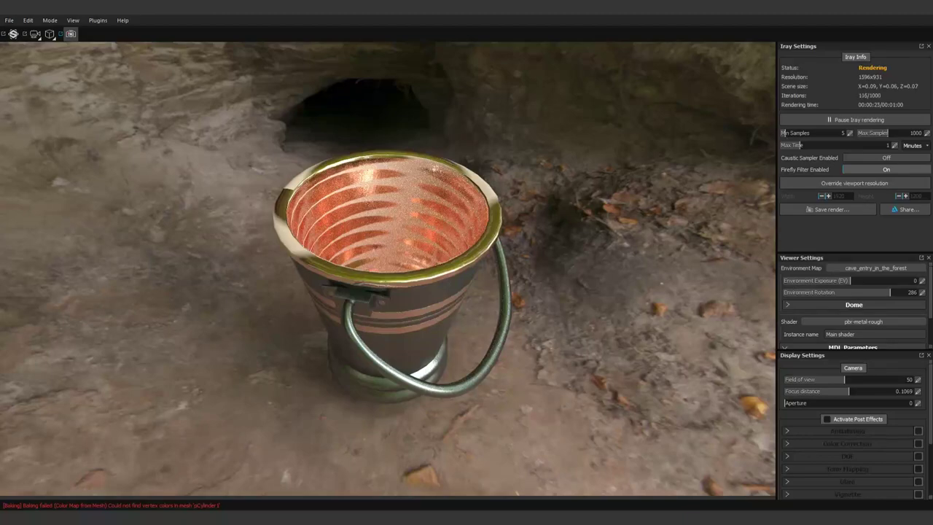
pyautogui.moveTo(386, 291); pyautogui.dragTo(452, 307)
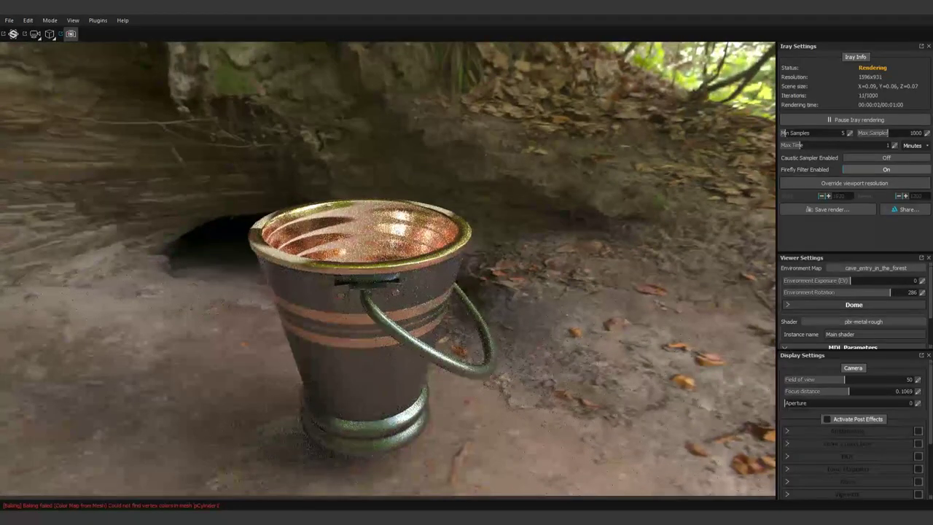
pyautogui.moveTo(889, 293)
pyautogui.mouseDown()
pyautogui.moveTo(813, 293)
pyautogui.moveTo(835, 292)
pyautogui.mouseUp()
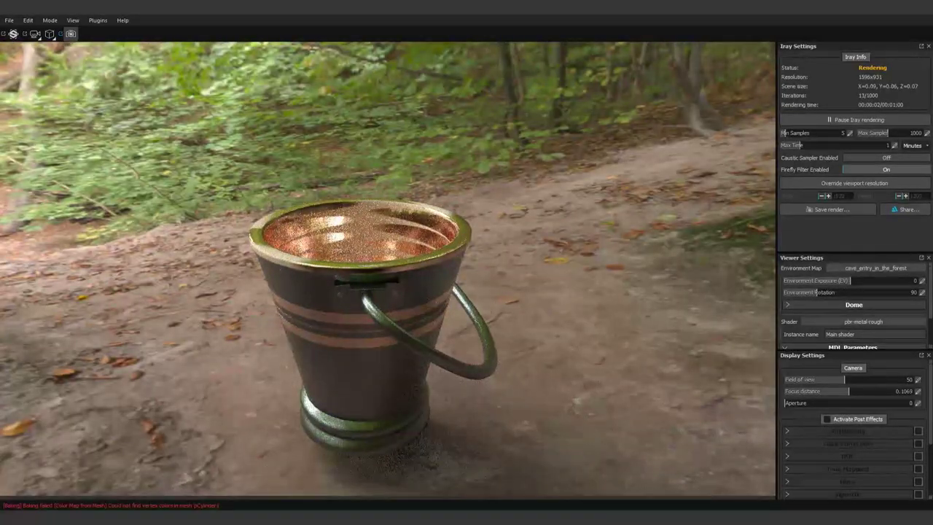
pyautogui.moveTo(388, 270)
pyautogui.keyDown('alt'); pyautogui.mouseDown()
pyautogui.moveTo(408, 248)
pyautogui.moveTo(408, 277)
pyautogui.mouseUp(); pyautogui.keyUp('alt')
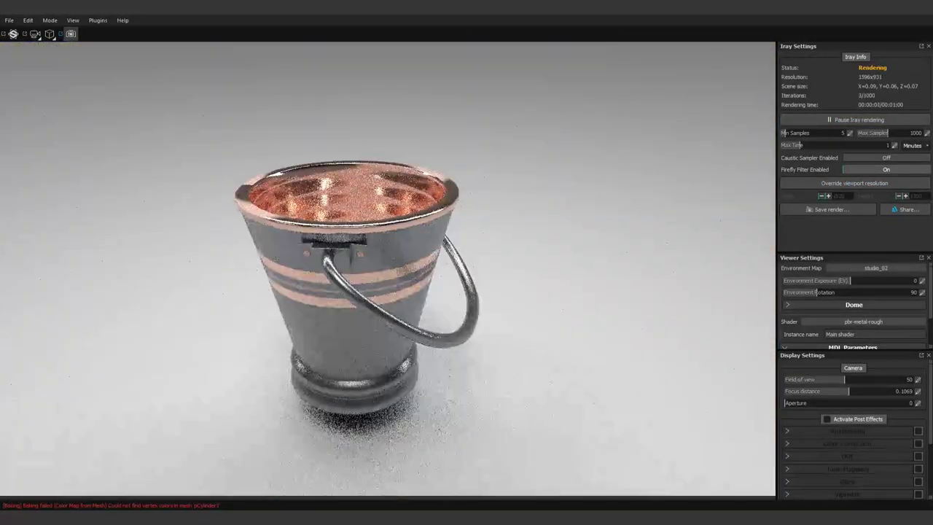
# Orbit slightly to show more of the bucket interior against the grey studio_02 backdrop.
pyautogui.keyDown('alt'); pyautogui.moveTo(408, 277); pyautogui.dragTo(434, 269); pyautogui.keyUp('alt')
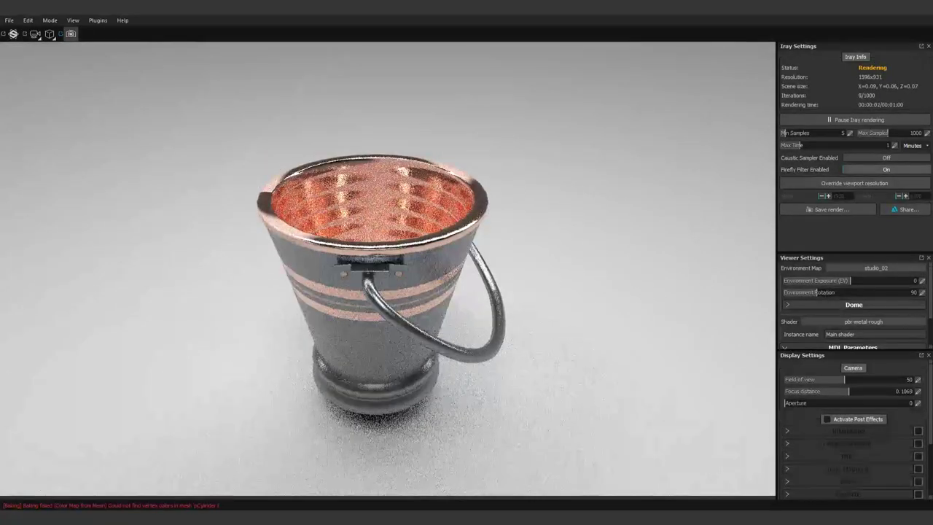